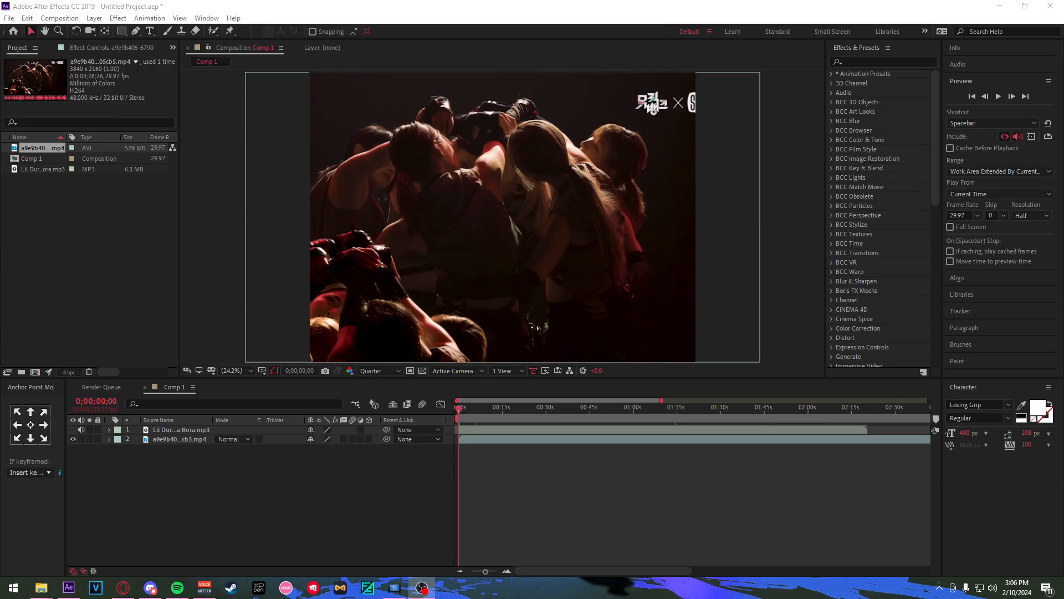
drag(478, 408, 458, 408)
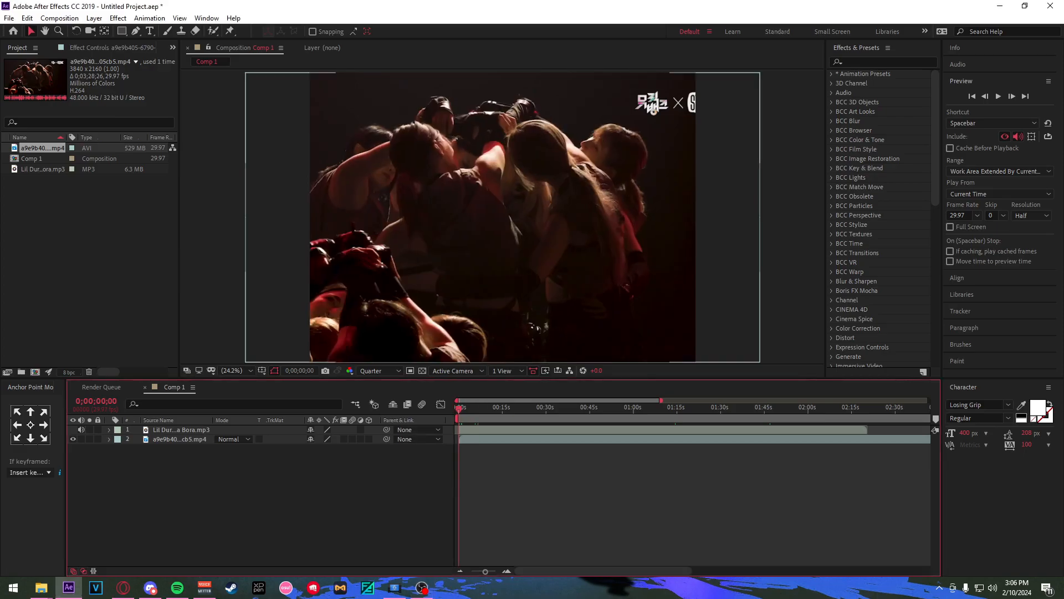
key(minus)
key(minus)
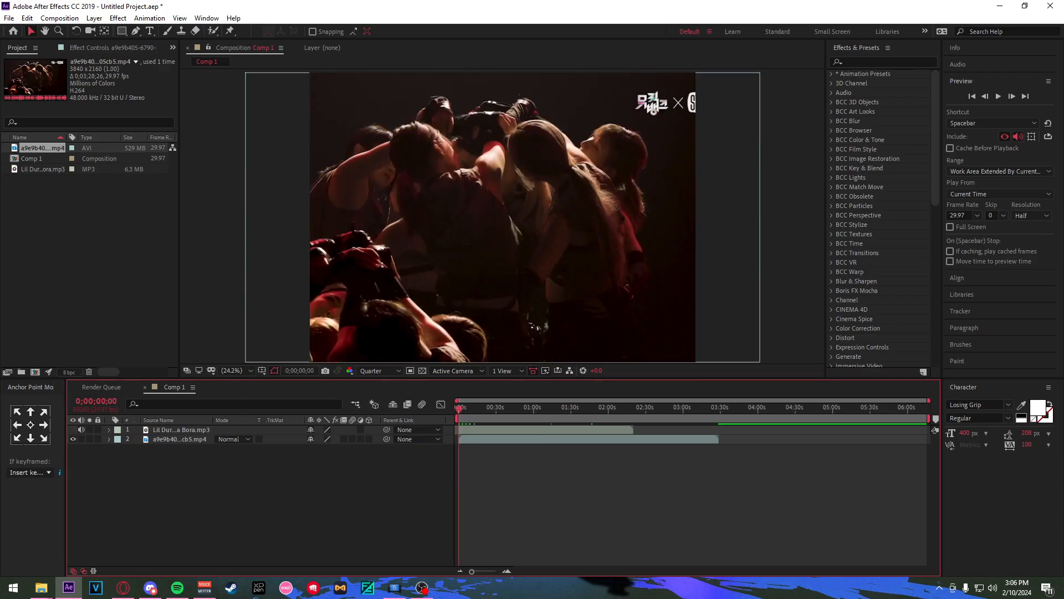
key(equal)
key(equal)
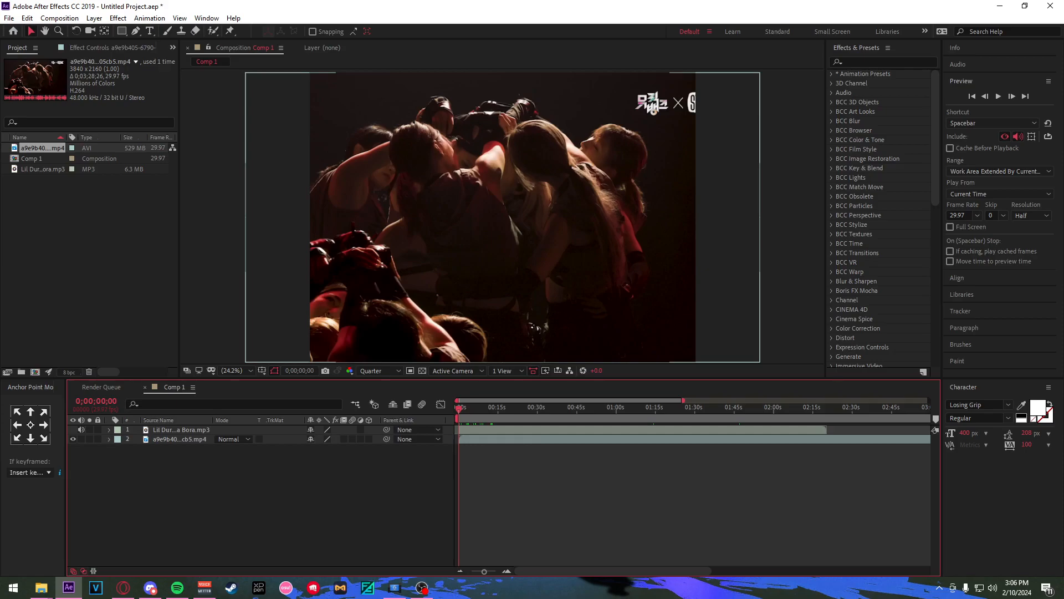
key(minus)
key(minus)
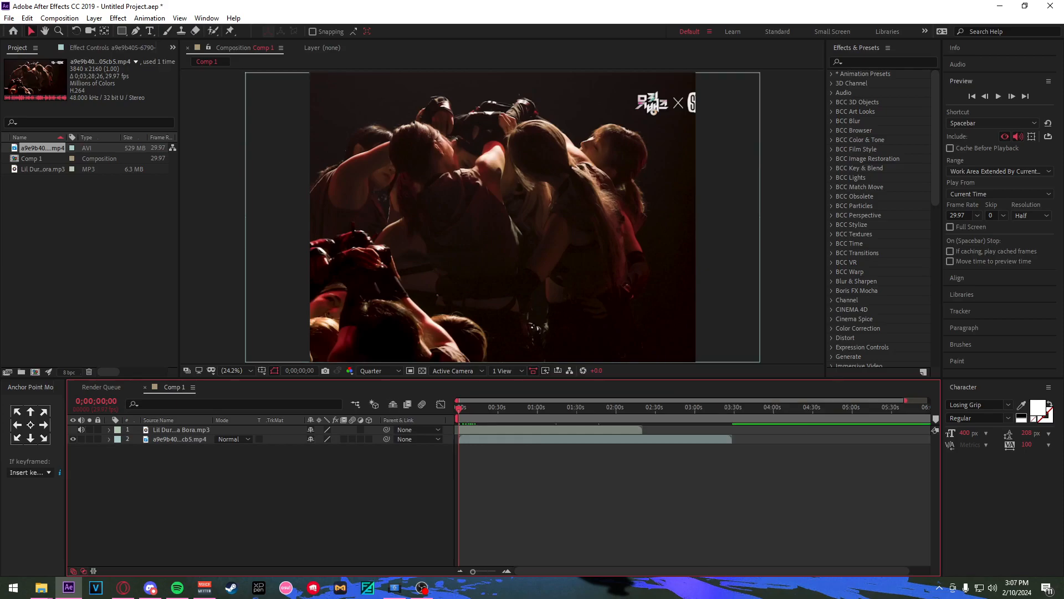
click(181, 430)
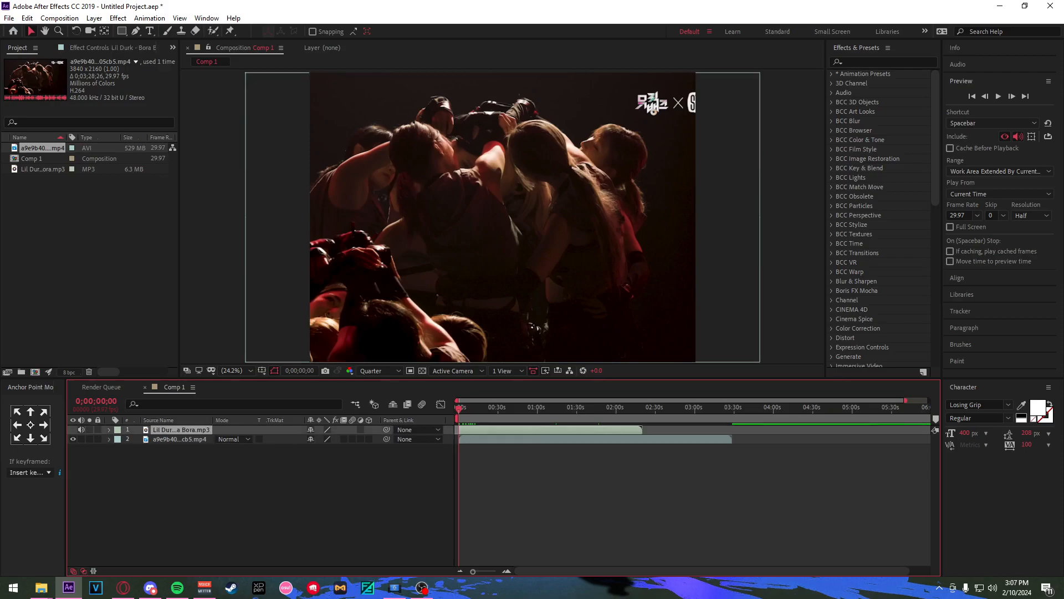
click(180, 439)
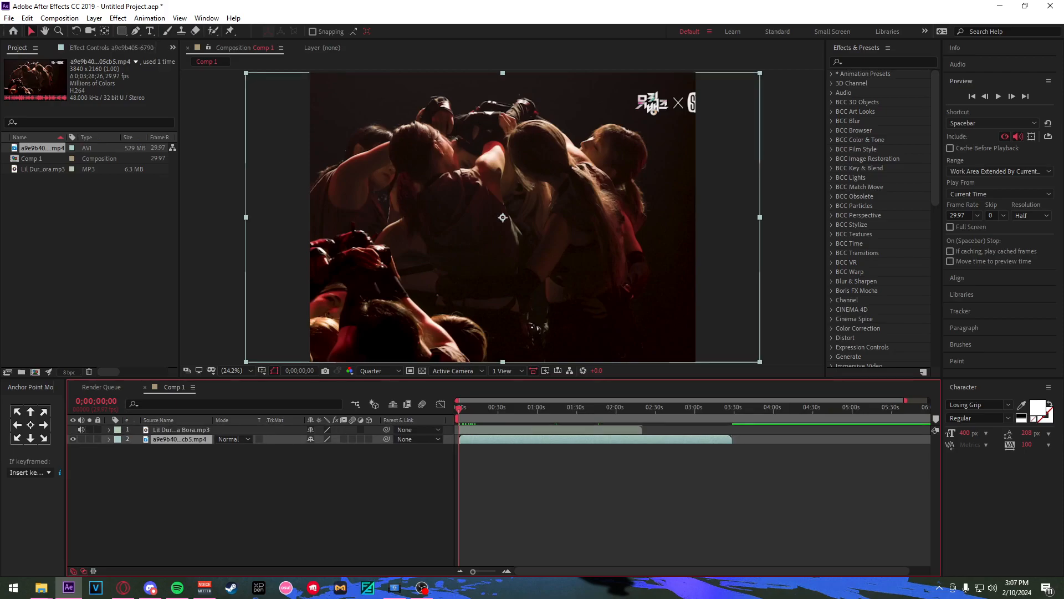
key(ctrl+shift+a)
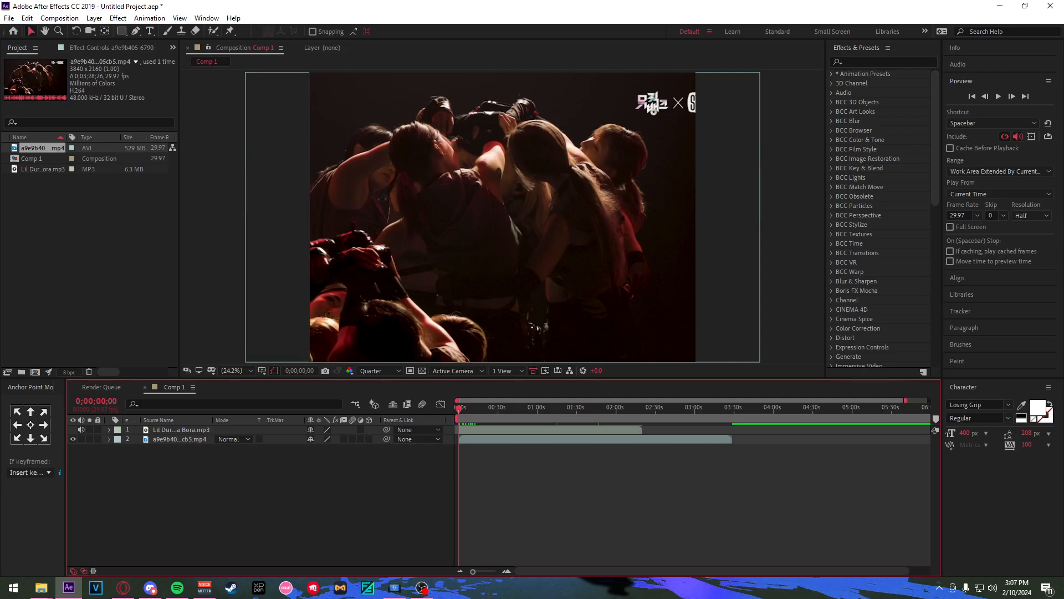
click(9, 18)
key(Down)
key(Down)
key(Right)
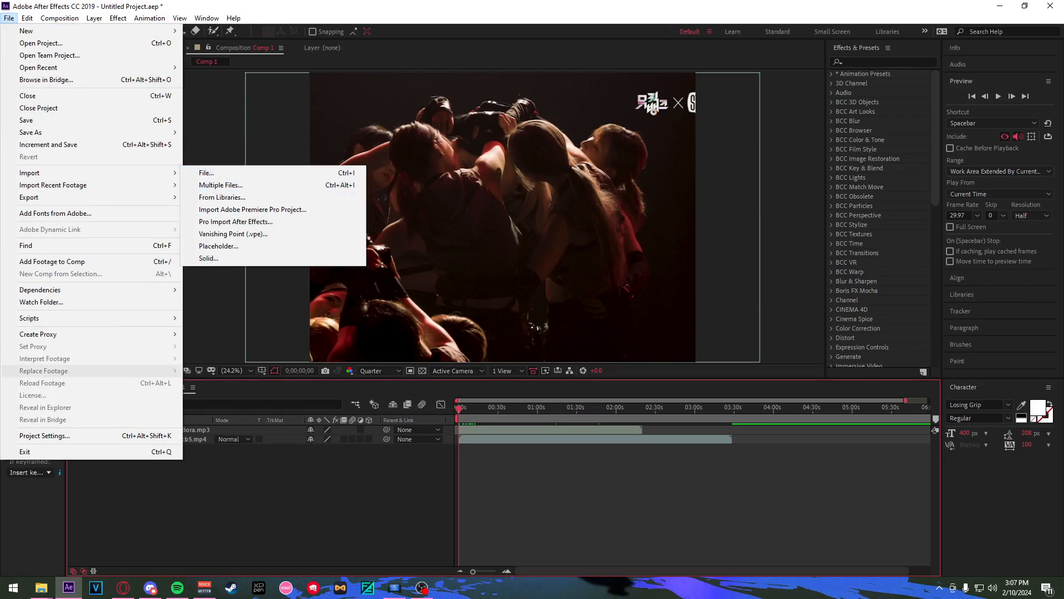
click(422, 588)
click(355, 481)
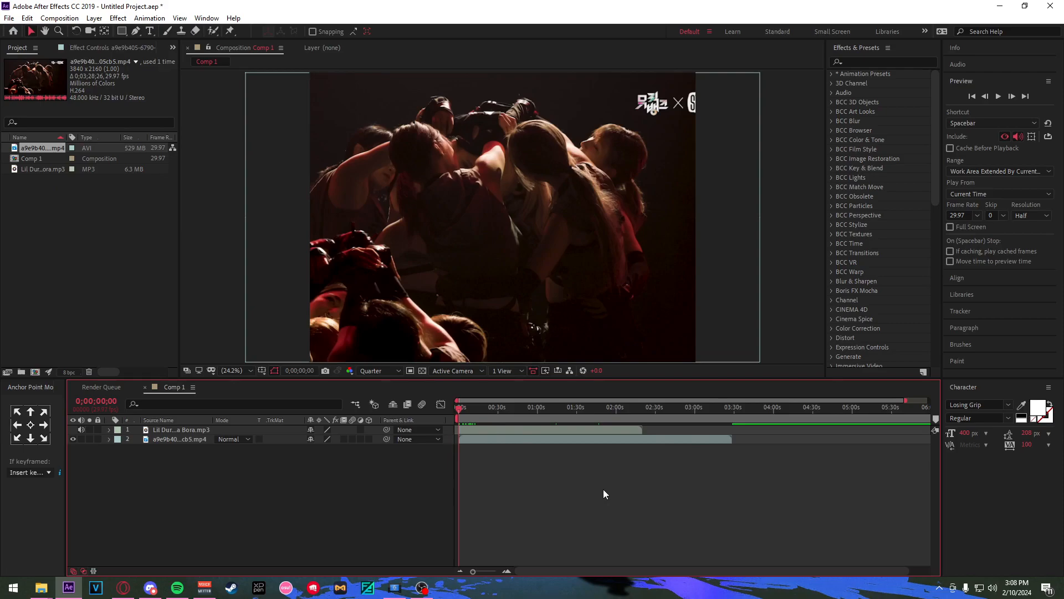
click(472, 432)
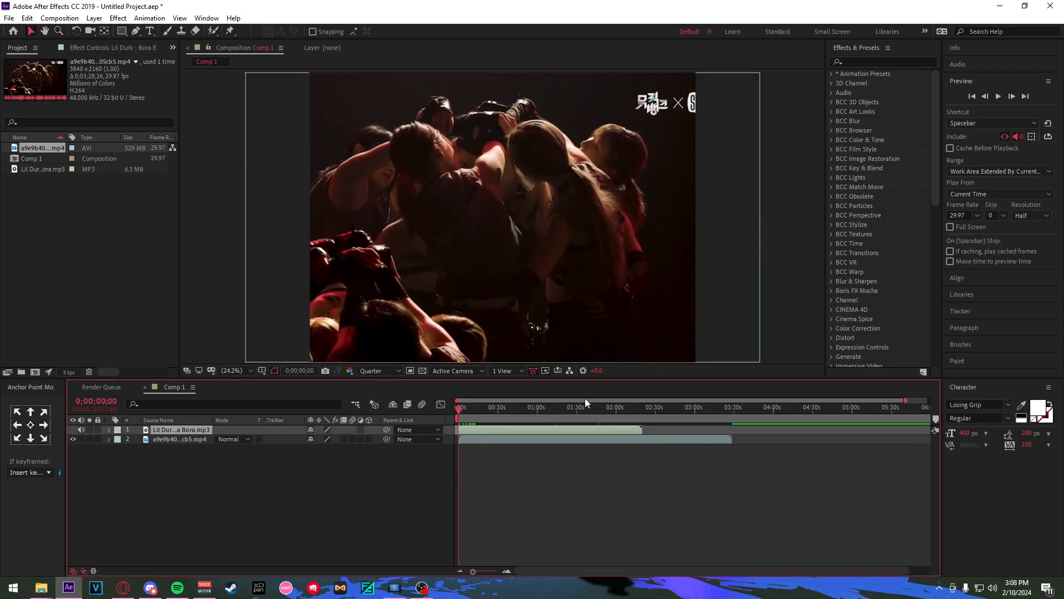
click(514, 439)
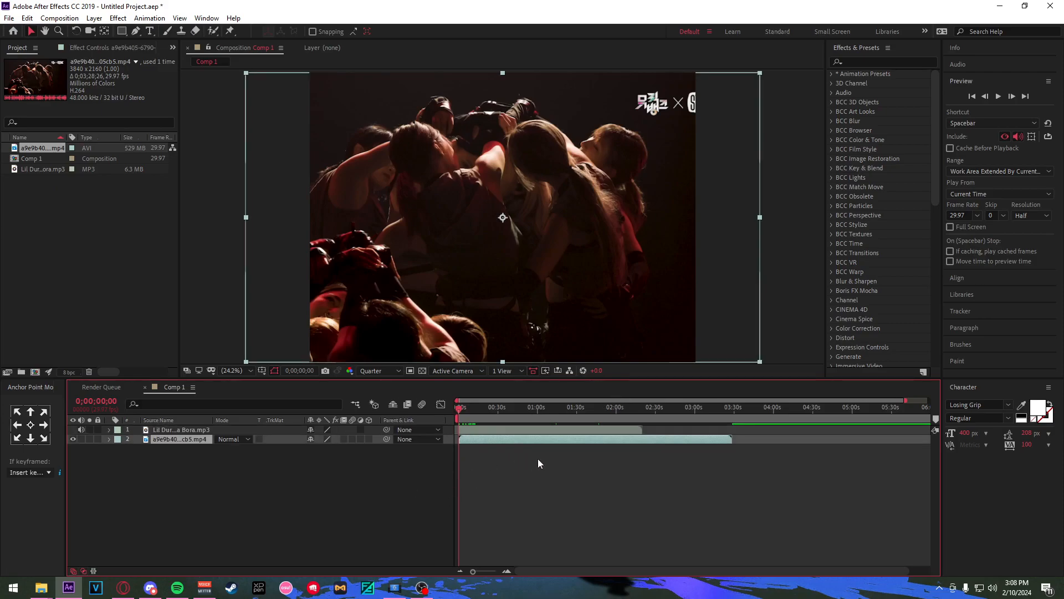
key(ctrl+shift+c)
click(478, 314)
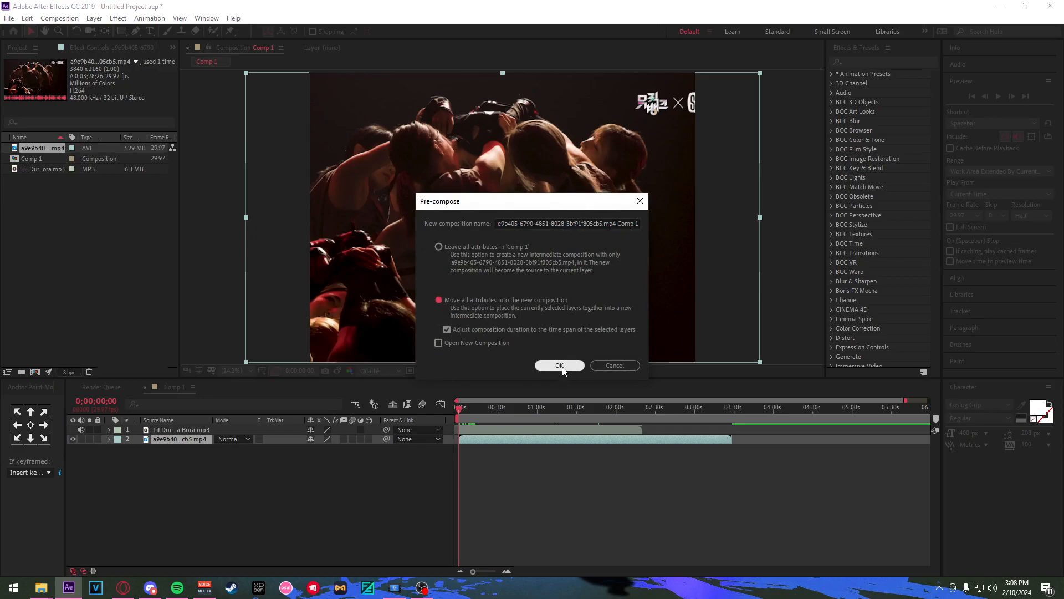
click(605, 364)
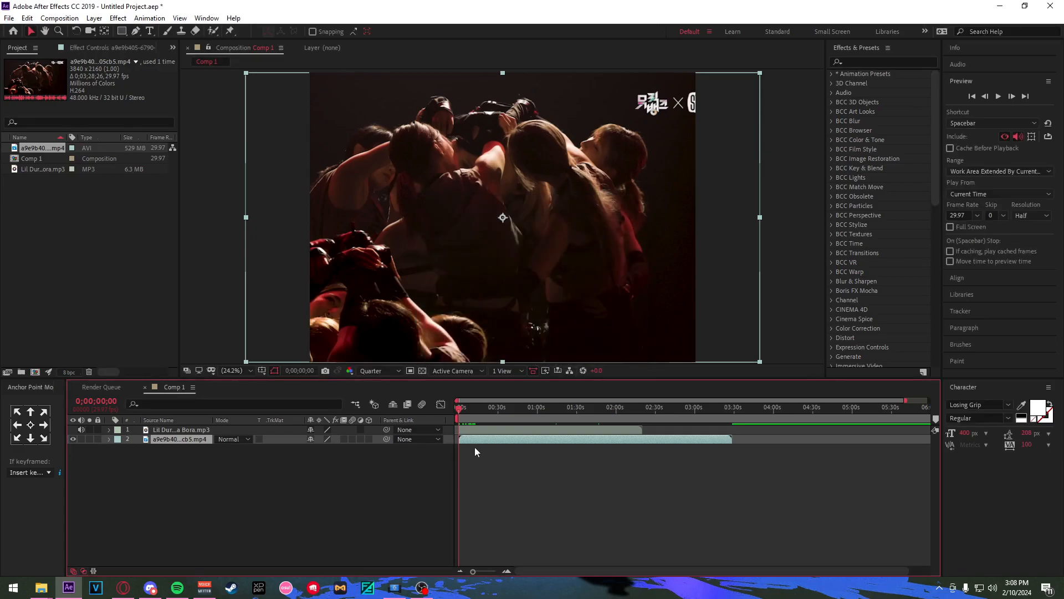
Pre-compose the original video layer, moving all attributes into the new composition and adjusting its duration to the layer's time span.
right_click(480, 440)
click(519, 391)
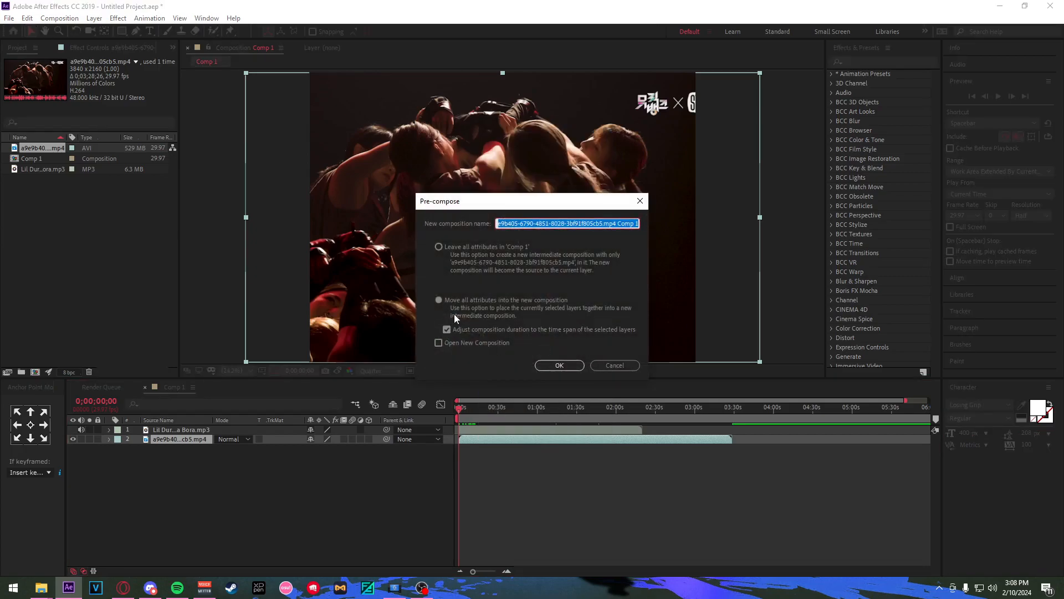
click(456, 300)
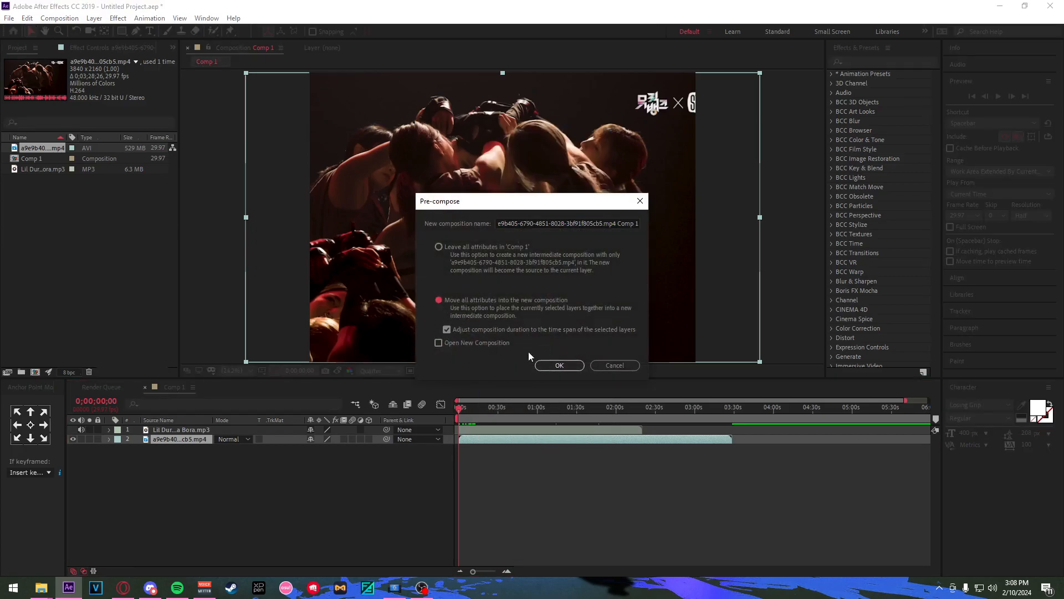
click(558, 365)
Find the Twixtor effect and apply it to the pre-composed video layer.
click(849, 62)
text(twixtor)
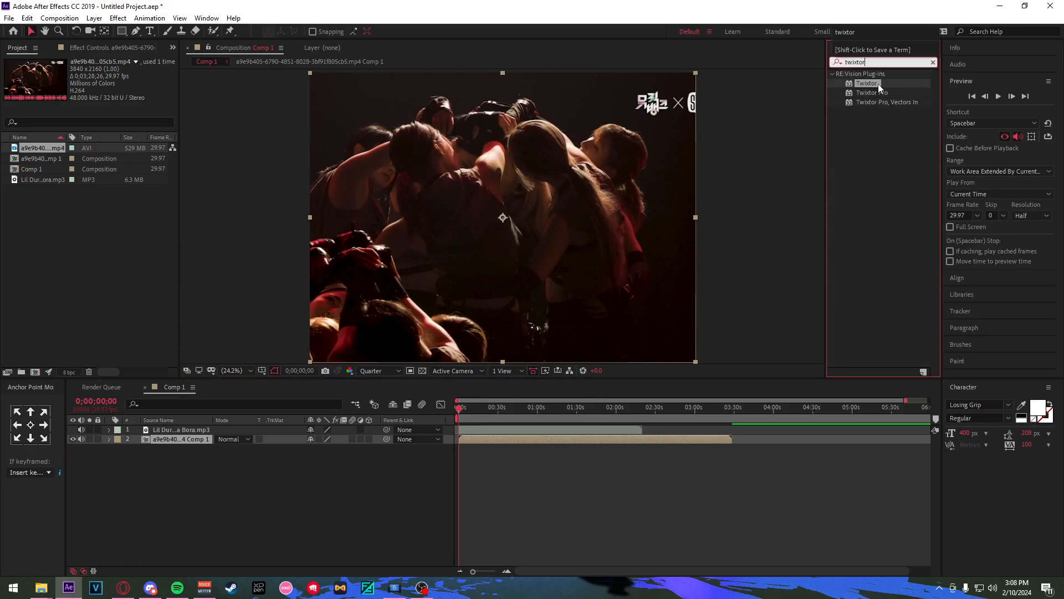
double_click(875, 83)
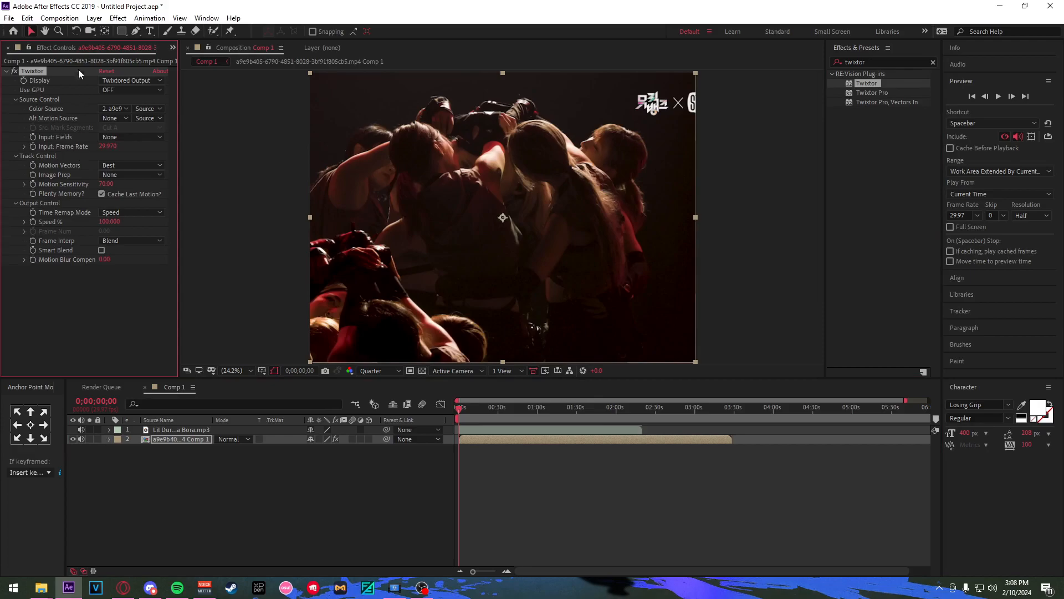
Set Twixtor's Image Prep to Contrast/Edge Enhance and its Motion Sensitivity to 100.
click(173, 48)
click(188, 61)
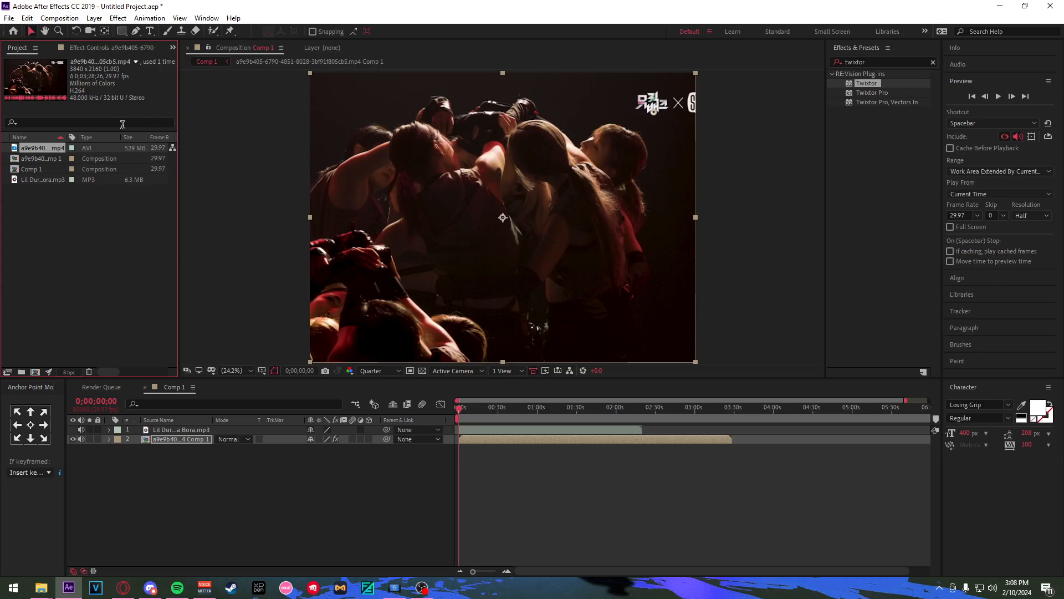
click(134, 49)
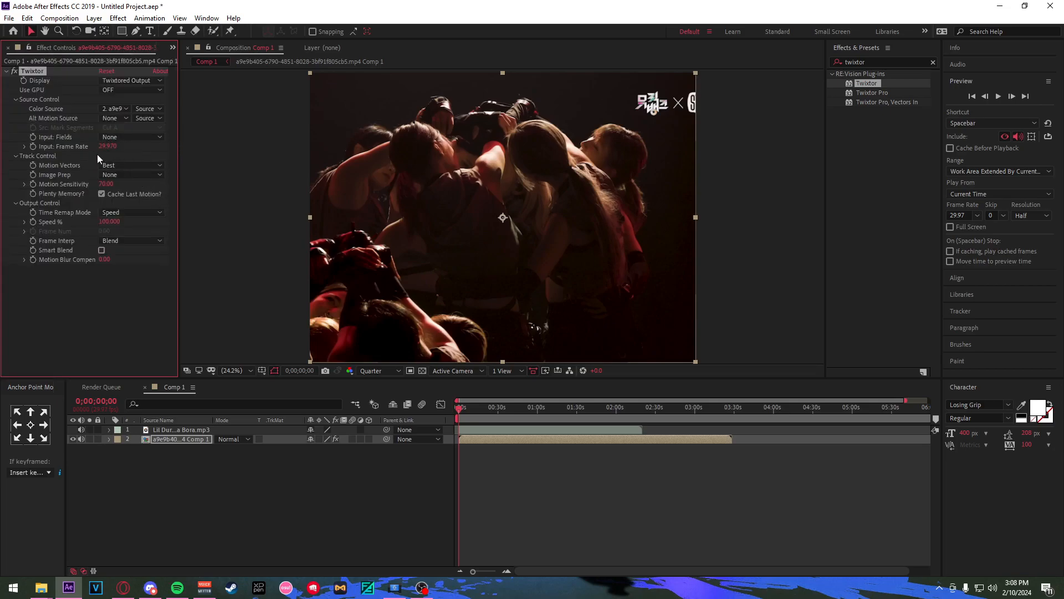
click(128, 175)
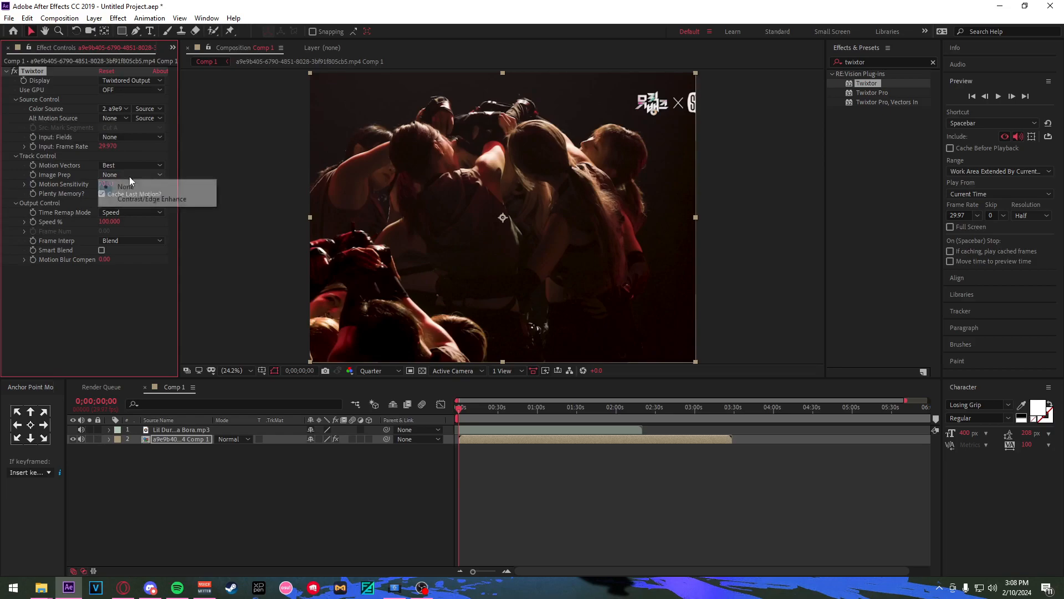
click(148, 199)
drag(104, 188, 268, 195)
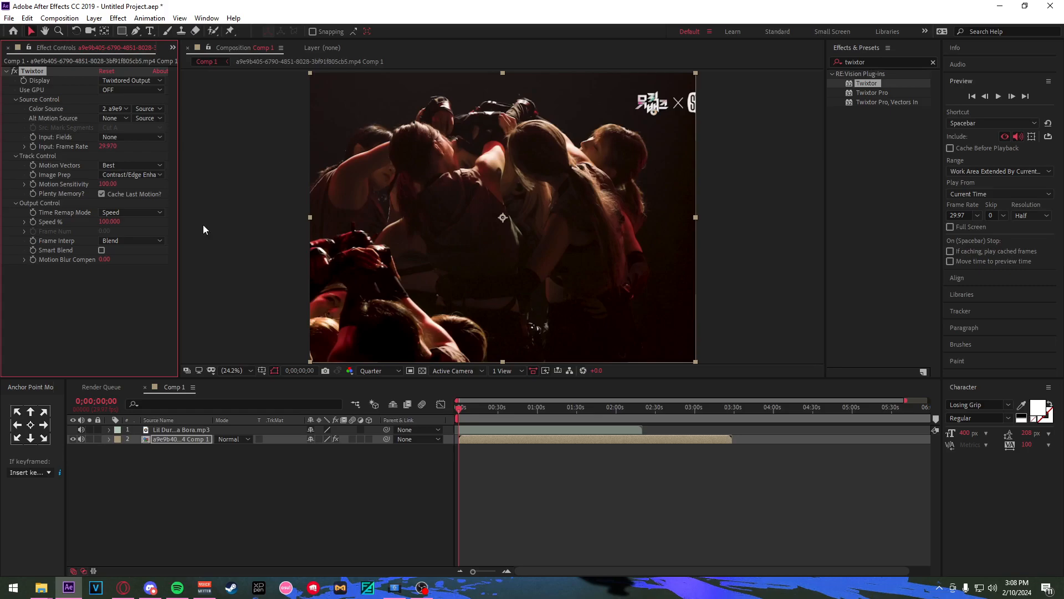
Set Twixtor's Frame Interp to Motion Weighted Blend and enable Smart Blend.
click(122, 240)
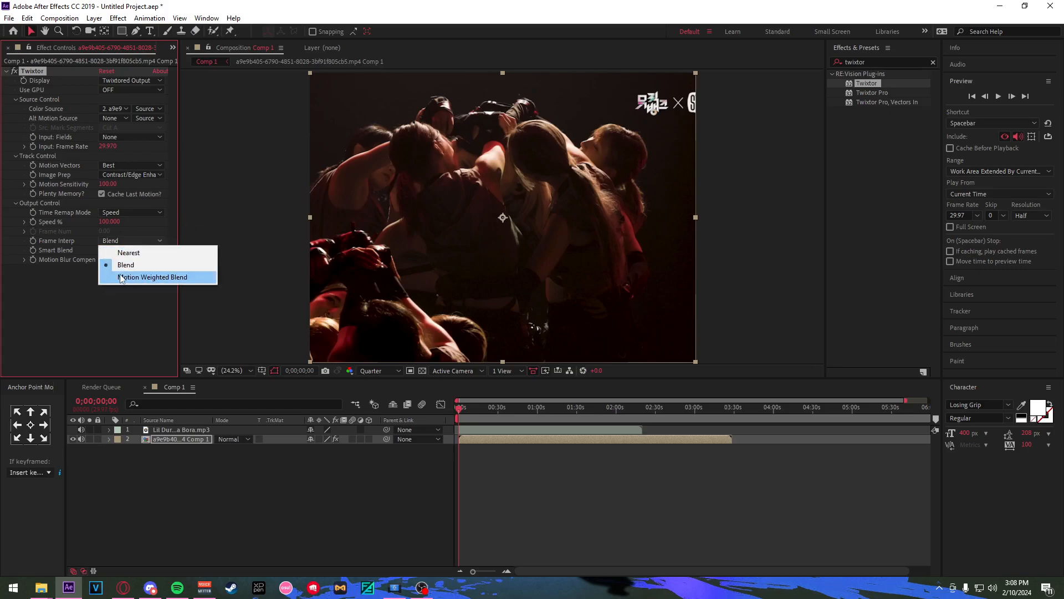
click(125, 277)
click(102, 250)
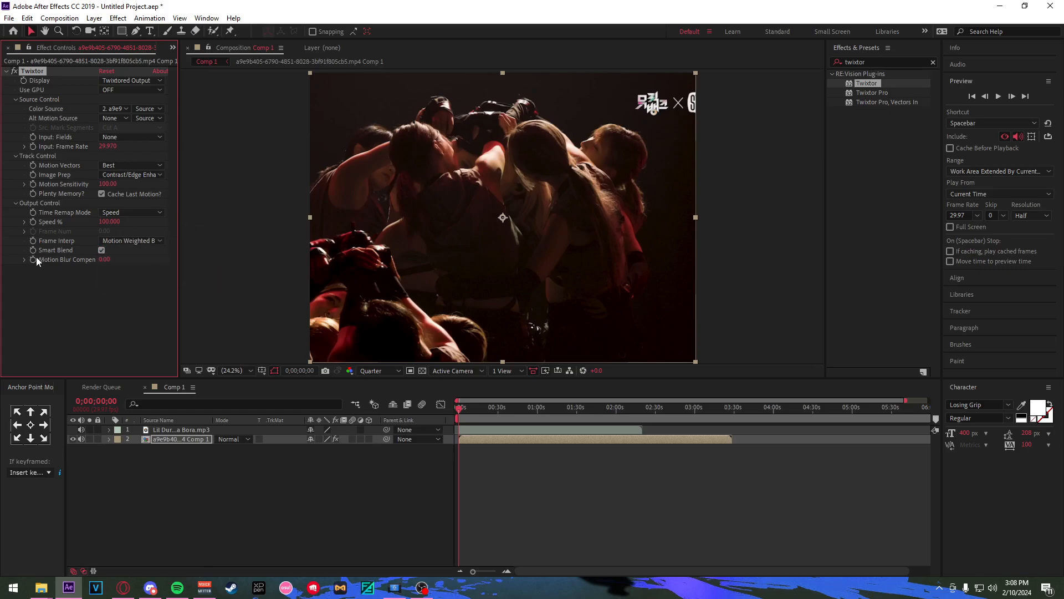
Pre-compose the video layer carrying Twixtor again, moving all attributes into a second nested composition.
click(460, 467)
key(ctrl+shift+c)
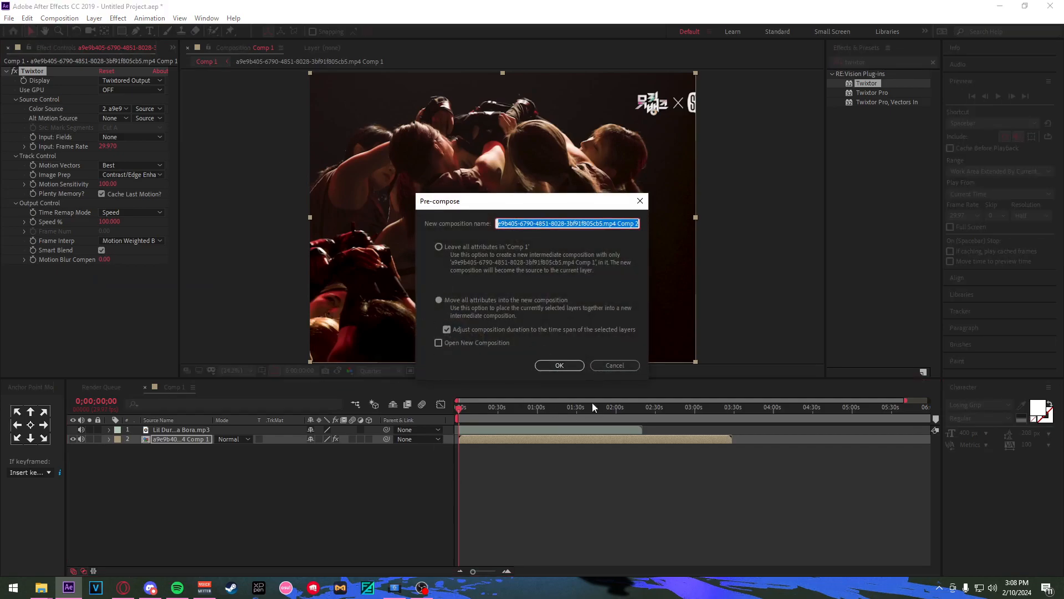
click(560, 365)
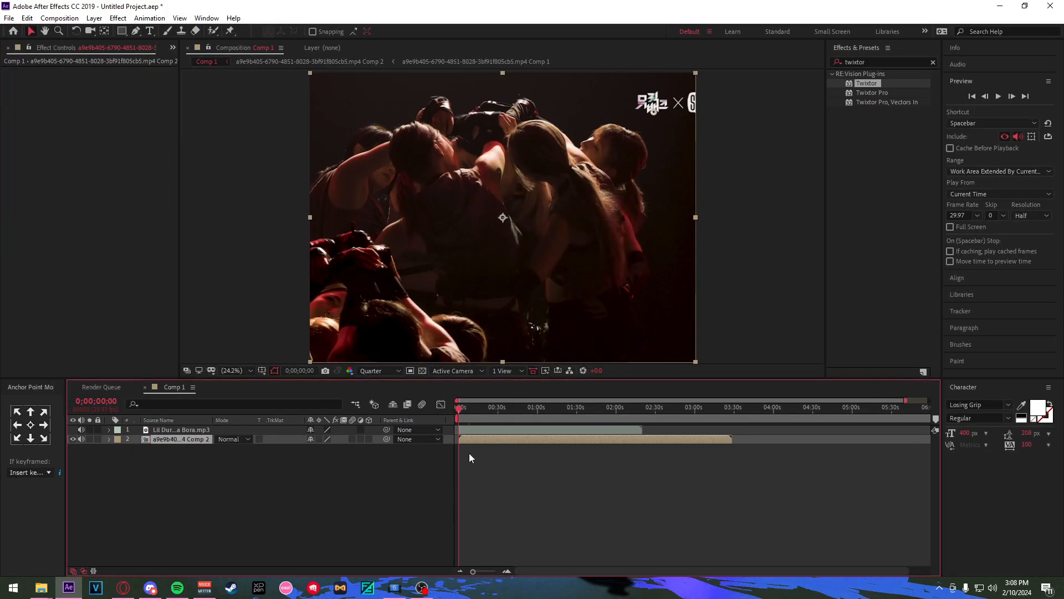
Enable Time Remapping on the nested video layer with the playhead at the start of the composition.
scroll(477, 461, down, 1)
scroll(462, 470, up, 3)
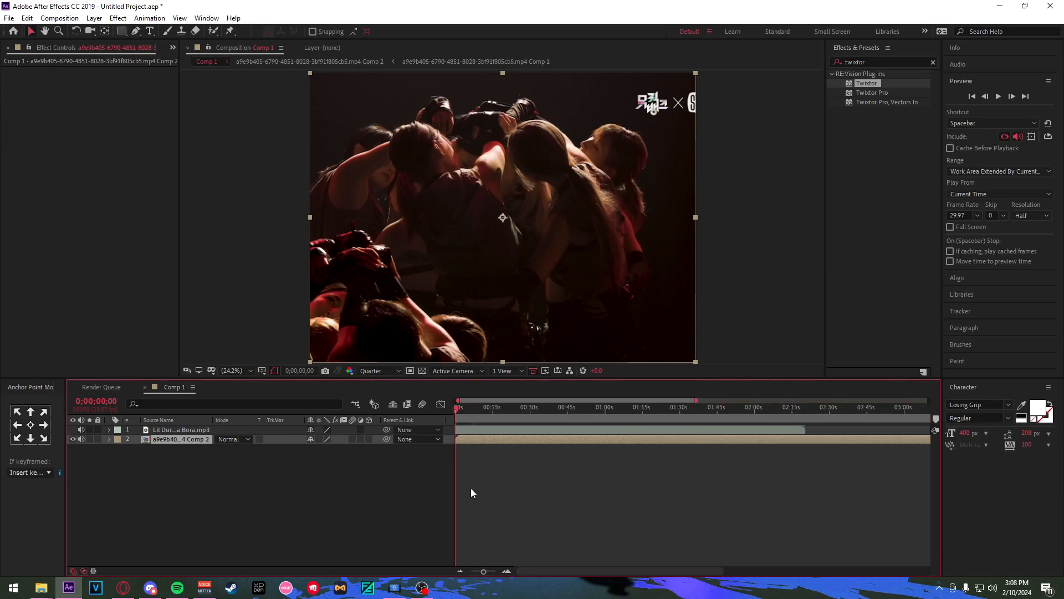
drag(466, 408, 361, 433)
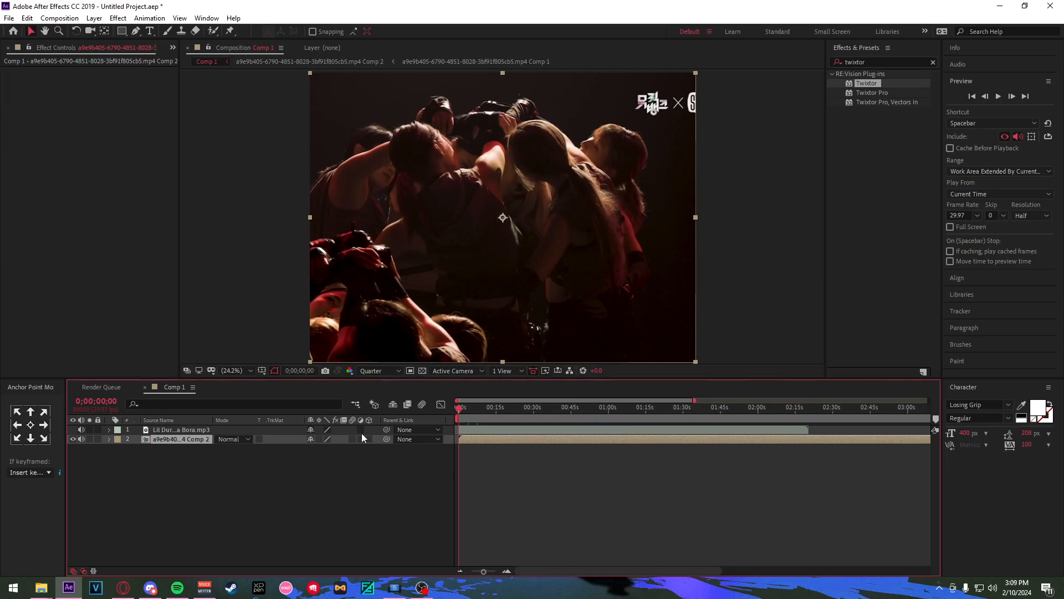
key(ctrl+alt+t)
click(161, 448)
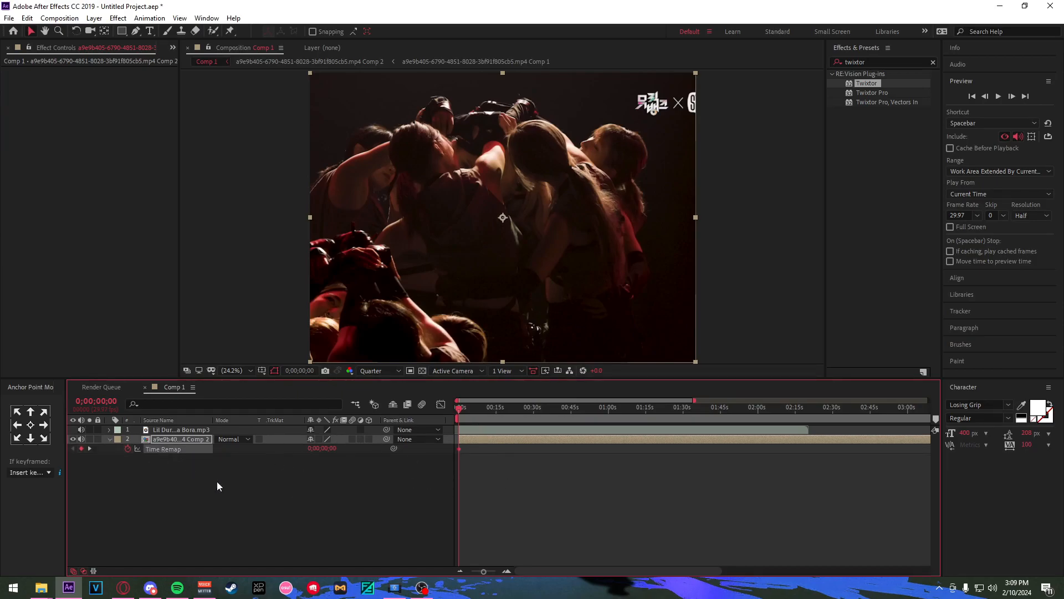
Delete the Time Remap keyframe at the end of the nested video layer.
scroll(329, 471, right, 5)
drag(452, 483, 813, 505)
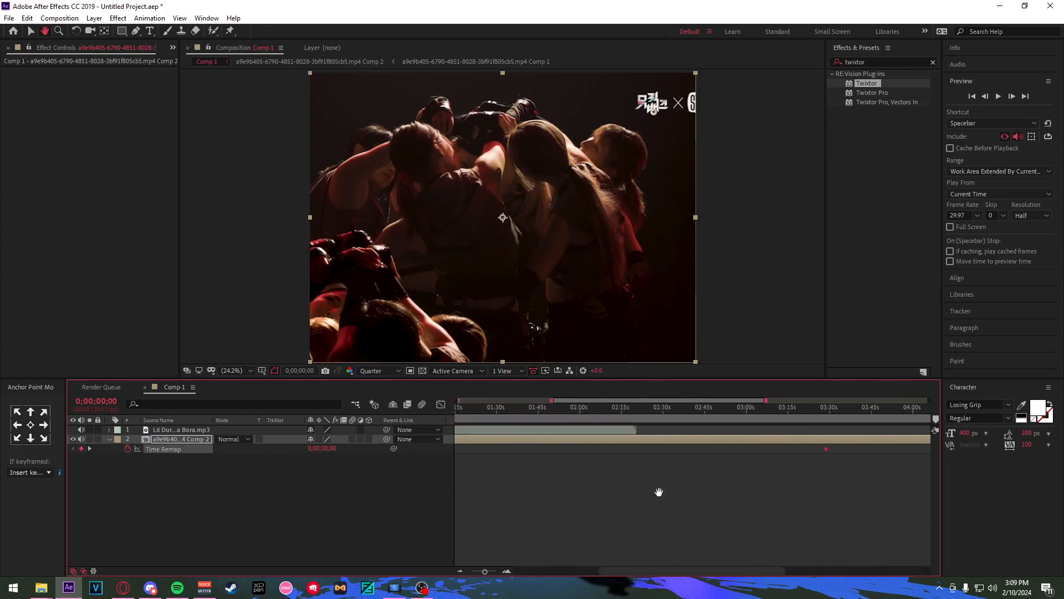
drag(658, 492, 871, 502)
scroll(627, 508, down, 2)
click(794, 479)
click(810, 449)
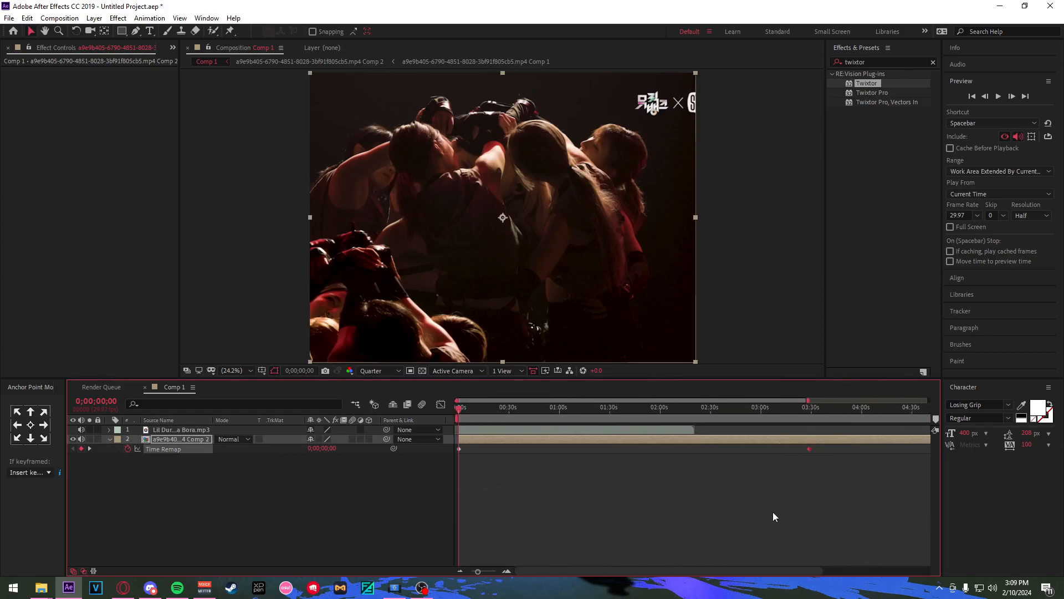
key(Delete)
Show the audio layer's waveform and move the playhead to the beat at 0;00;02;09.
drag(468, 405, 451, 437)
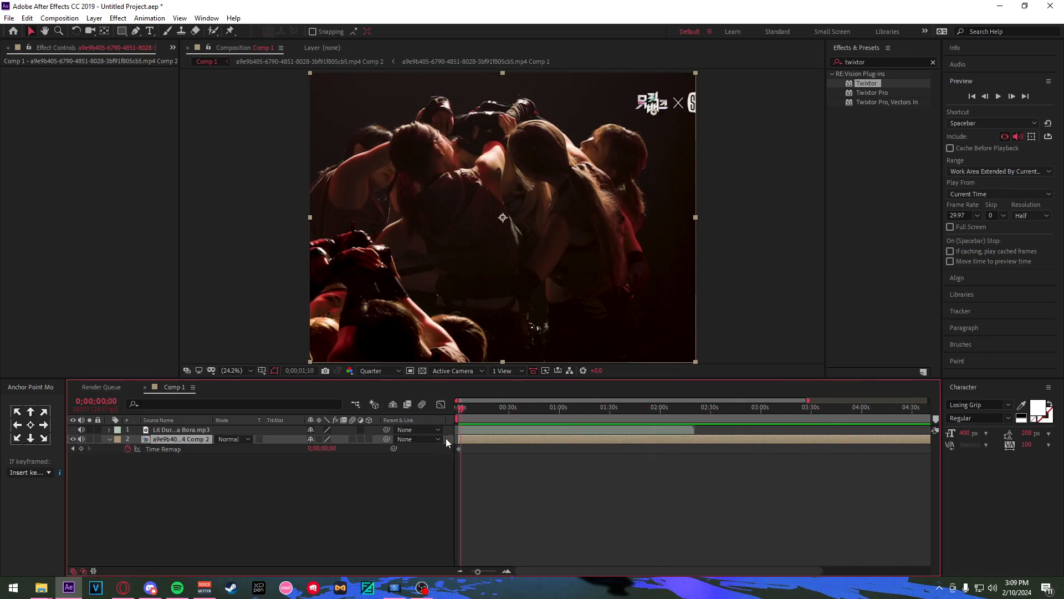
click(483, 409)
drag(483, 410, 431, 451)
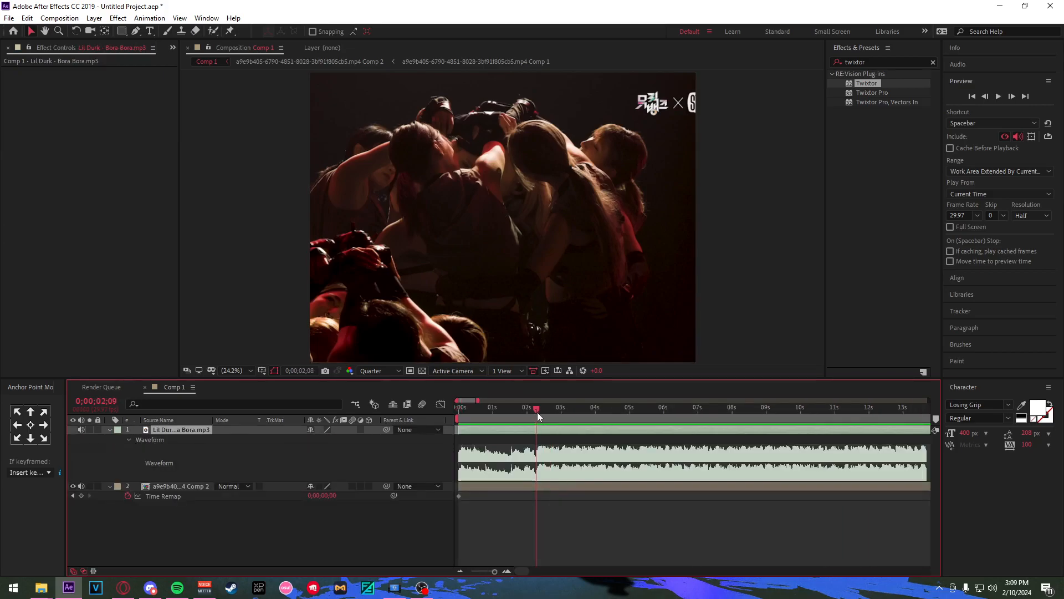
Shift the nested video layer so it starts at the playhead on 0;00;02;09.
scroll(530, 494, down, 1)
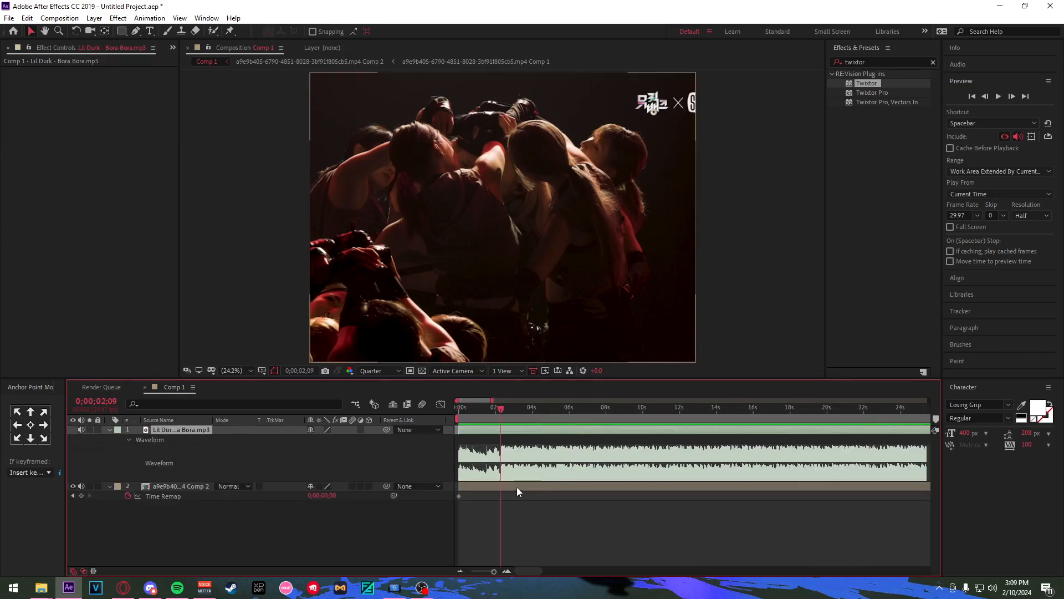
drag(517, 487, 560, 488)
scroll(503, 517, up, 2)
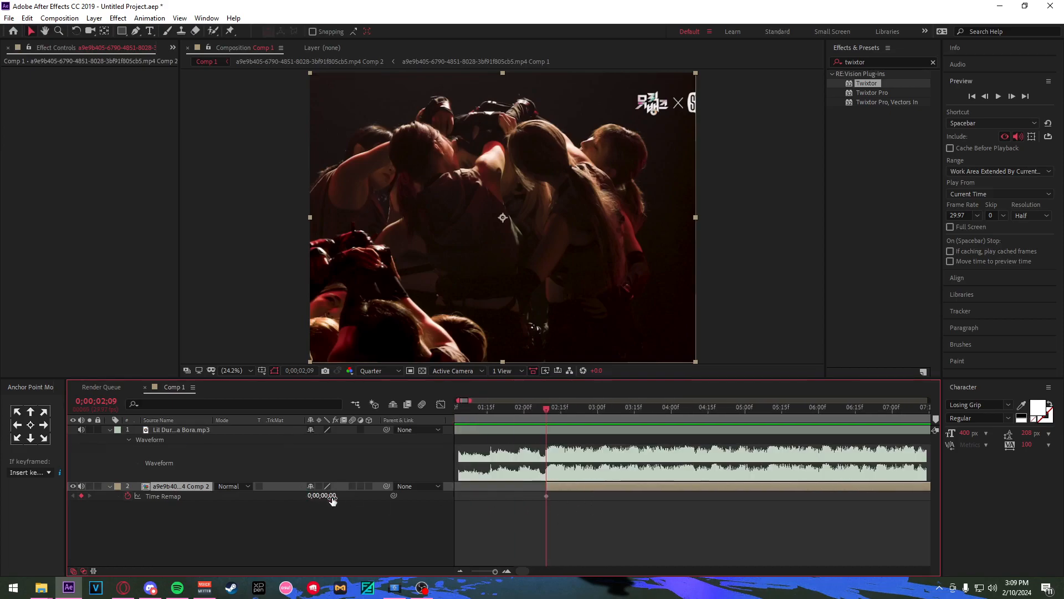
Set the Time Remap value at the layer's start to 0;00;06;11 and preview the composition from there.
drag(332, 500, 472, 512)
drag(604, 519, 560, 518)
key(space)
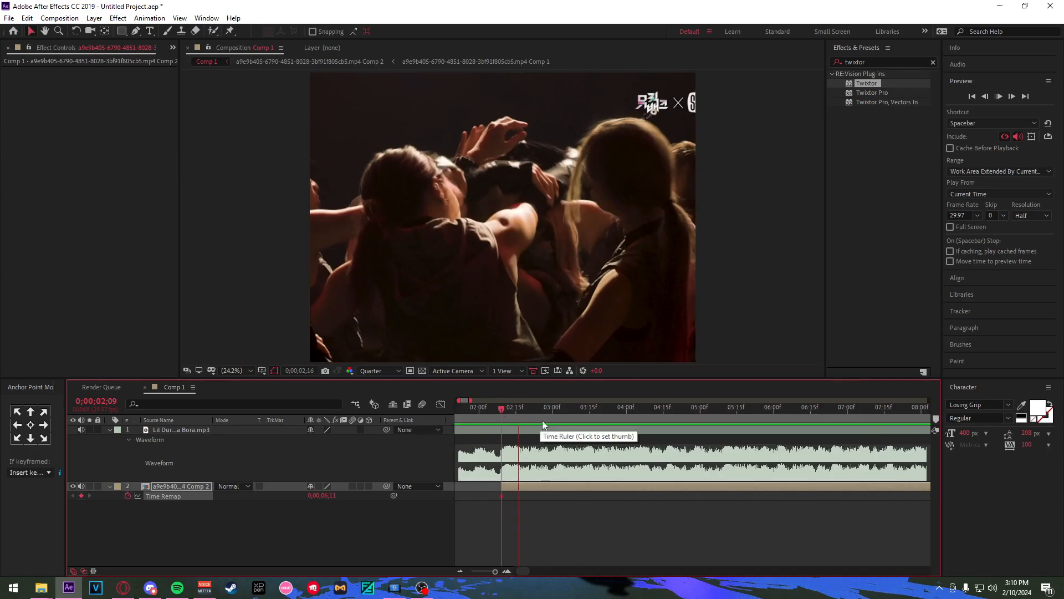
Add a Time Remap keyframe of 0;00;07;06 on the nested video layer at 0;00;03;20.
click(582, 411)
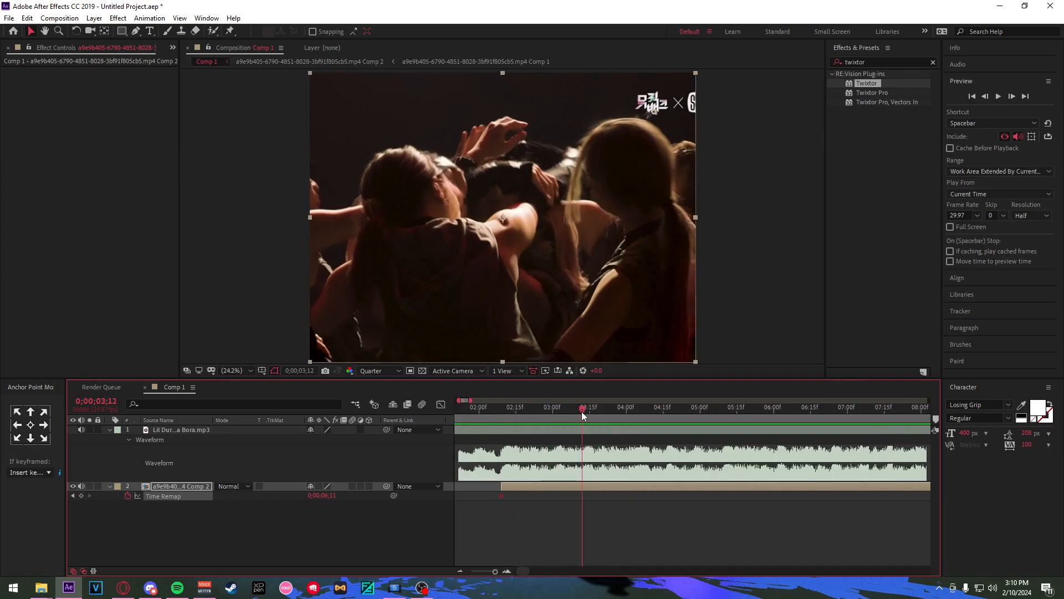
click(585, 411)
key(space)
drag(597, 417, 602, 417)
drag(330, 499, 472, 494)
Apply Easy Ease to both Time Remap keyframes of the nested video layer.
drag(624, 510, 504, 504)
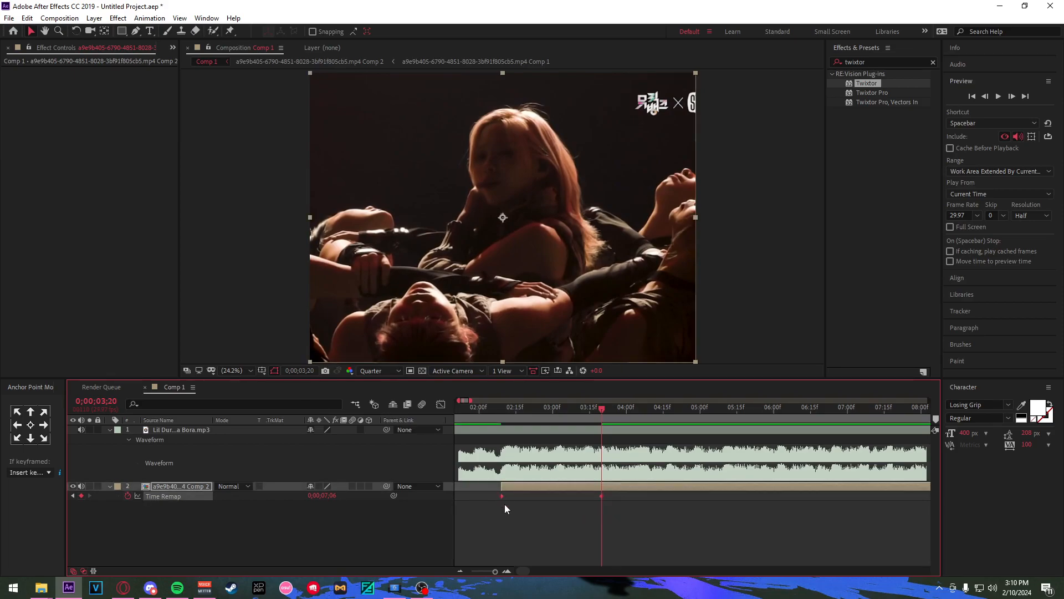
drag(655, 532, 466, 485)
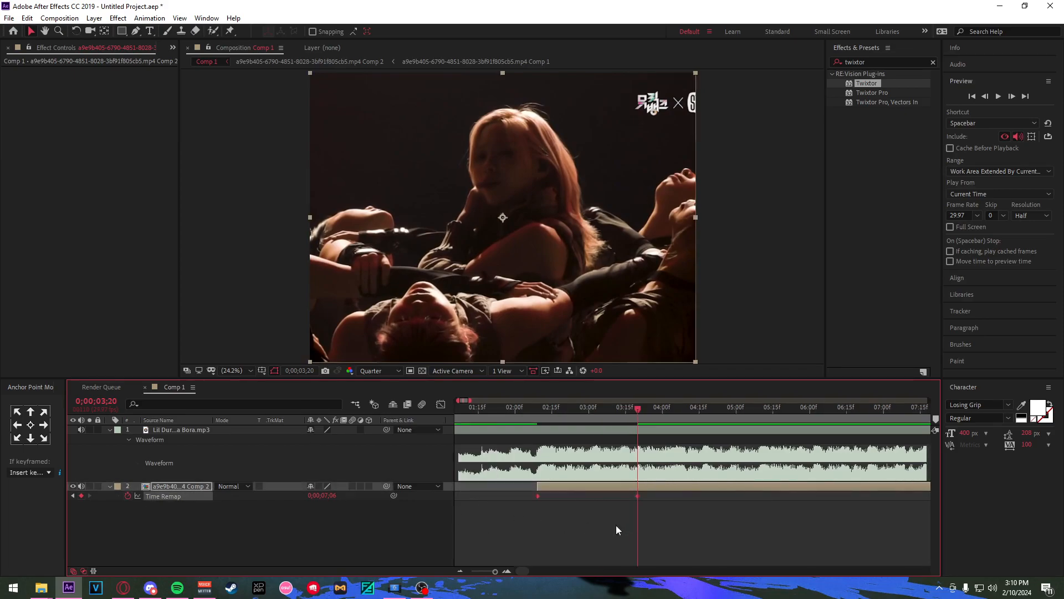
click(609, 531)
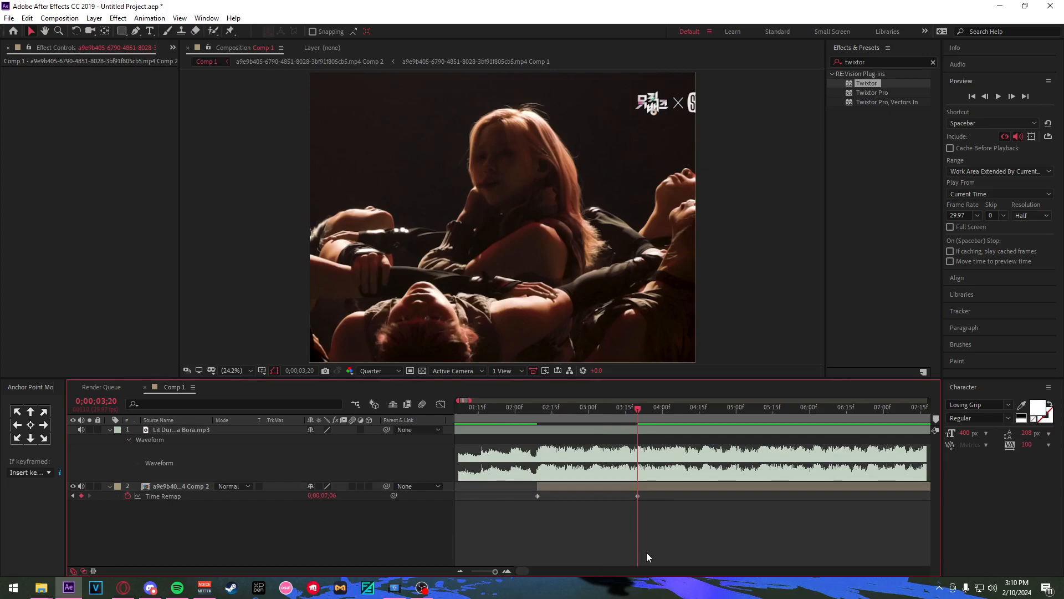
drag(681, 532, 499, 497)
click(352, 525)
click(177, 498)
drag(684, 527, 499, 491)
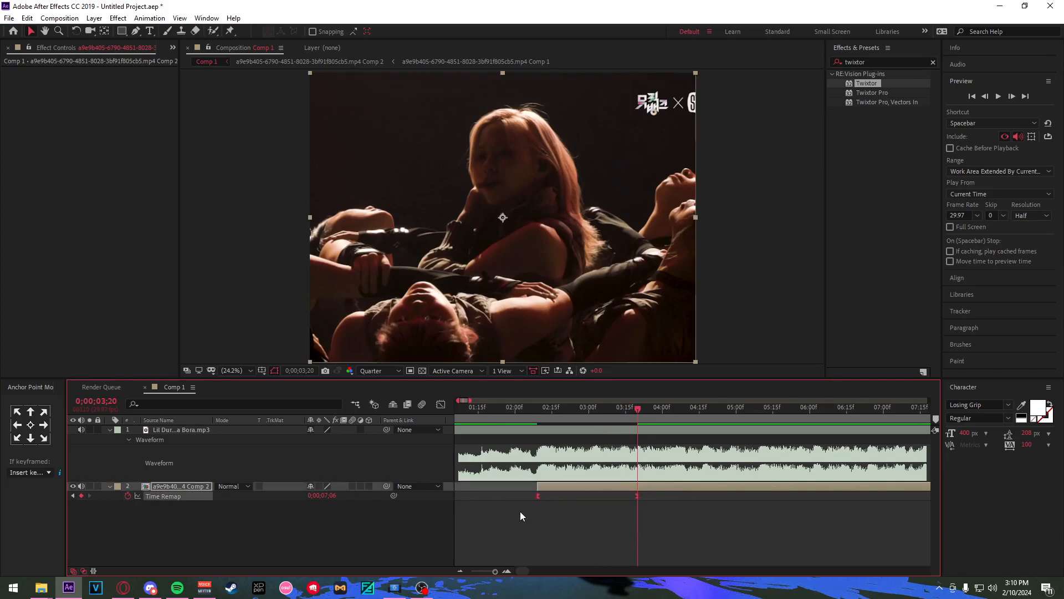
Shape the Time Remap curve in the graph editor so it is steep at both keyframes and flatter in the middle.
click(441, 405)
drag(561, 414, 633, 471)
scroll(586, 487, up, 2)
drag(651, 414, 671, 417)
drag(679, 432, 580, 457)
click(567, 541)
drag(701, 434, 759, 518)
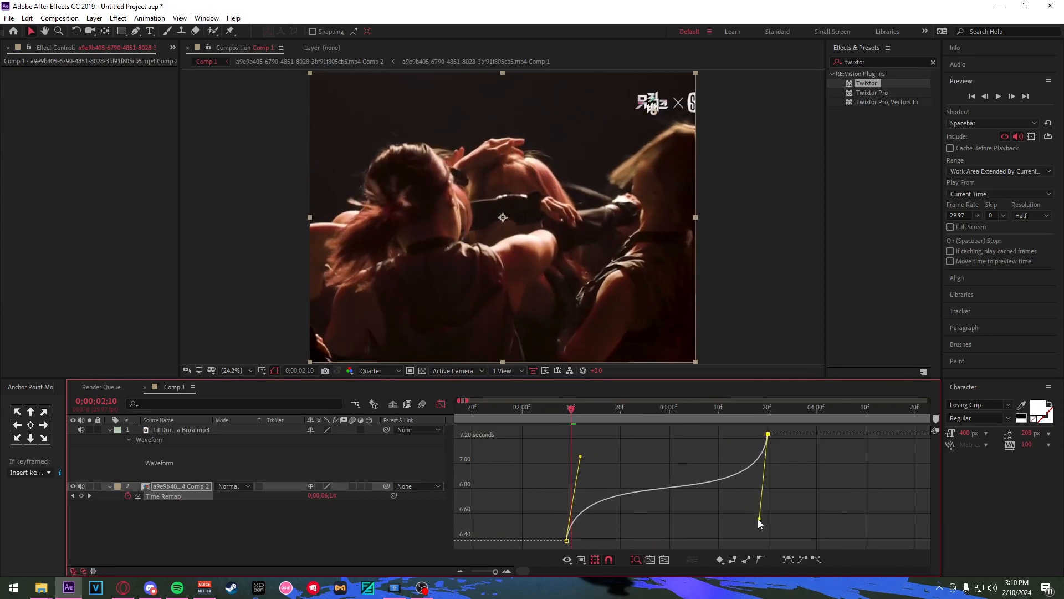
Preview the speed ramp and fine-tune the handles of both Time Remap keyframes in the graph.
click(615, 414)
drag(615, 415, 669, 431)
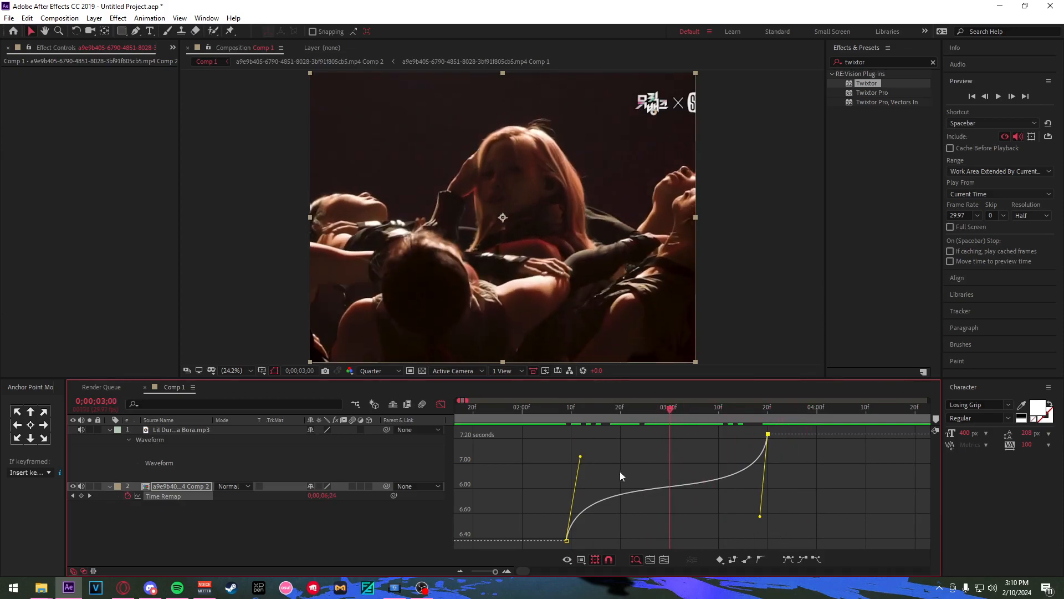
drag(581, 458, 577, 474)
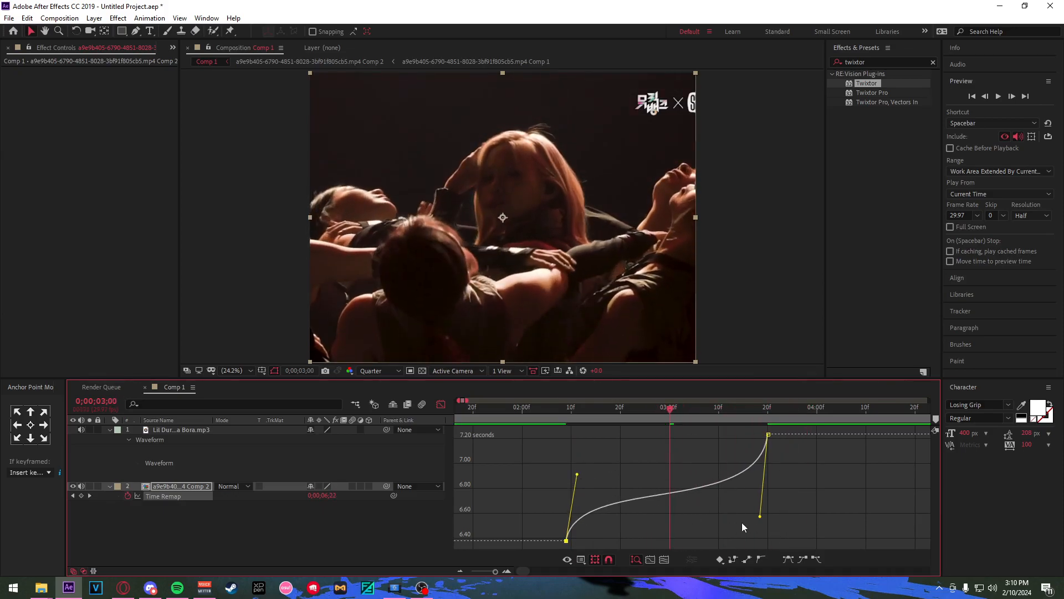
drag(759, 516, 577, 456)
drag(601, 417, 763, 524)
key(space)
drag(577, 475, 580, 459)
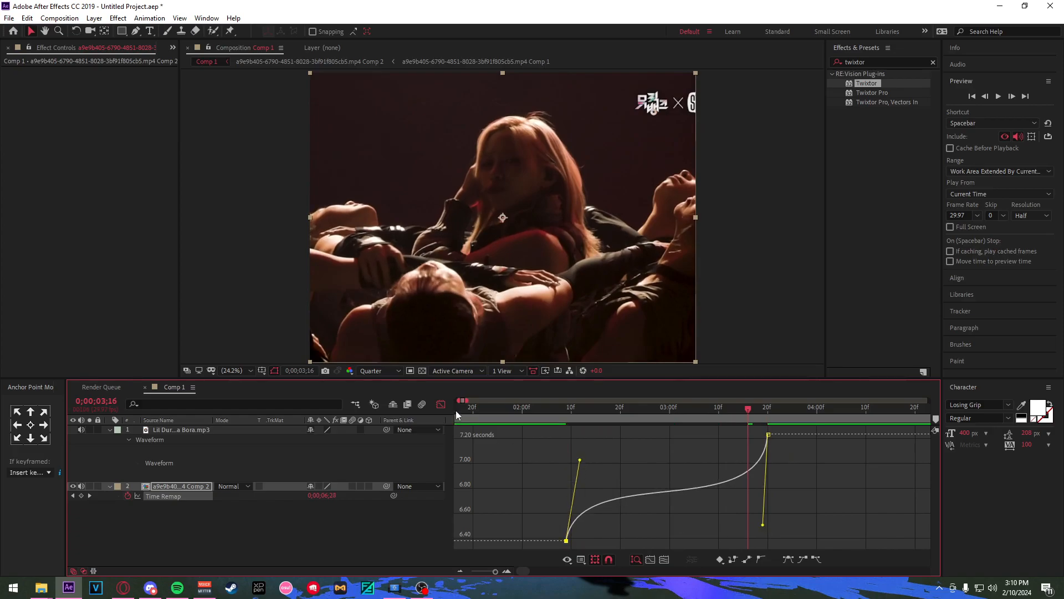
Return to the layer bar view and split the nested video layer at its second Time Remap keyframe, 0;00;03;20.
click(441, 404)
scroll(620, 529, down, 3)
drag(643, 499, 546, 466)
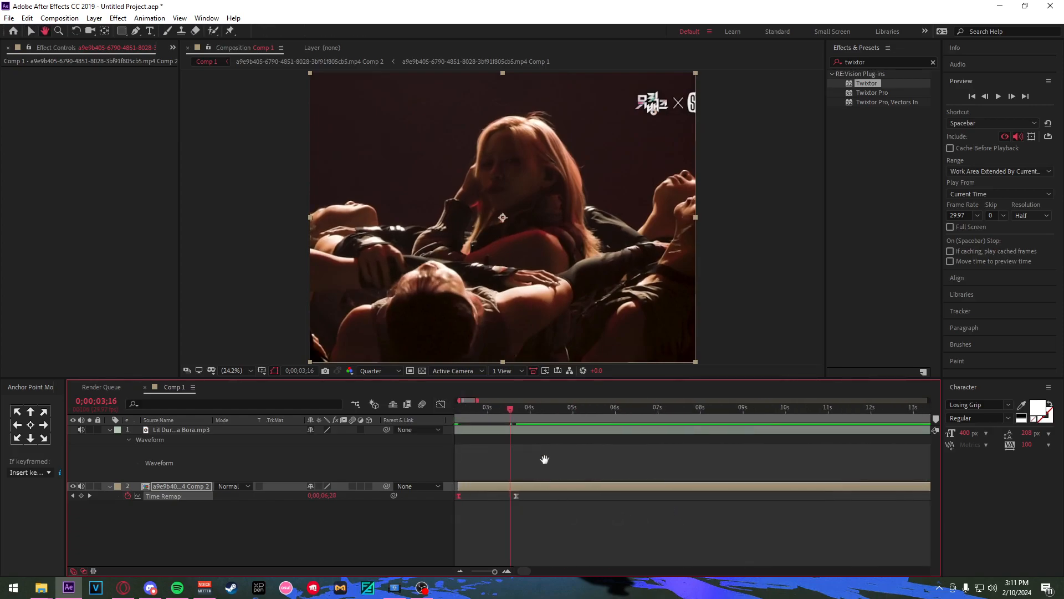
drag(511, 408, 516, 408)
key(ctrl+shift+d)
Scrub across the two split video segments and collapse the expanded properties of all layers.
drag(555, 523, 648, 523)
scroll(648, 521, down, 3)
drag(572, 409, 527, 408)
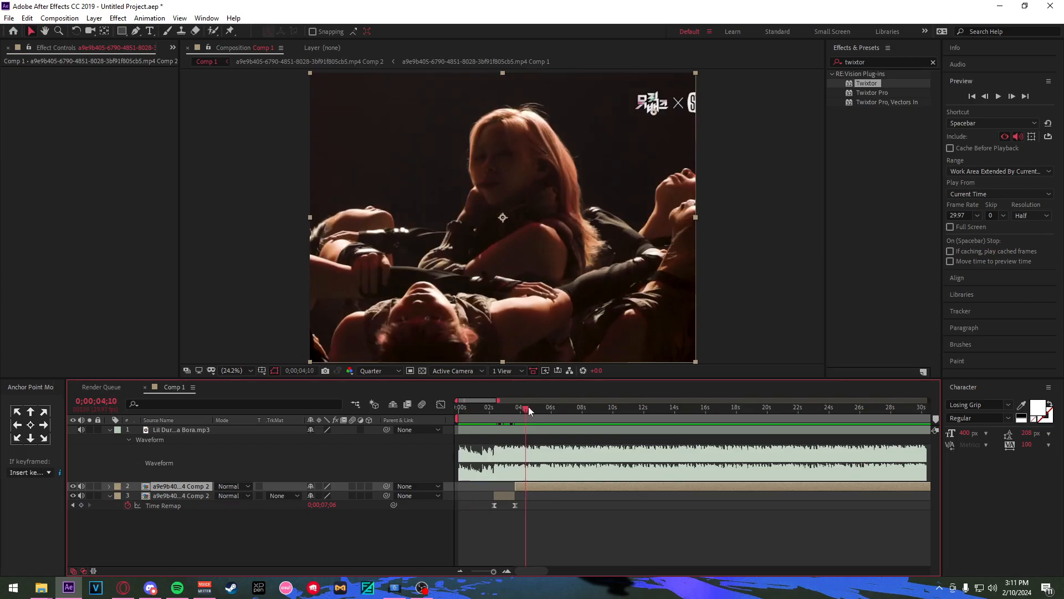
drag(488, 448, 502, 447)
click(490, 531)
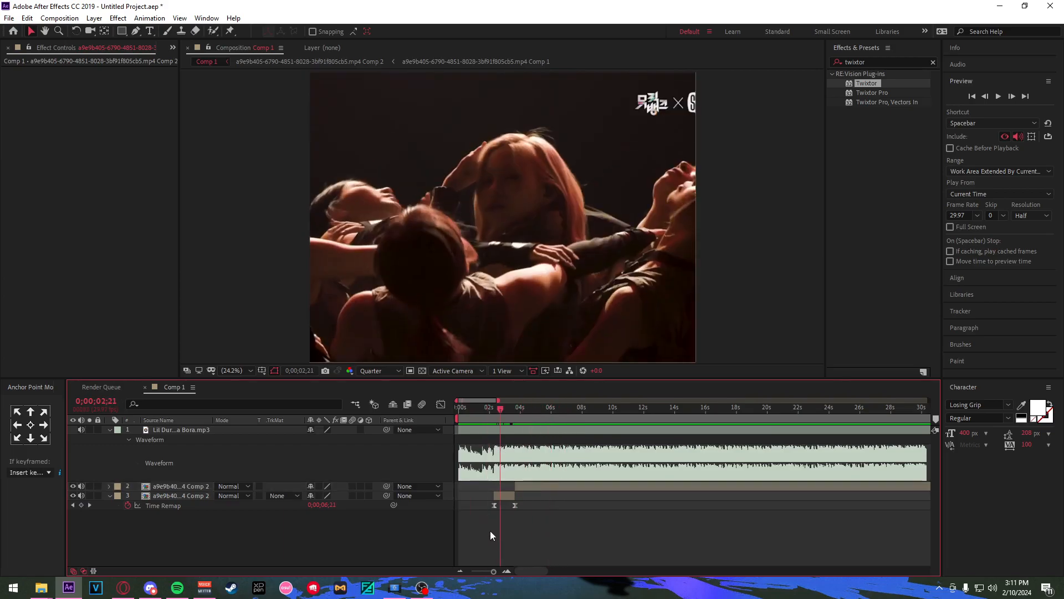
scroll(492, 530, up, 2)
key(u)
key(u)
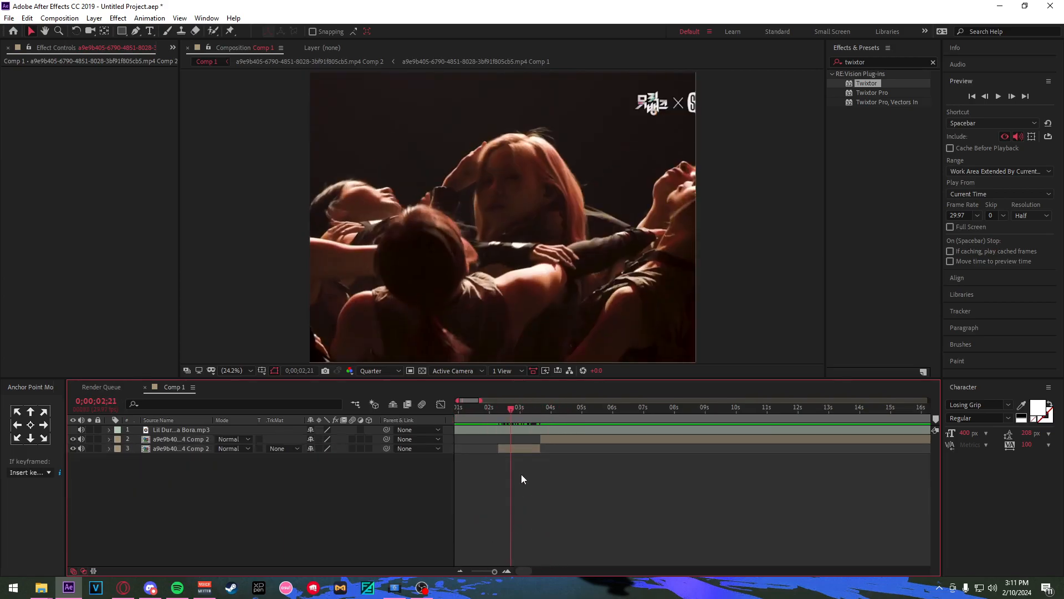
mouse_move(510, 413)
mouse_down()
mouse_move(500, 413)
mouse_move(512, 417)
mouse_up()
click(551, 441)
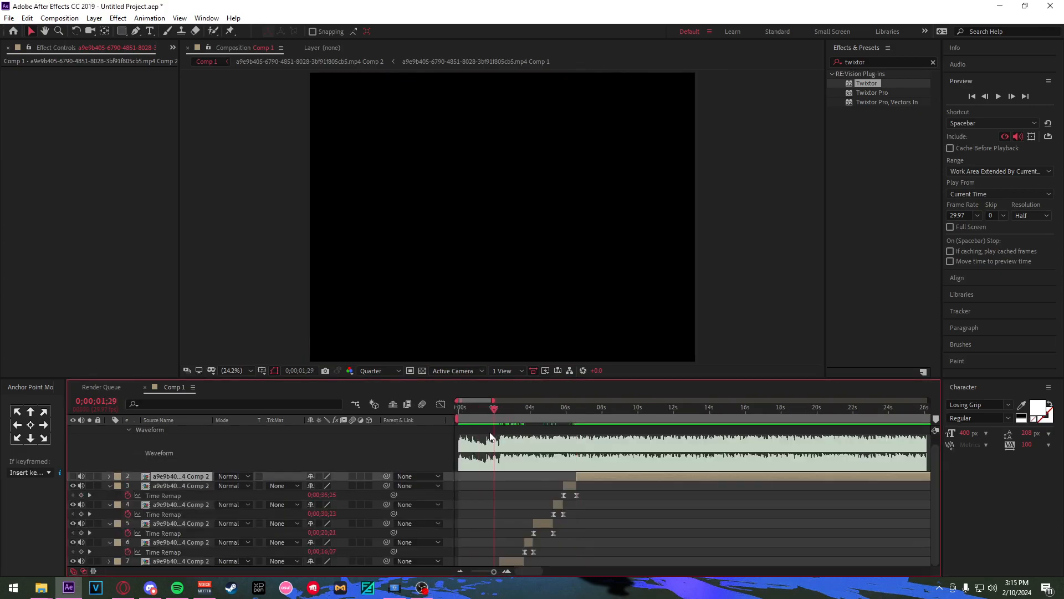
Shift the leftover nested video layer 2 so it starts at about 8 seconds, clear of the finished segments.
scroll(490, 433, up, 2)
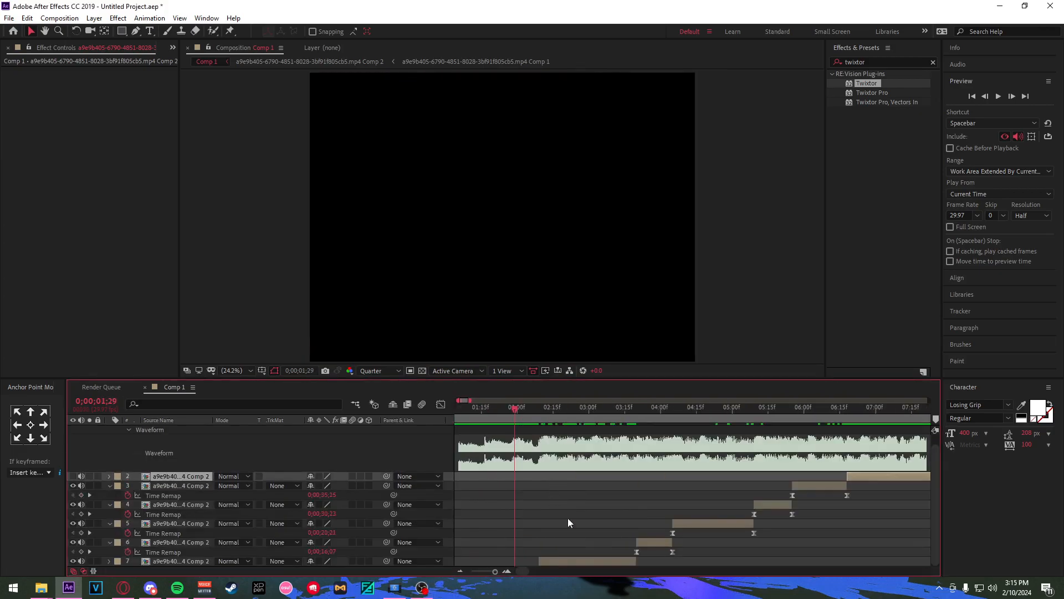
click(566, 560)
scroll(573, 546, down, 1)
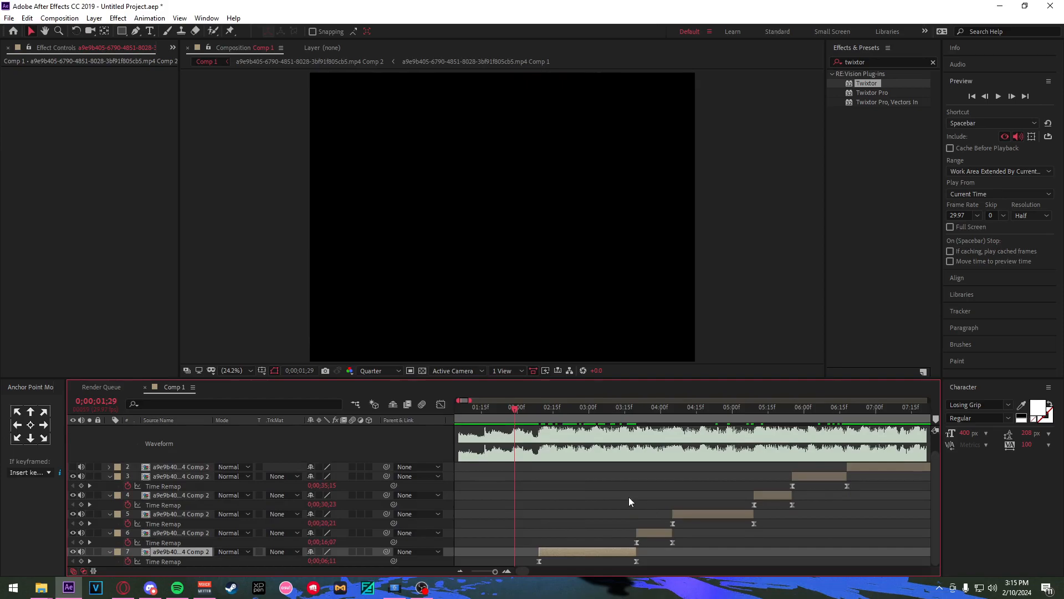
scroll(633, 495, down, 2)
click(737, 464)
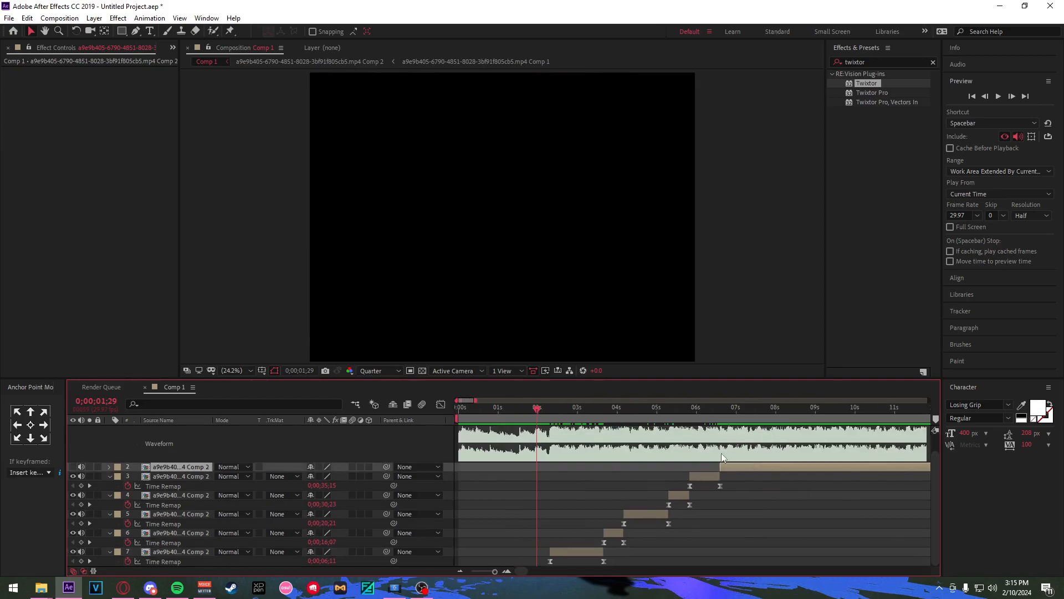
drag(522, 424, 834, 468)
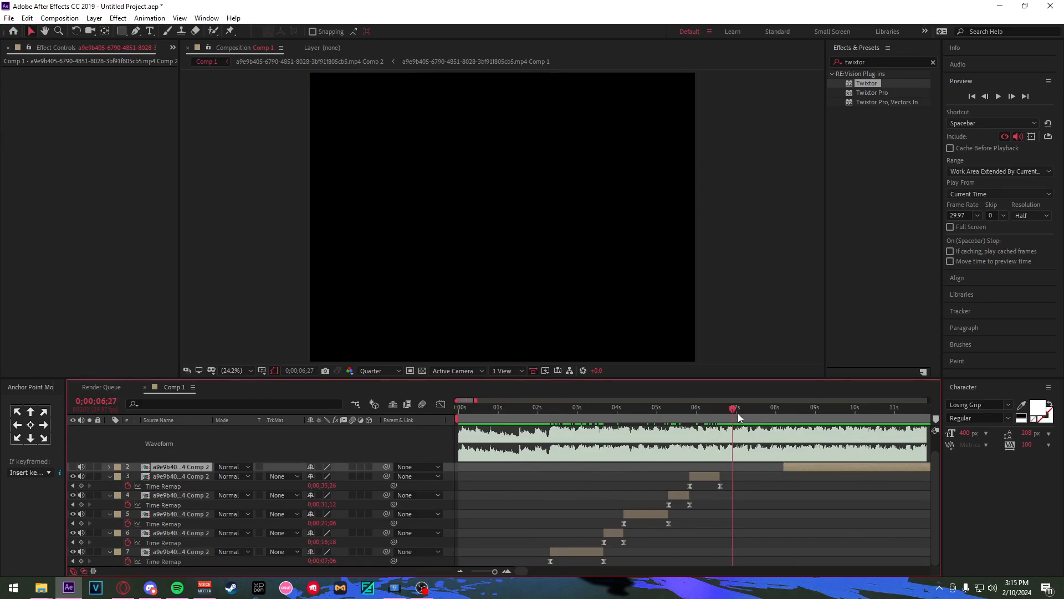
Set the work area to run from about 1.5 to 7 seconds and preview the velocity edit.
key(n)
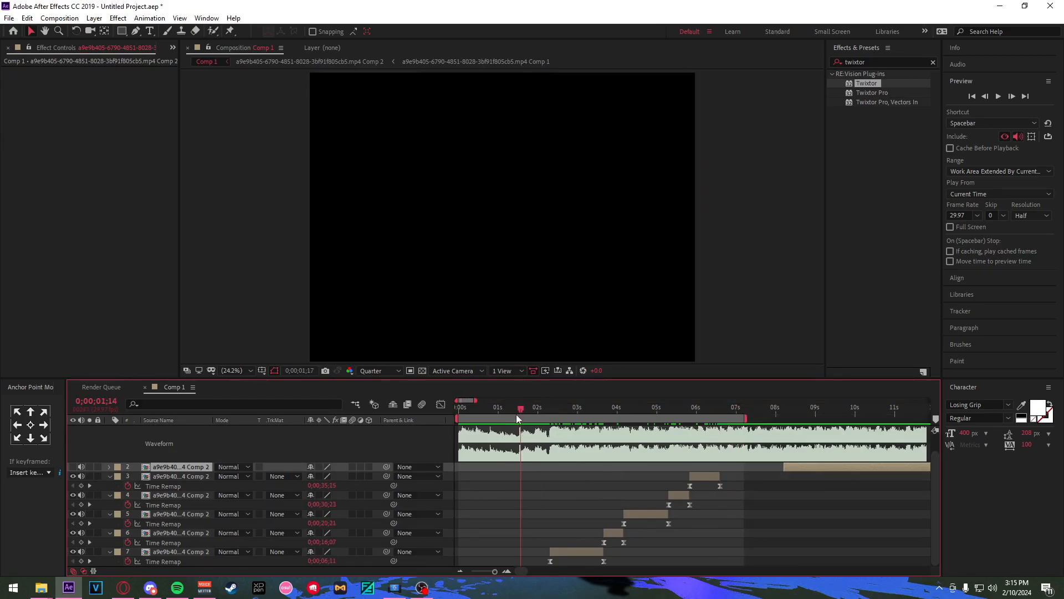
key(b)
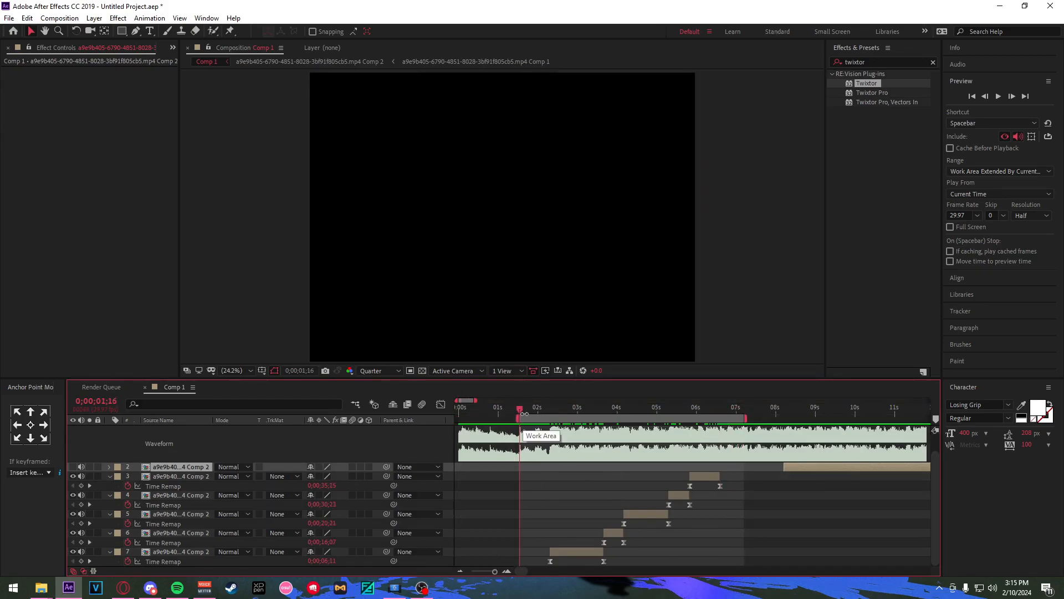
key(space)
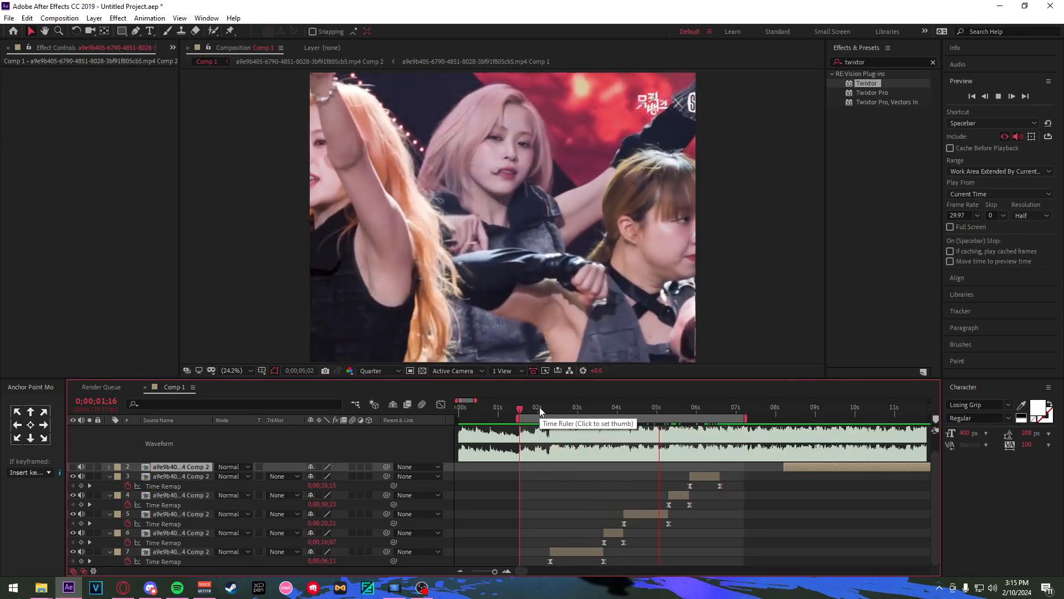
click(540, 406)
Collapse all layer properties and move the playhead to the start of the first video segment at 0;00;02;09.
scroll(548, 469, up, 1)
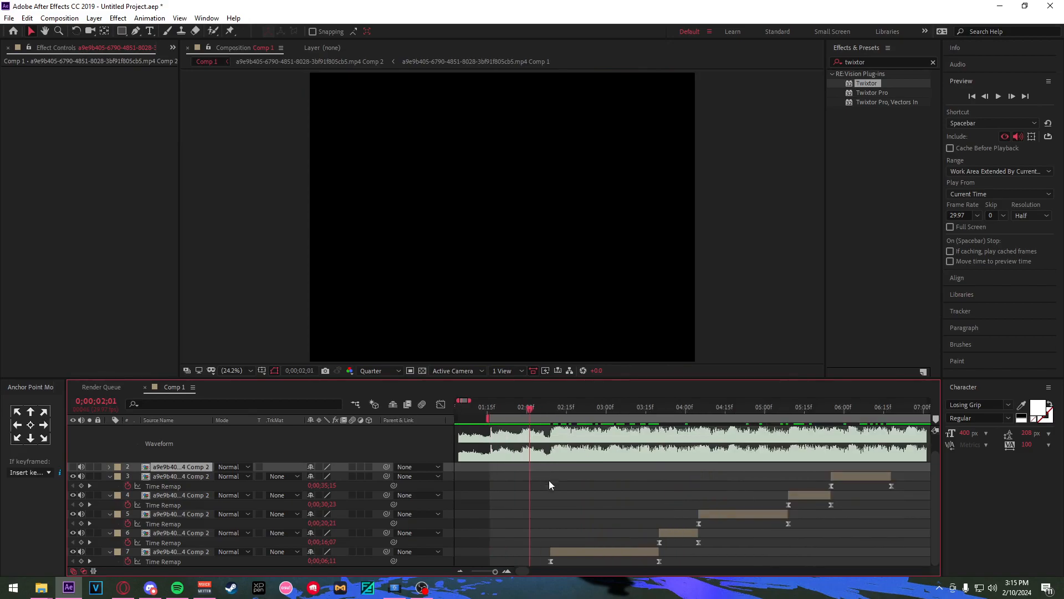
click(608, 504)
key(u)
key(u)
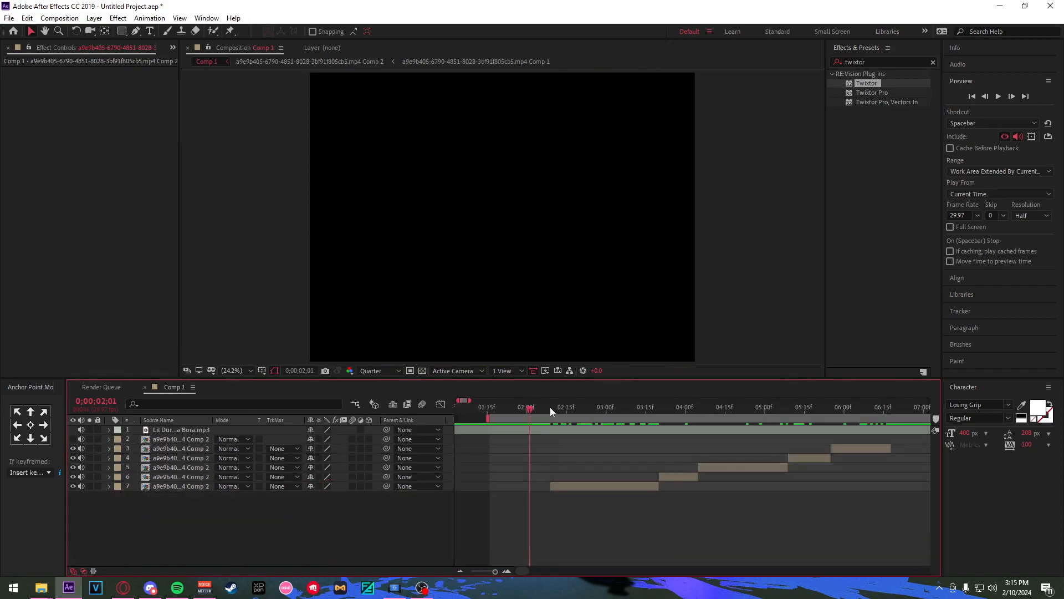
scroll(528, 430, down, 1)
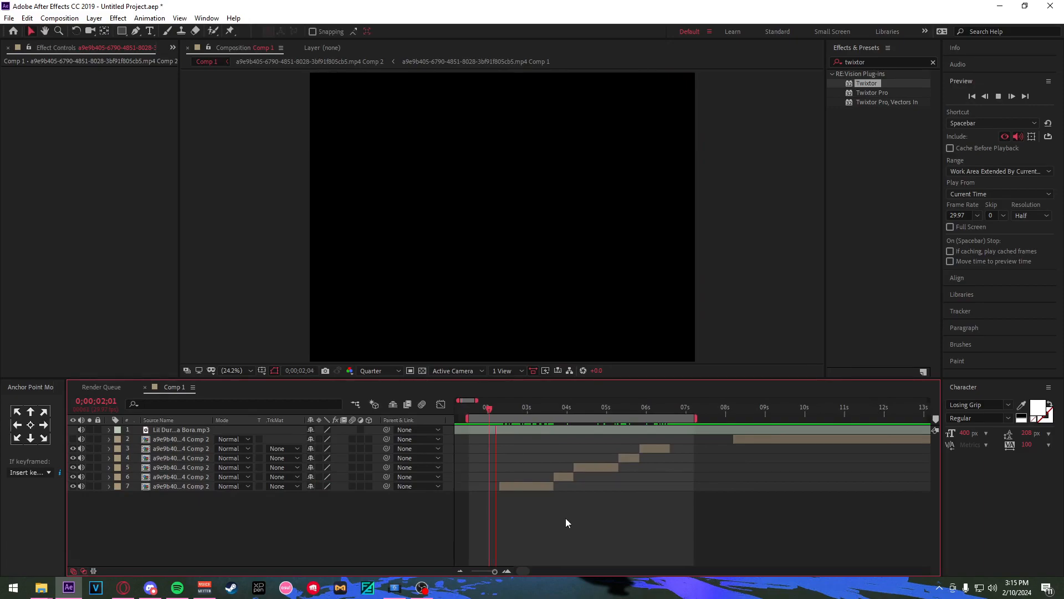
click(497, 408)
drag(500, 412, 499, 435)
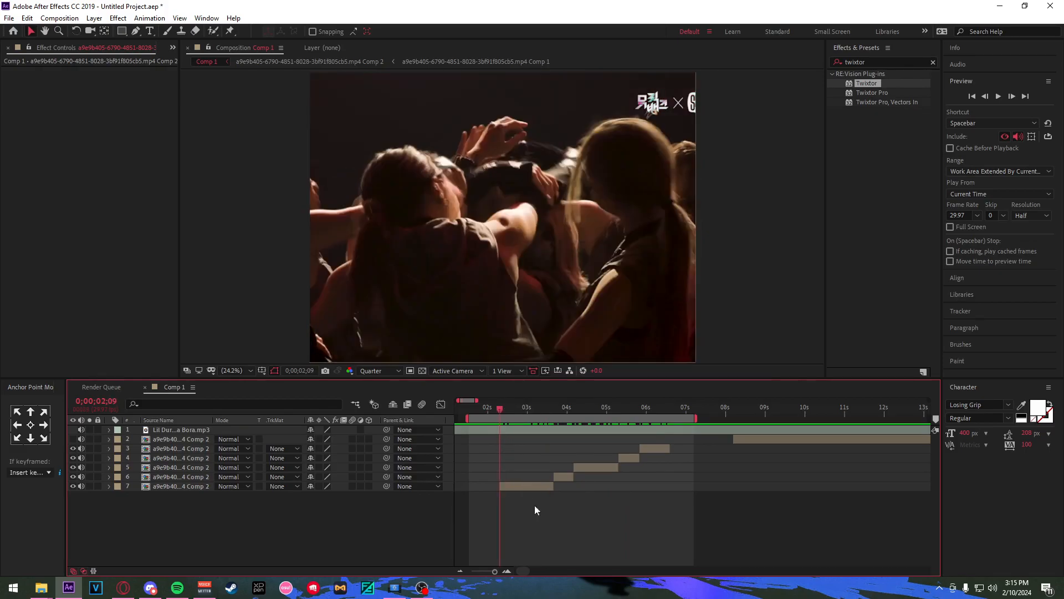
Add an adjustment layer above the video segments, split it at 0;00;02;08 and delete the part before the split.
key(ctrl+alt+y)
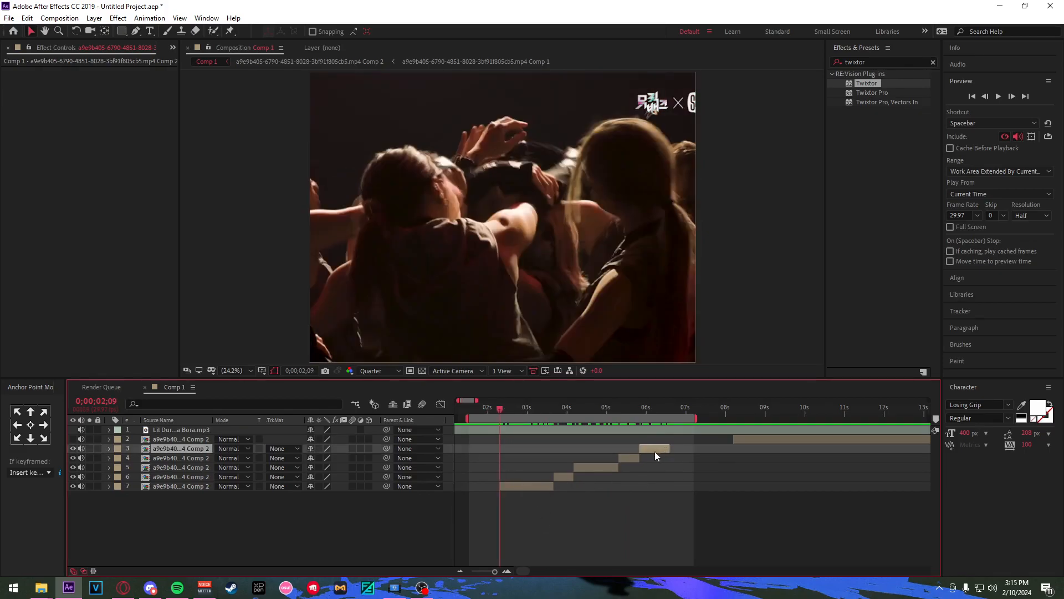
key(=)
drag(538, 467, 566, 467)
key(Page_Up)
key(ctrl+shift+d)
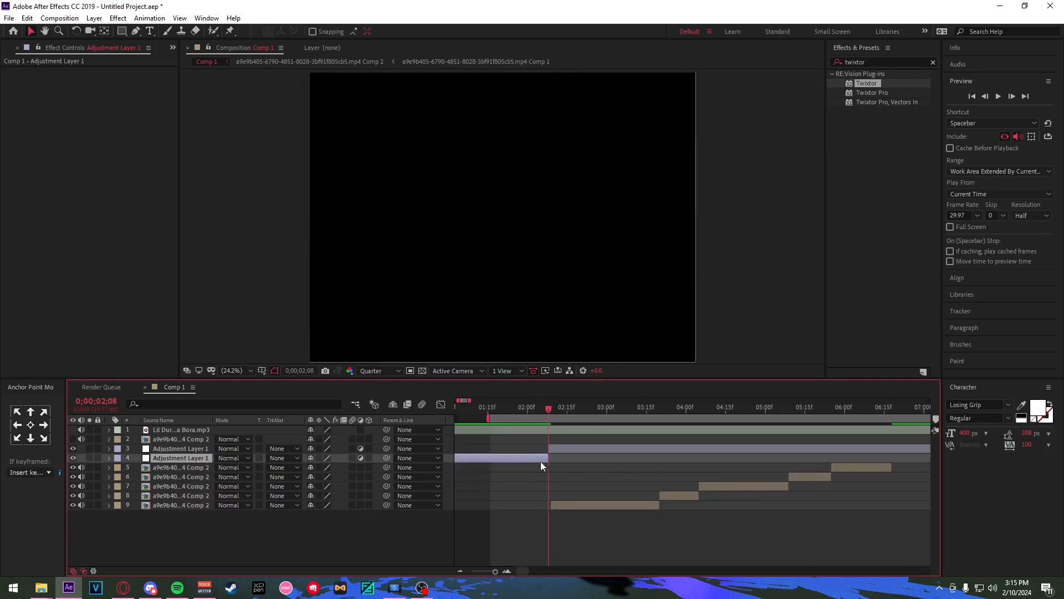
key(Delete)
Split the adjustment layer at 0;00;06;26, just past the last video segment, and delete the remainder.
key(minus)
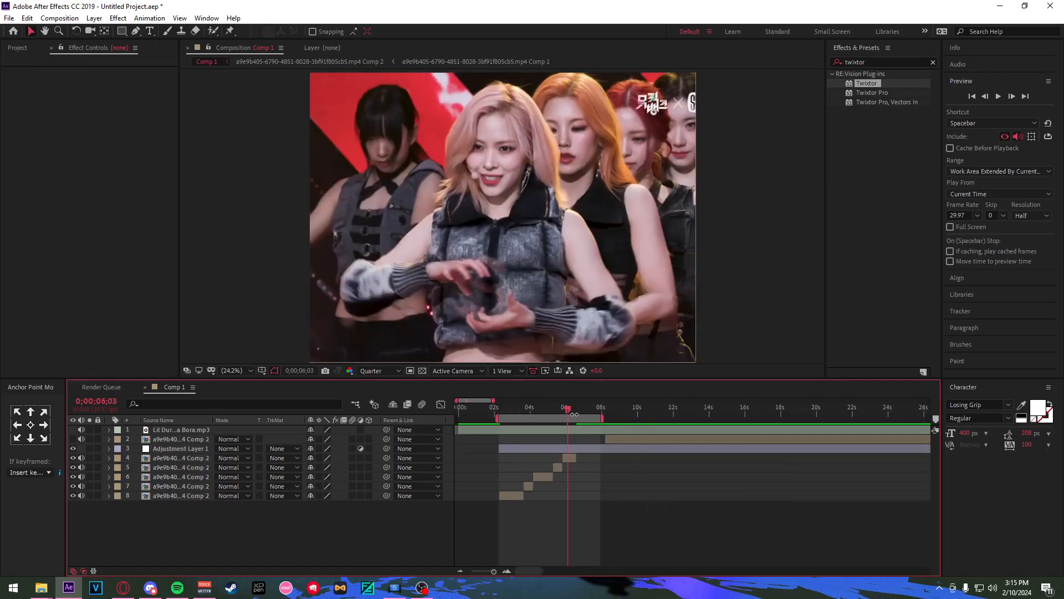
drag(568, 413, 578, 413)
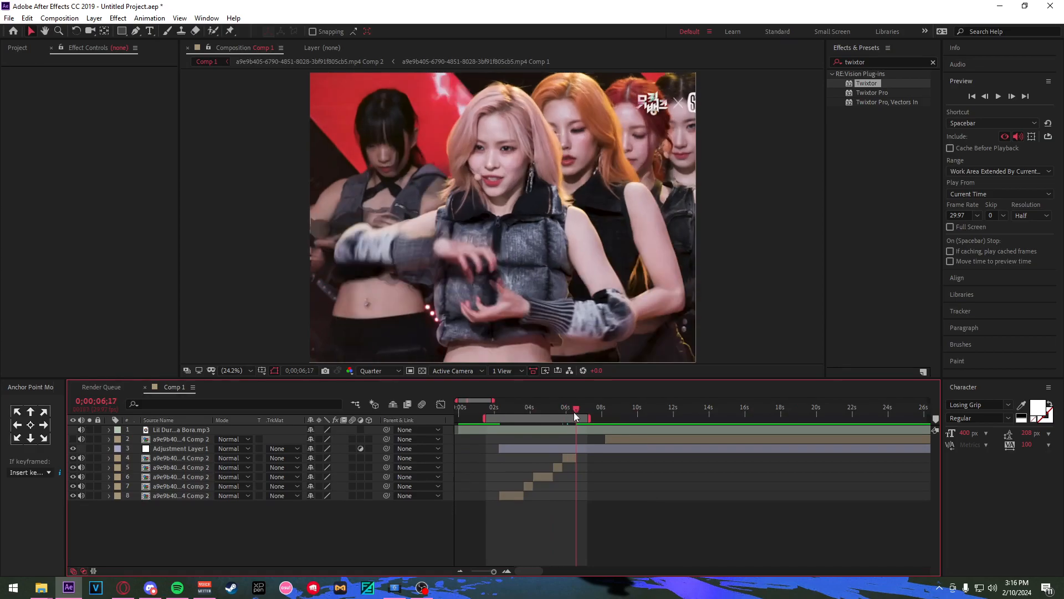
key(equal)
click(646, 449)
drag(645, 415, 648, 416)
key(ctrl+shift+d)
key(Delete)
Select the adjustment layer and place the playhead at its start, 0;00;02;08.
drag(550, 520, 689, 518)
drag(526, 420, 455, 419)
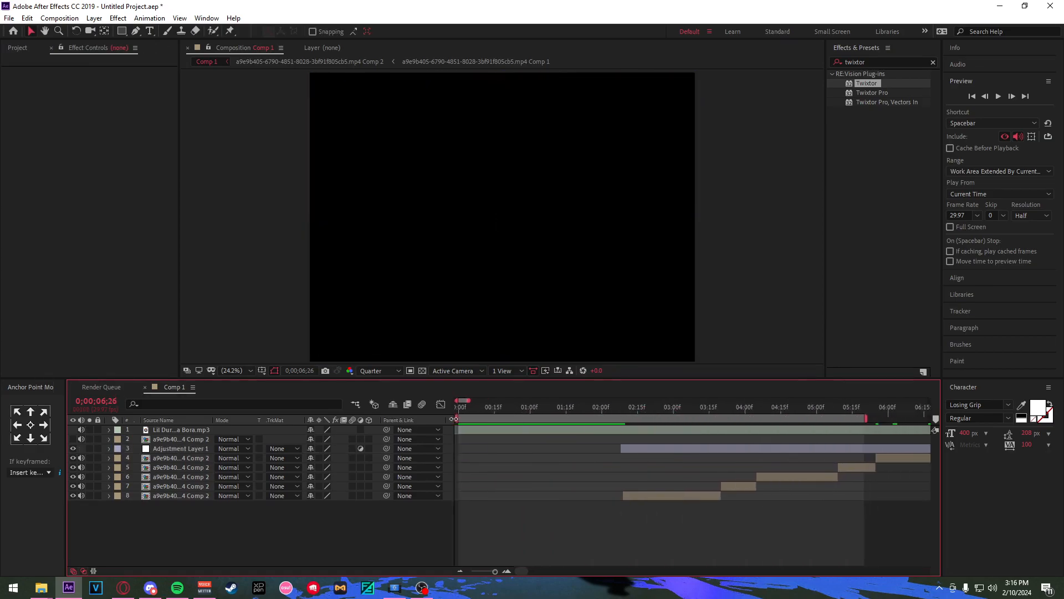
key(minus)
key(minus)
click(502, 410)
drag(503, 411, 518, 410)
key(equal)
click(530, 449)
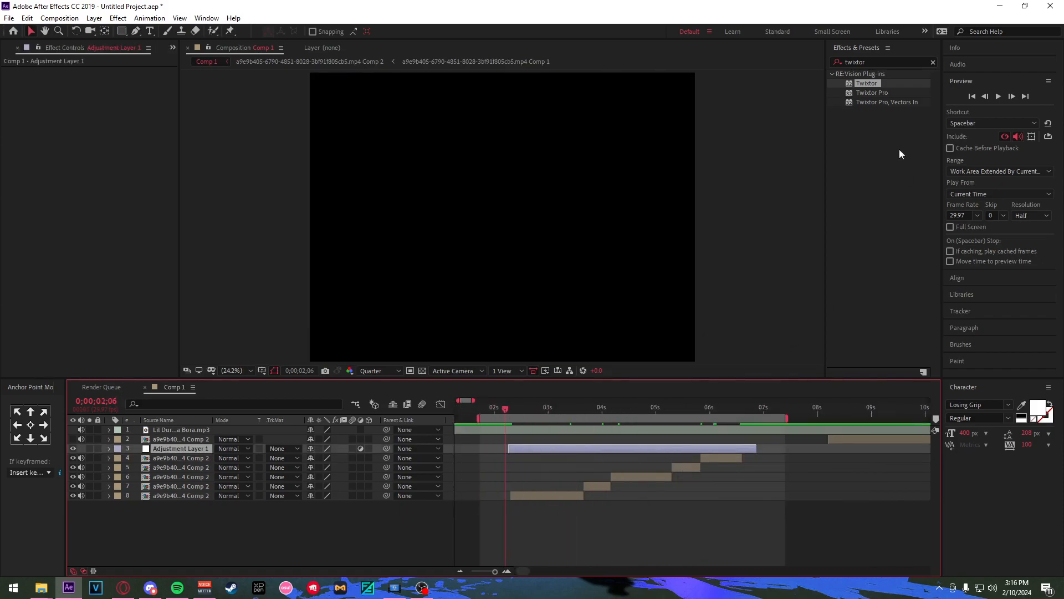
click(509, 417)
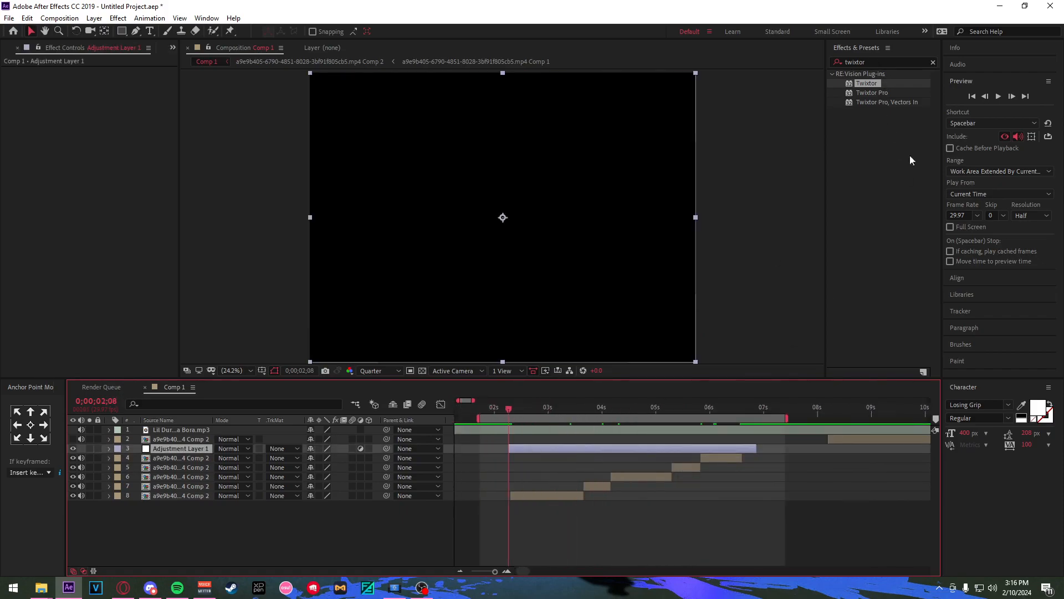
Search the effects for "shake", apply the "shakey shakey" preset to the adjustment layer, and reveal its keyframes.
double_click(880, 58)
text(shake)
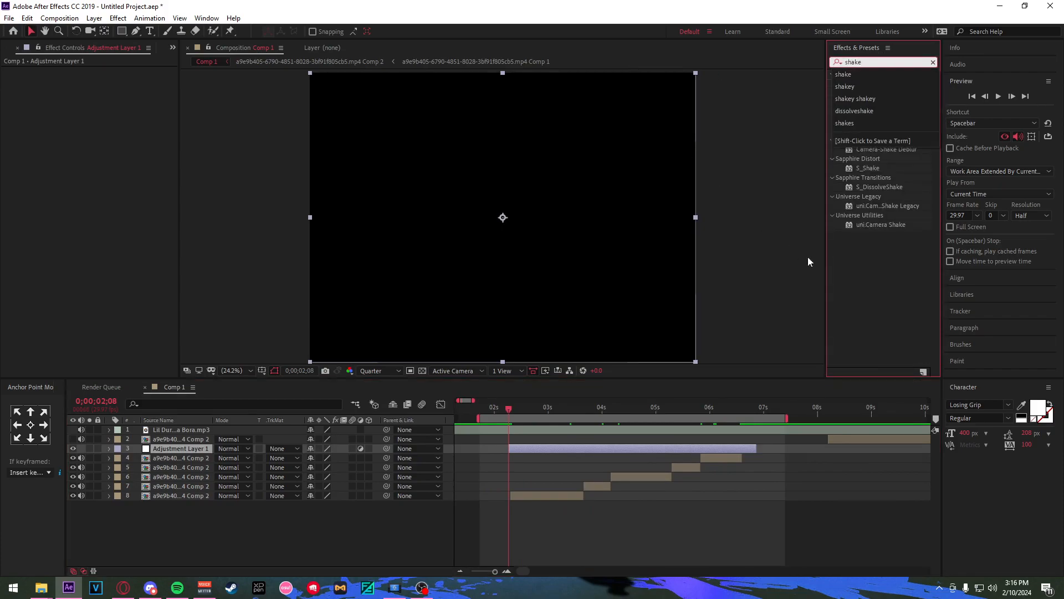
click(809, 261)
drag(880, 114, 521, 464)
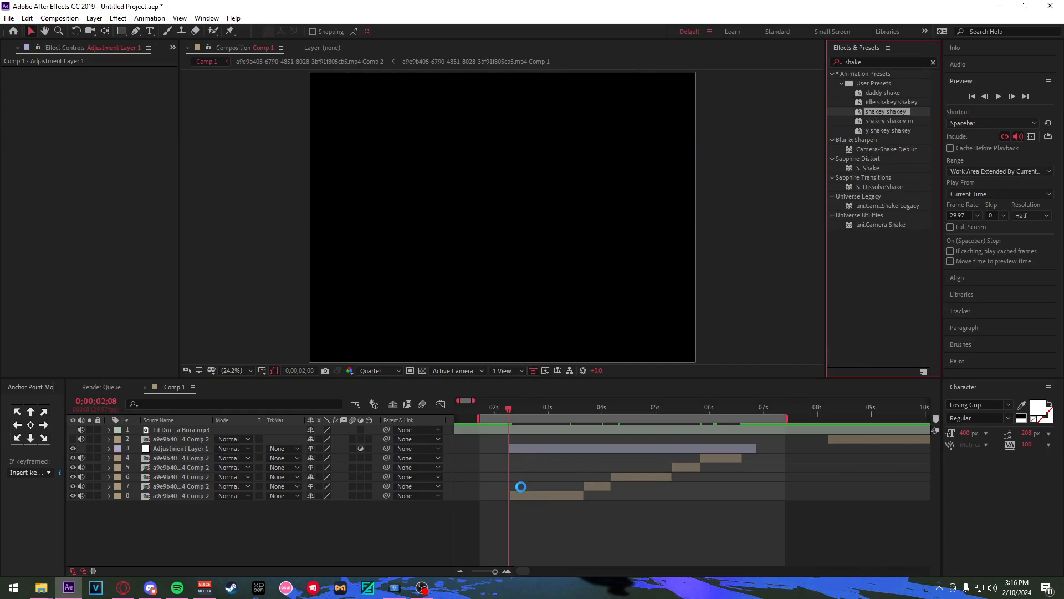
drag(550, 477, 513, 447)
key(u)
scroll(503, 492, up, 3)
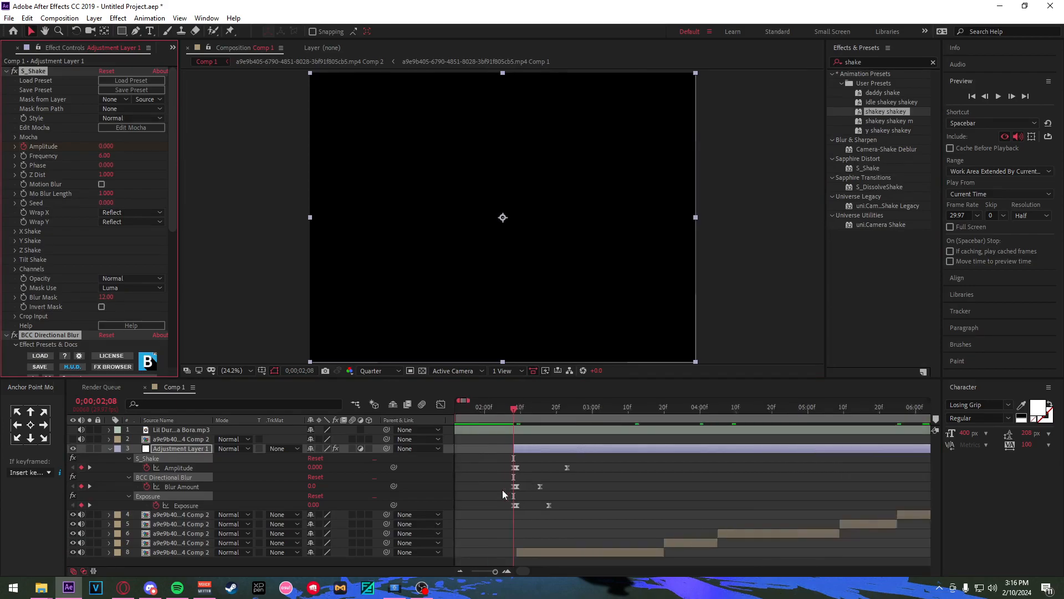
Examine the shake, blur and exposure keyframes at the adjustment layer's start and preview the result.
drag(599, 513, 556, 509)
drag(498, 411, 488, 477)
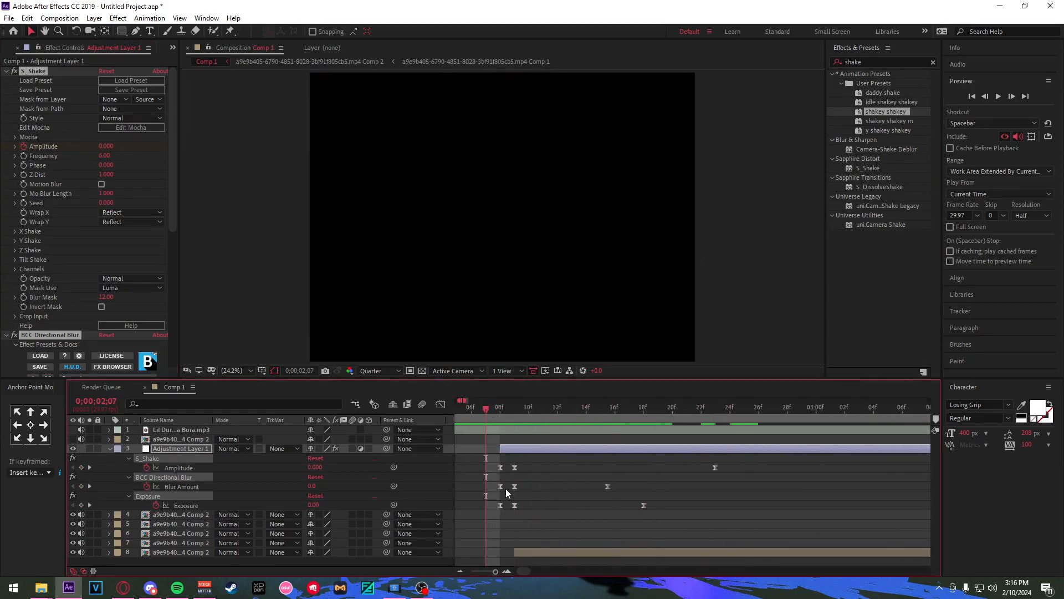
scroll(505, 488, down, 1)
drag(497, 412, 507, 433)
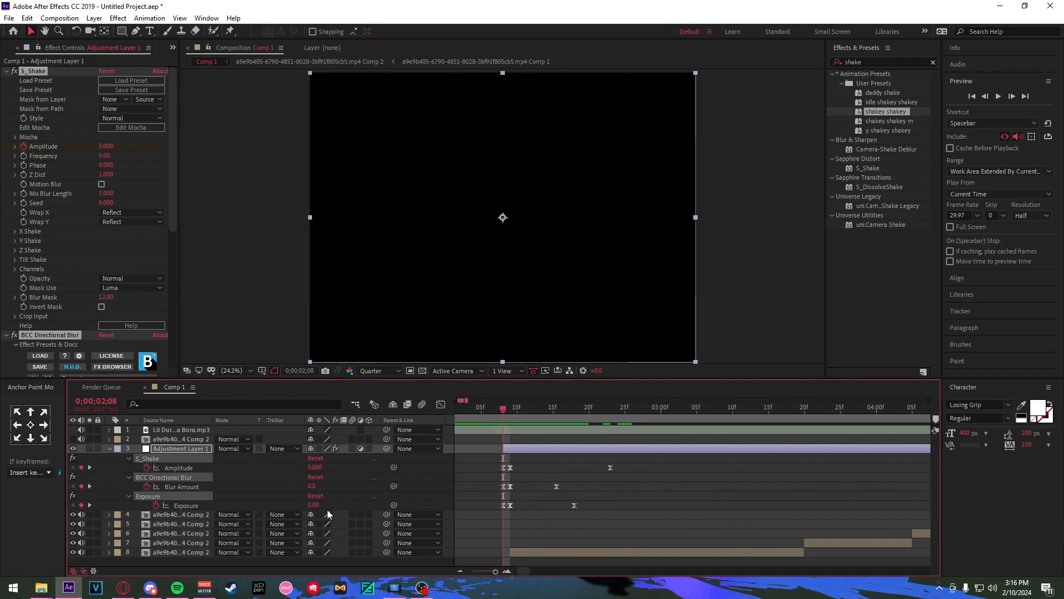
scroll(552, 507, up, 2)
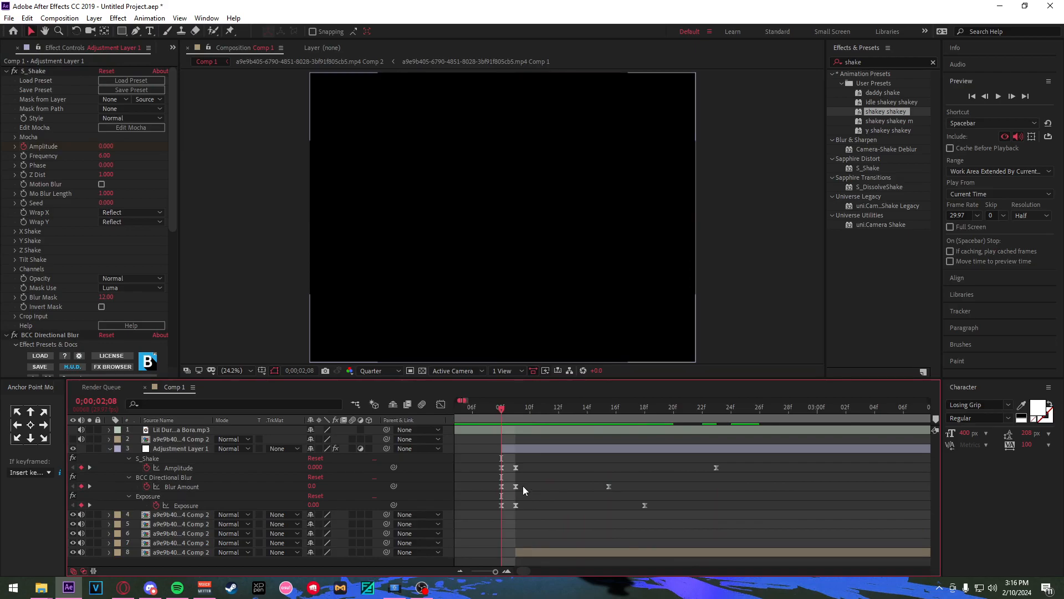
scroll(515, 487, down, 4)
click(497, 412)
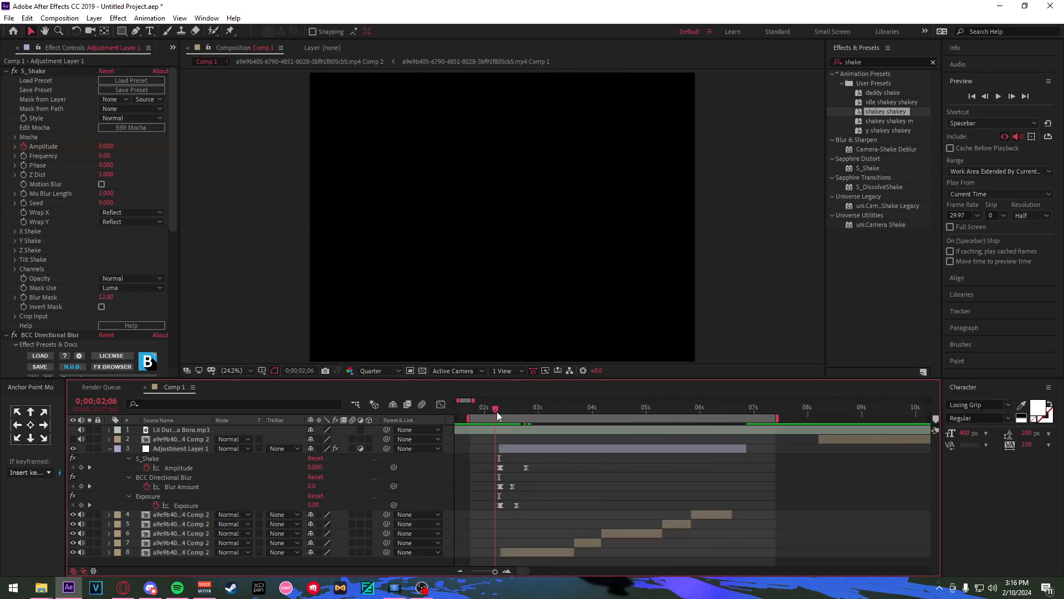
key(space)
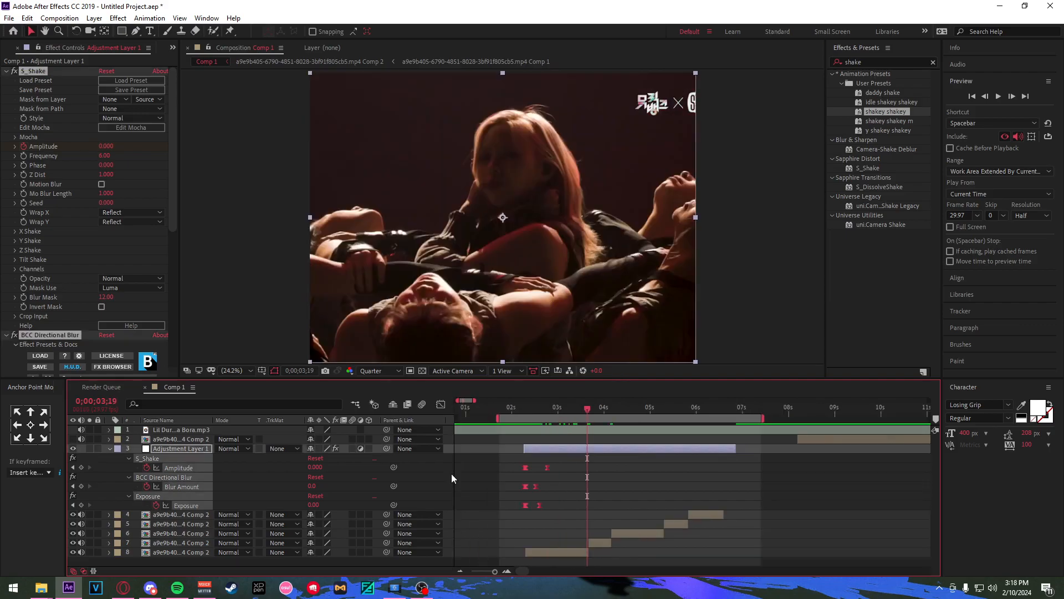
Compare the second segment's start at 0;00;03;20 with the effect keyframes at the adjustment layer's start, 0;00;02;08 to 0;00;02;09.
scroll(575, 489, up, 4)
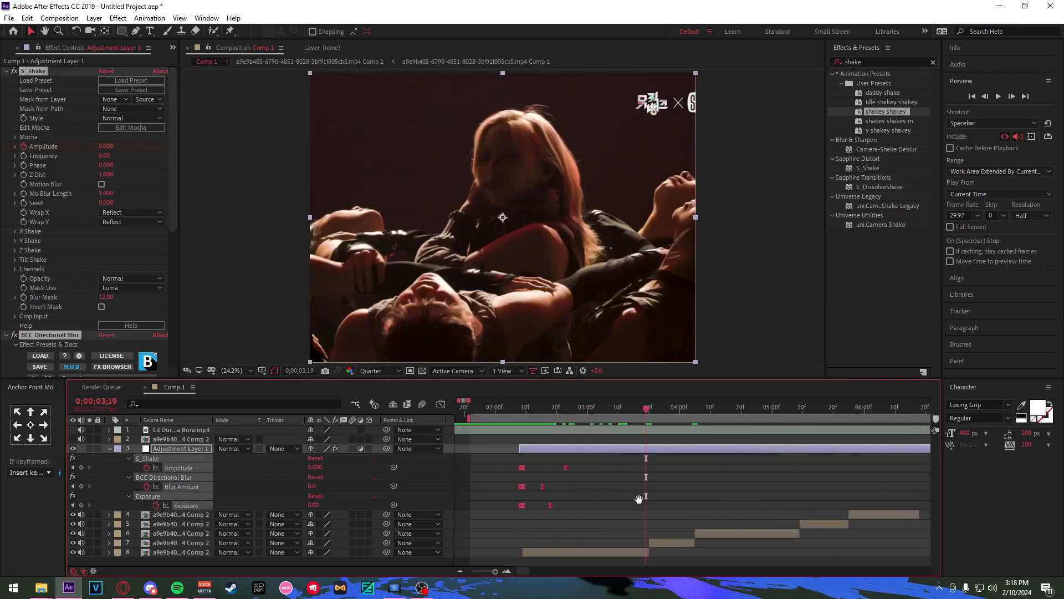
click(553, 415)
drag(553, 416, 675, 450)
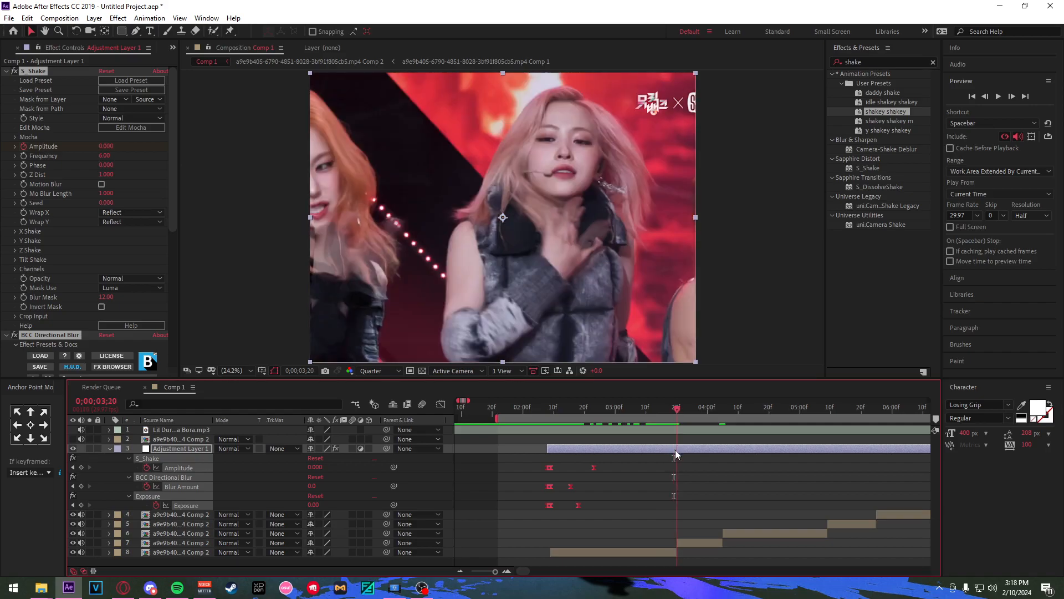
scroll(467, 510, up, 3)
key(space)
drag(733, 532, 558, 516)
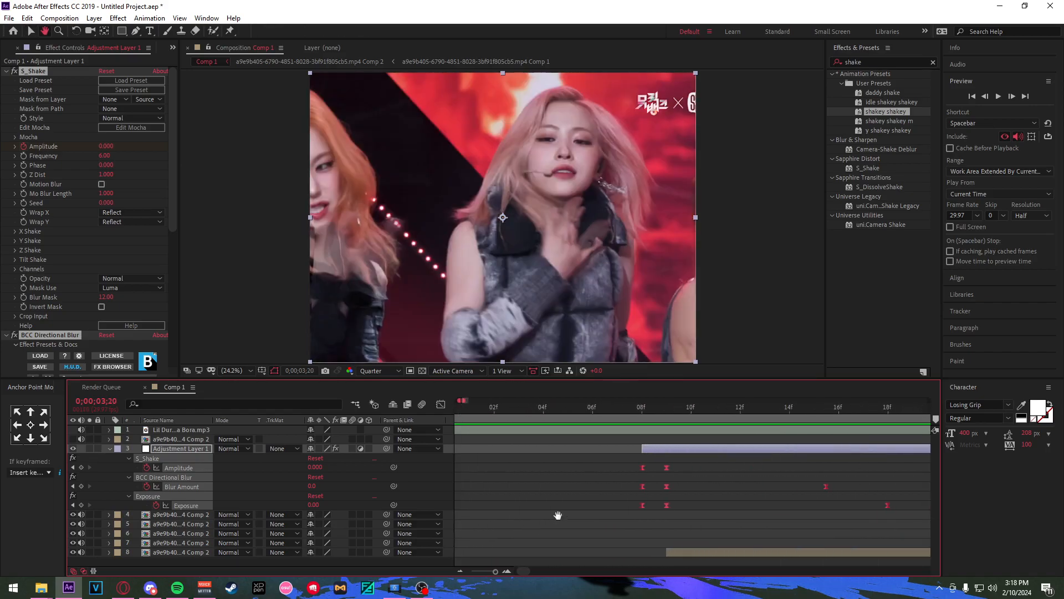
click(764, 517)
click(642, 407)
key(space)
drag(718, 497, 658, 498)
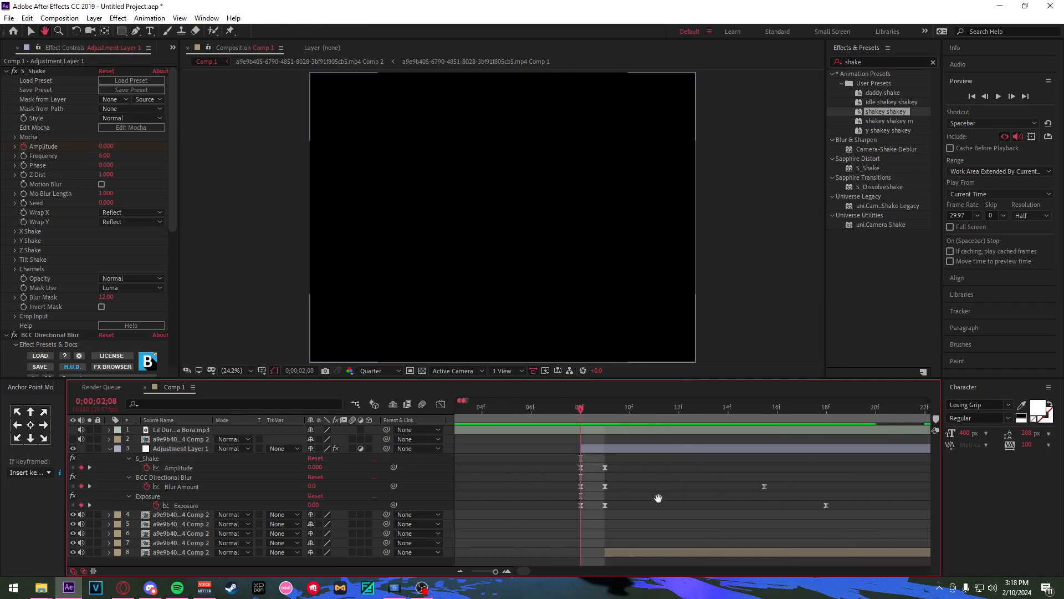
scroll(562, 483, down, 1)
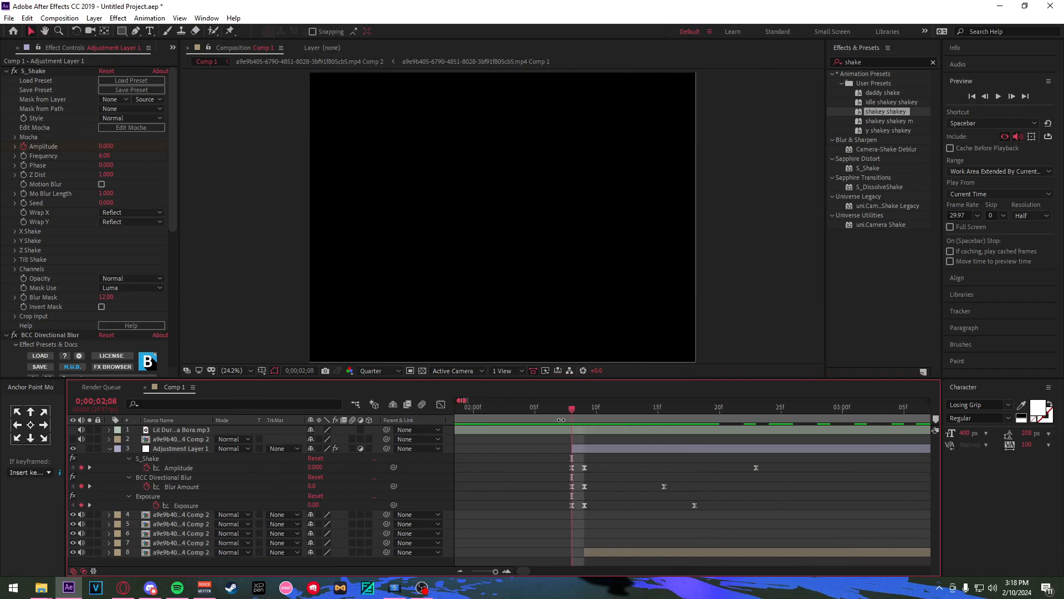
drag(574, 412, 582, 413)
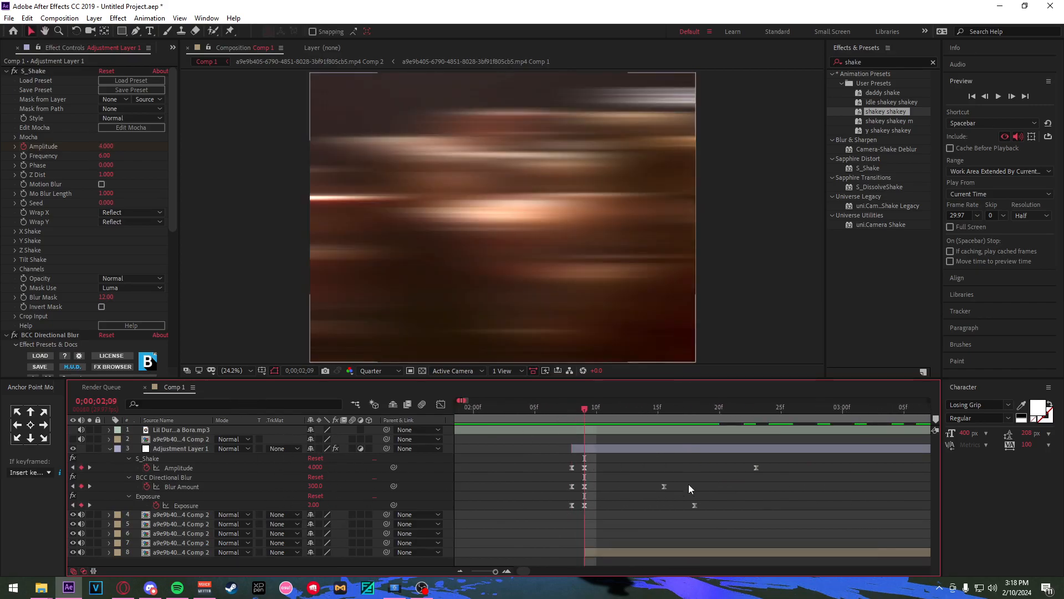
Paste the adjustment layer's shake, blur and exposure keyframes at 0;00;03;19, one frame before the second video segment.
scroll(623, 465, down, 1)
drag(623, 464, 565, 464)
drag(640, 405, 682, 417)
key(Page_Up)
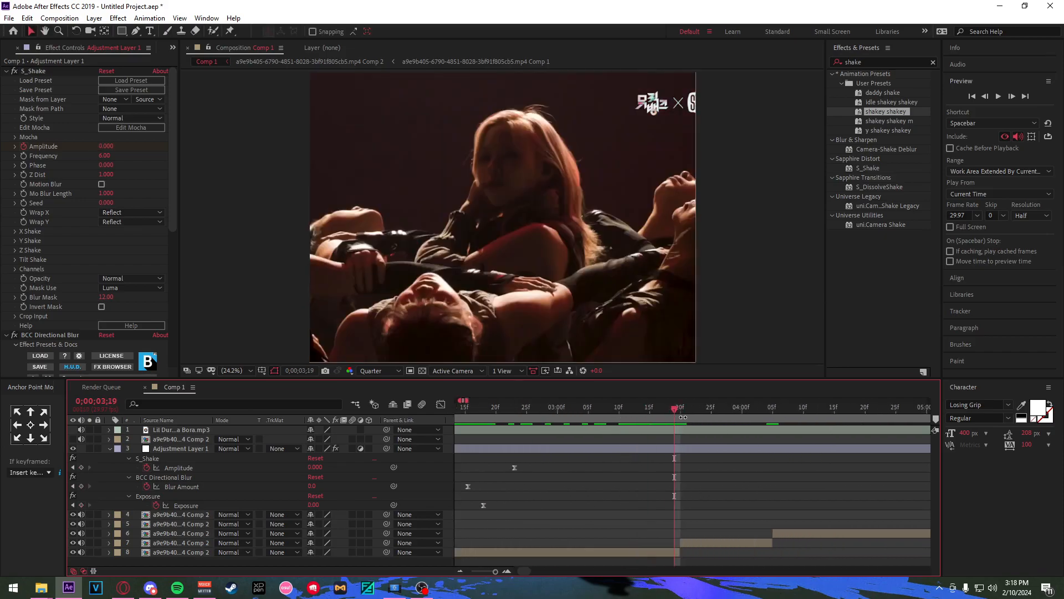
scroll(597, 507, down, 3)
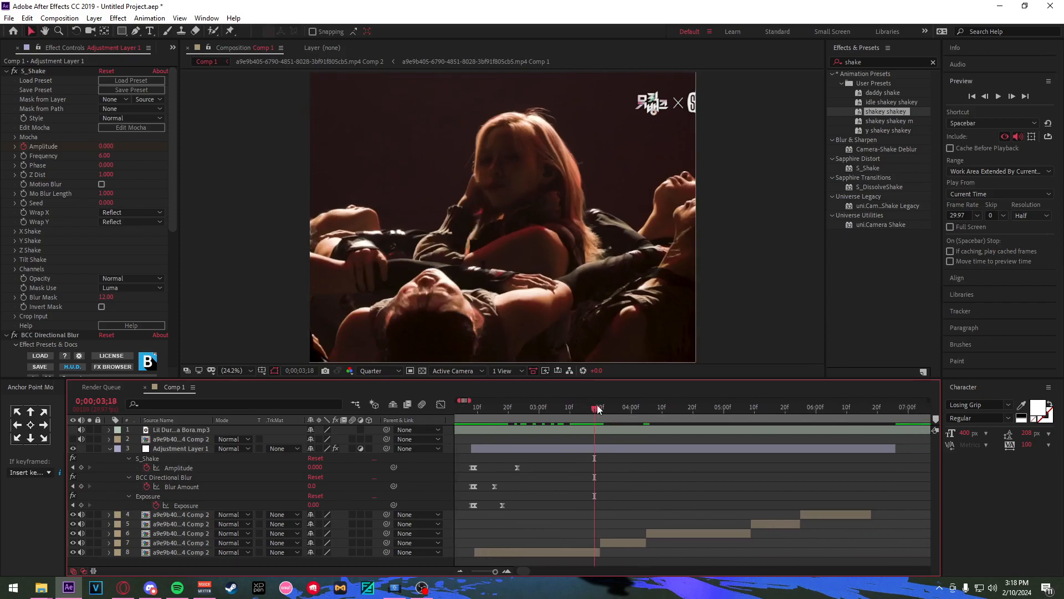
scroll(597, 409, up, 3)
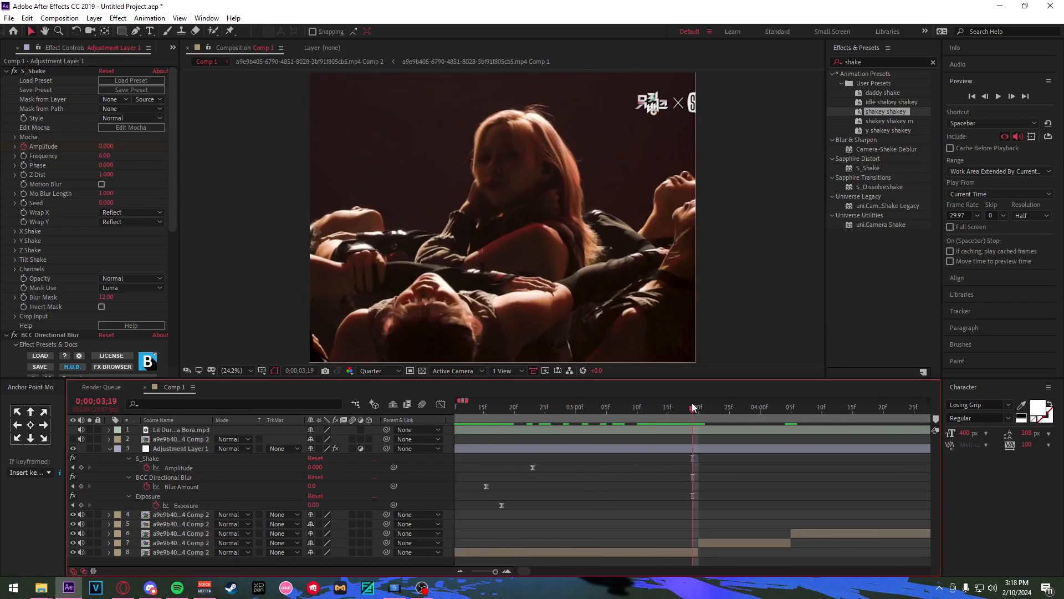
drag(697, 407, 695, 408)
scroll(652, 484, down, 3)
drag(613, 467, 511, 501)
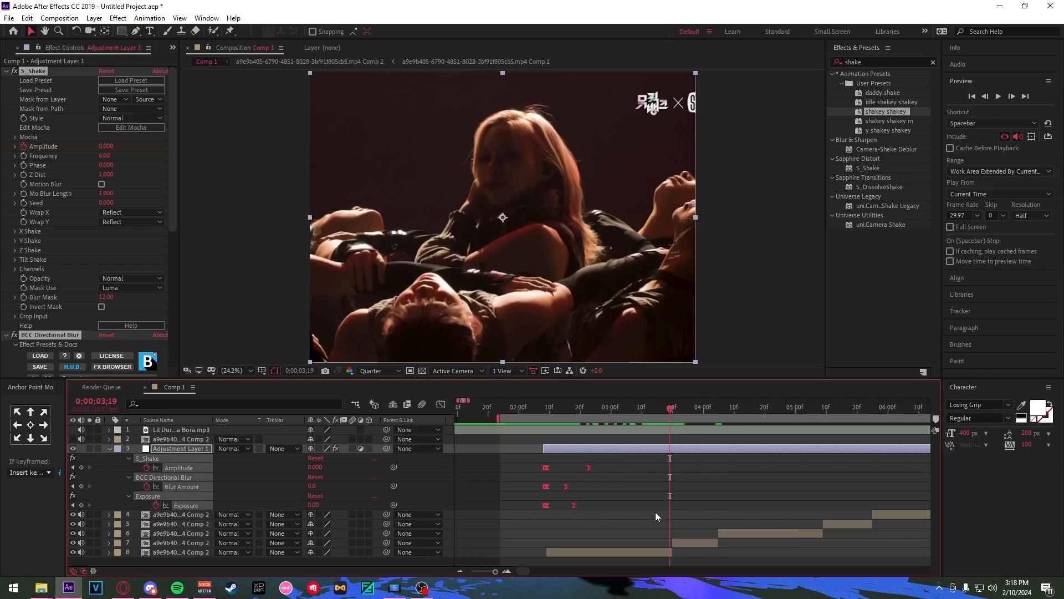
key(ctrl+v)
scroll(701, 525, up, 3)
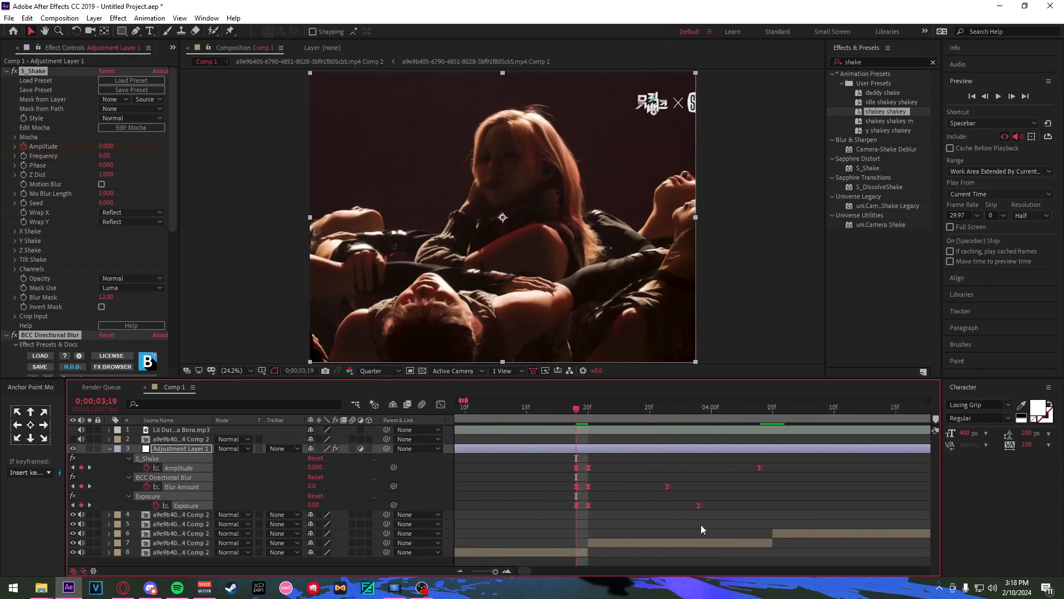
Paste the same effect keyframes on the adjustment layer at 0;00;04;04, one frame before the third video segment.
drag(748, 520, 680, 522)
drag(682, 407, 674, 413)
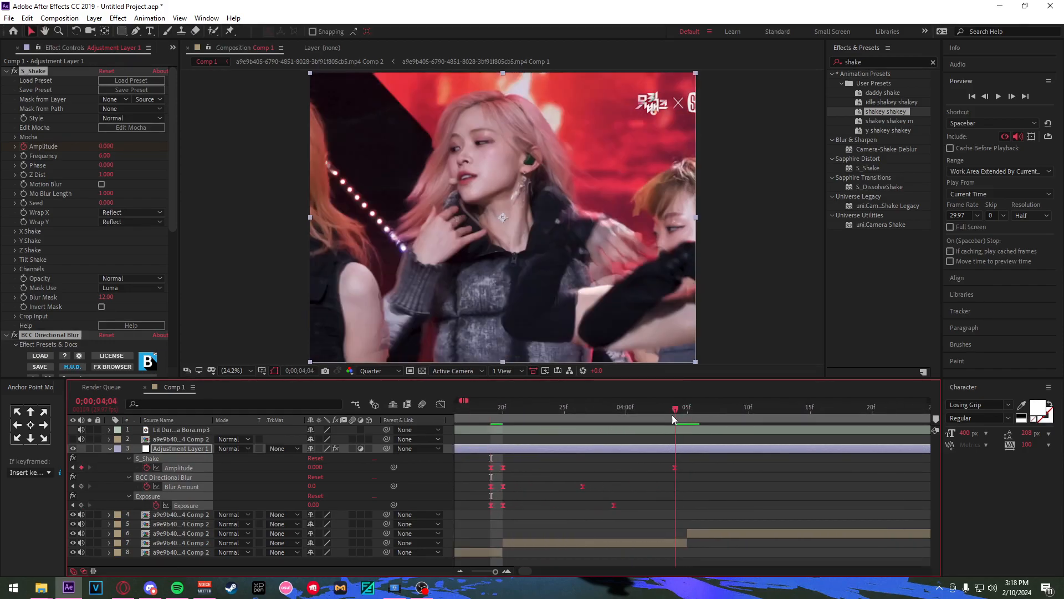
key(ctrl+v)
scroll(706, 488, up, 3)
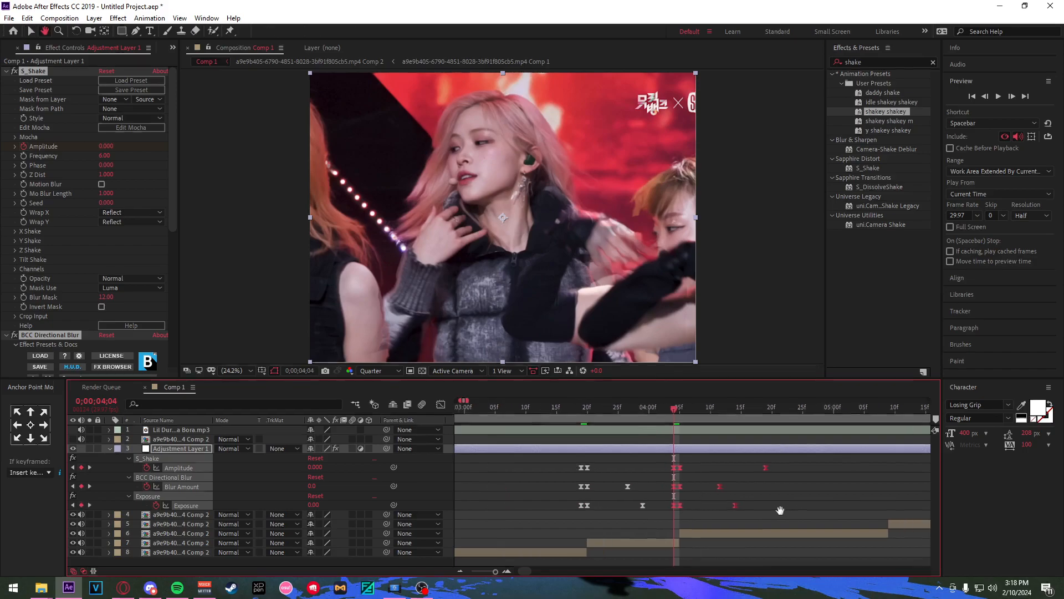
scroll(700, 502, down, 2)
scroll(695, 502, up, 3)
drag(692, 501, 613, 482)
click(662, 462)
Check the pasted keyframes from 0;00;02;07 and delete the adjustment layer.
scroll(662, 461, down, 5)
drag(527, 408, 527, 409)
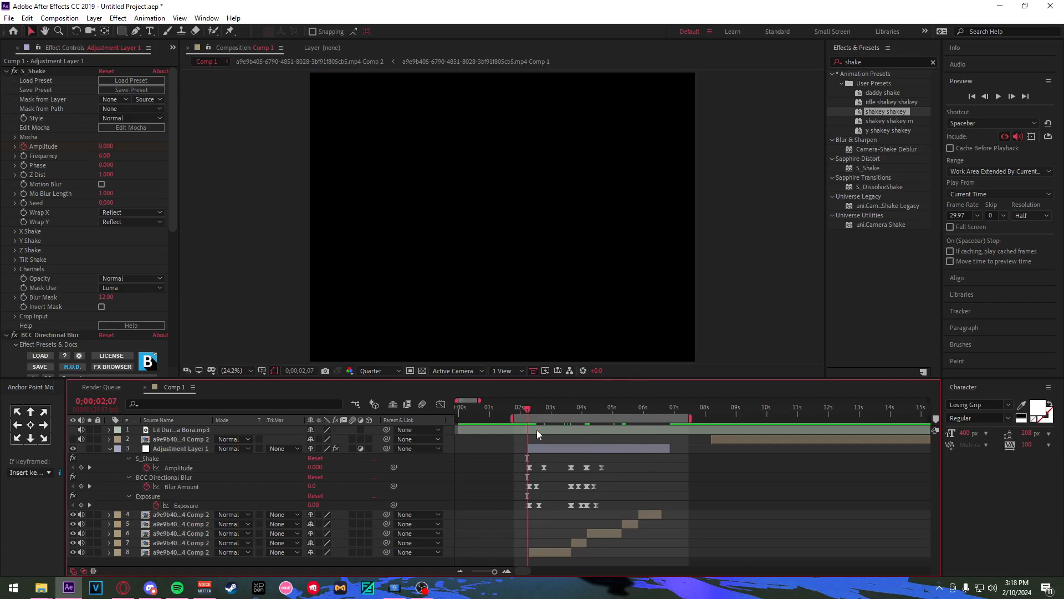
click(533, 410)
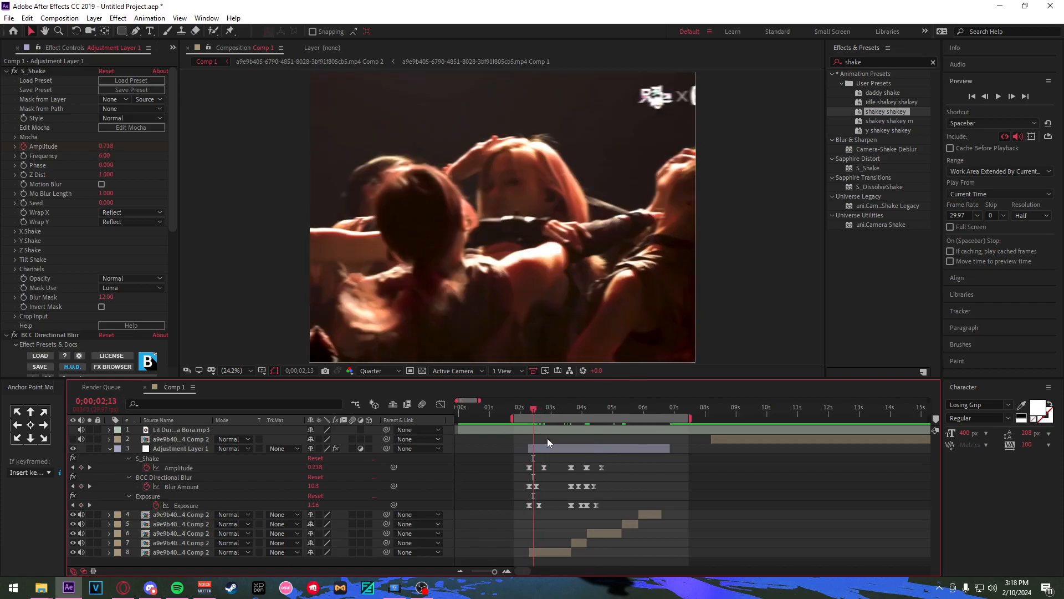
click(543, 446)
key(Delete)
Apply the "shakey shakey" preset to the first video segment at its start, 0;00;02;09.
scroll(551, 409, up, 3)
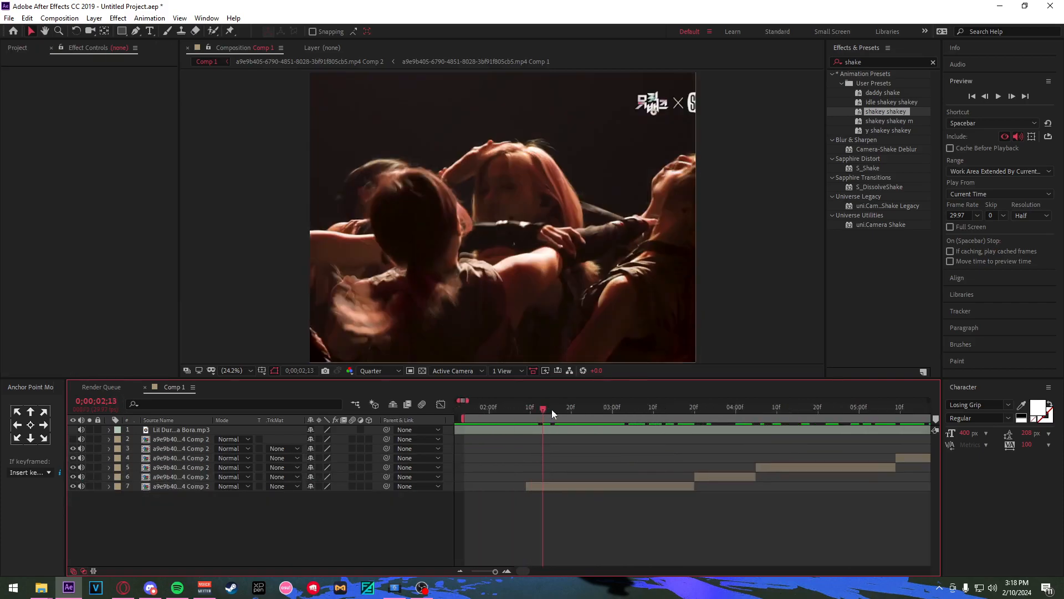
drag(544, 407, 536, 408)
click(554, 487)
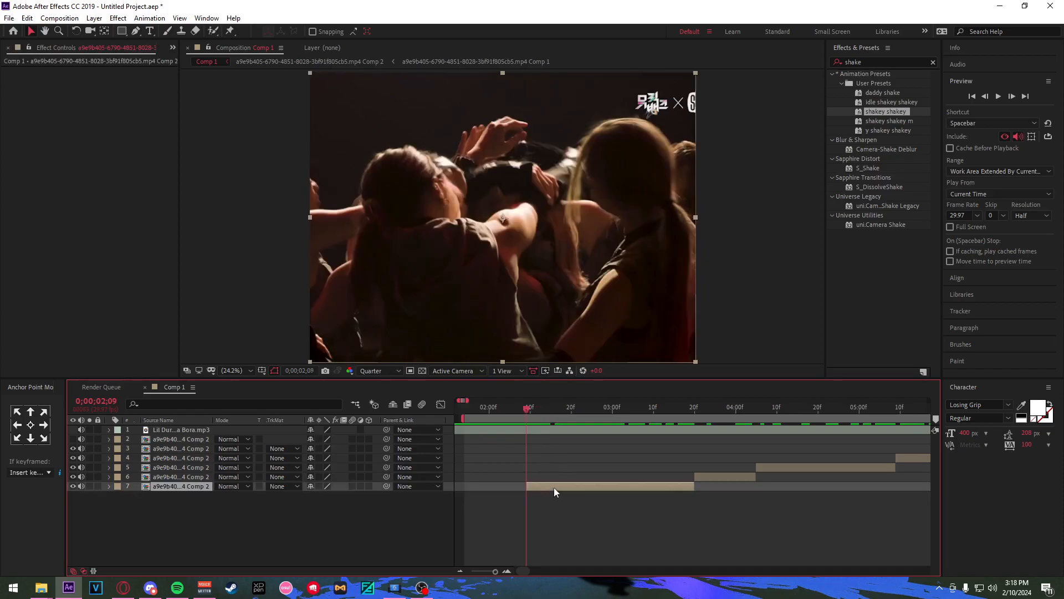
double_click(876, 113)
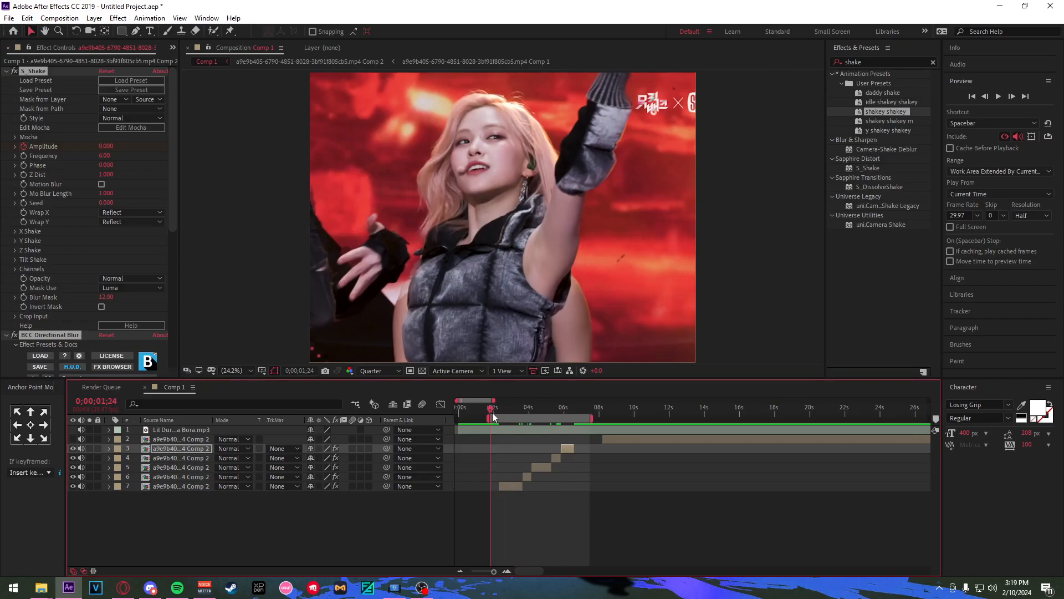
Preview the edit from 0;00;01;24 and reveal the audio waveform of the Bora Bora mp3 layer.
key(space)
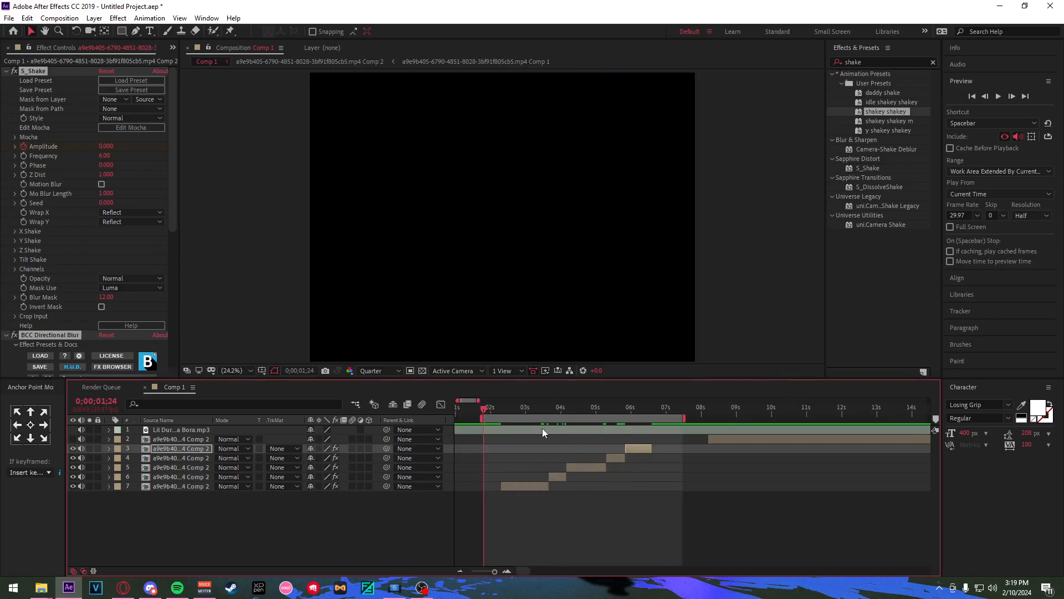
key(equal)
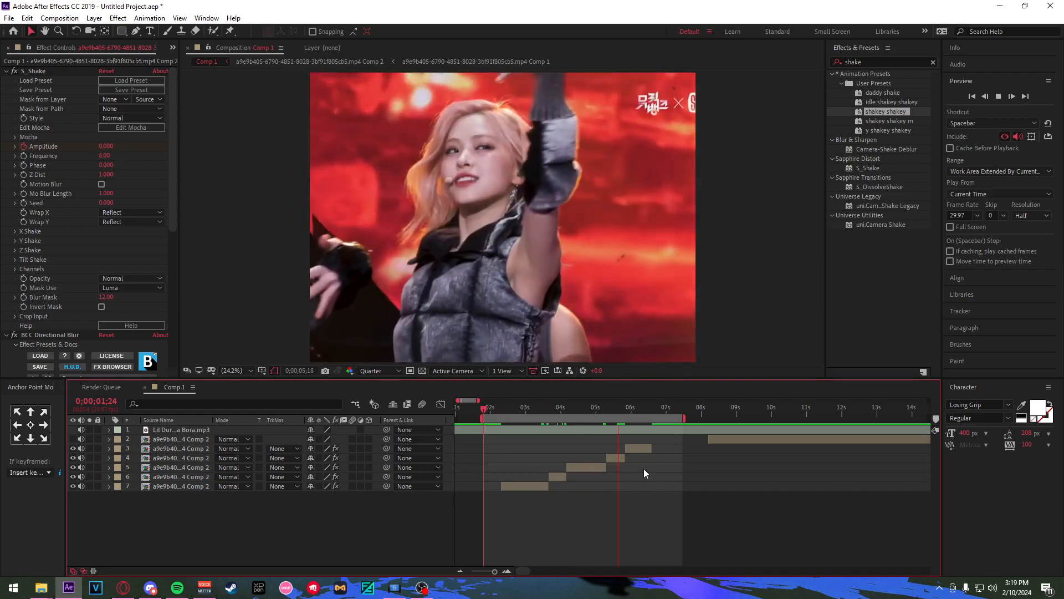
click(516, 409)
click(515, 431)
key(l)
key(l)
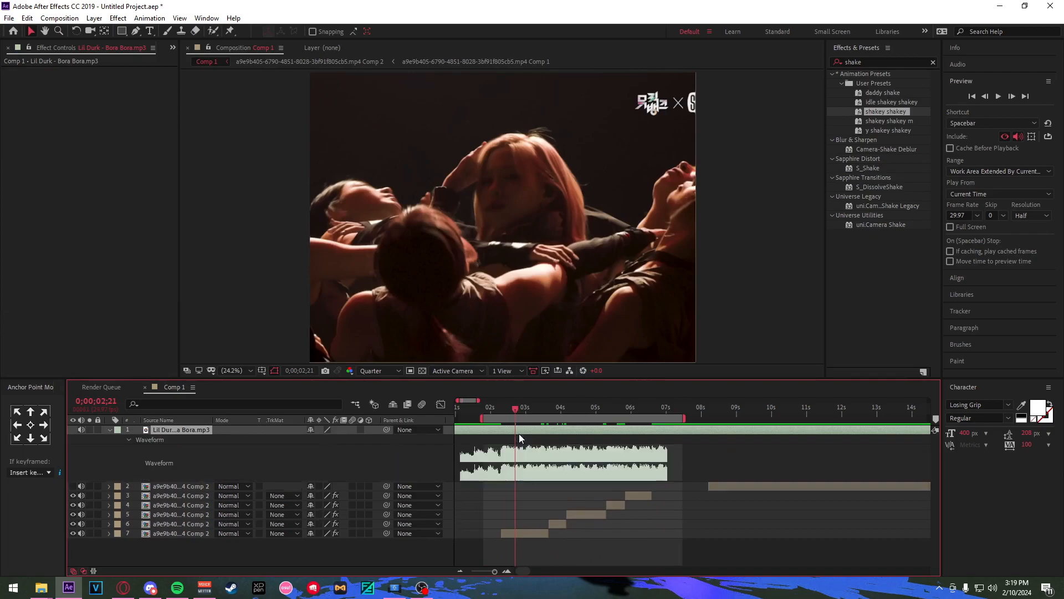
Play the music over the first video segment to locate the beat between its start and the second segment.
scroll(519, 434, up, 3)
click(552, 409)
key(space)
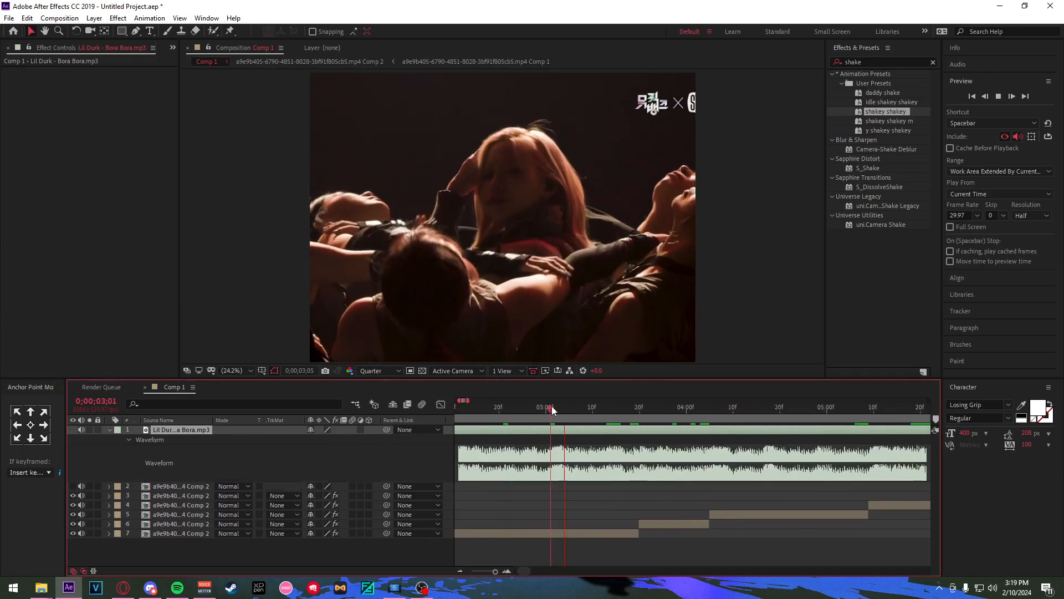
click(476, 409)
scroll(546, 510, down, 1)
drag(546, 511, 600, 504)
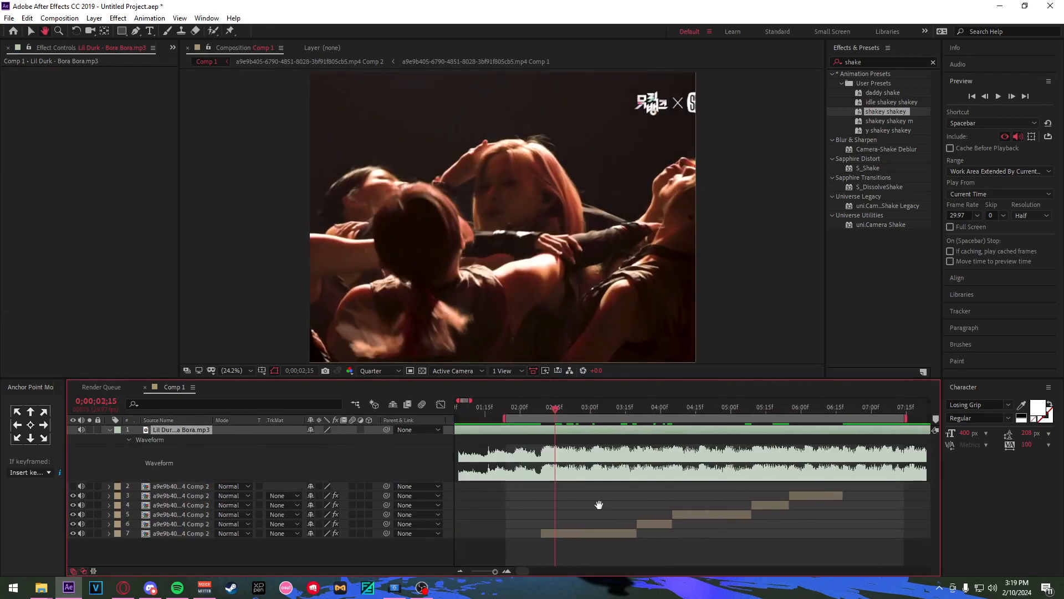
click(553, 408)
key(space)
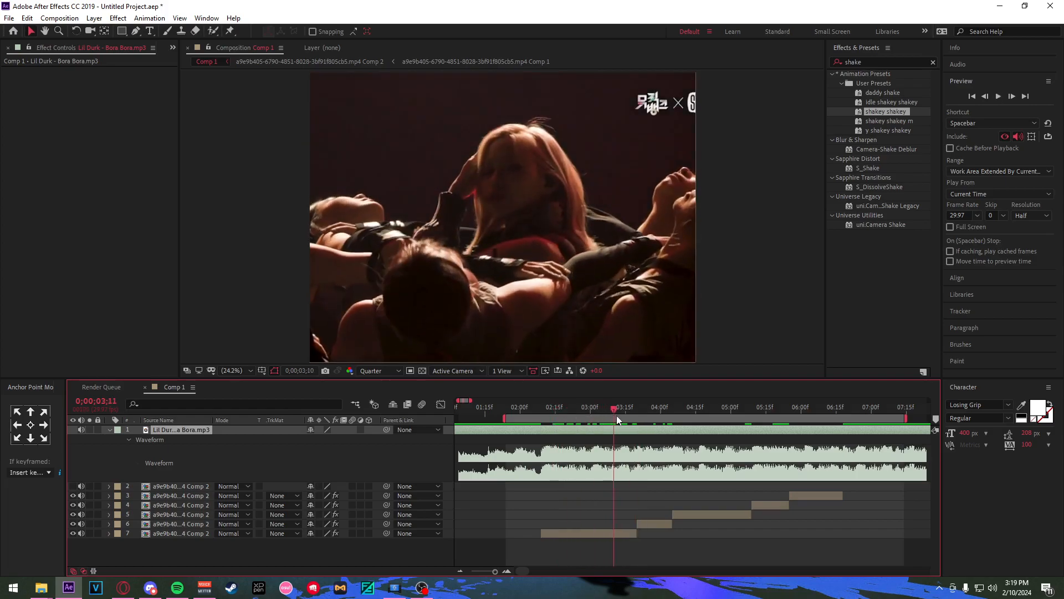
Split the first video segment on the beat at 0;00;03;12.
click(619, 417)
scroll(623, 476, up, 1)
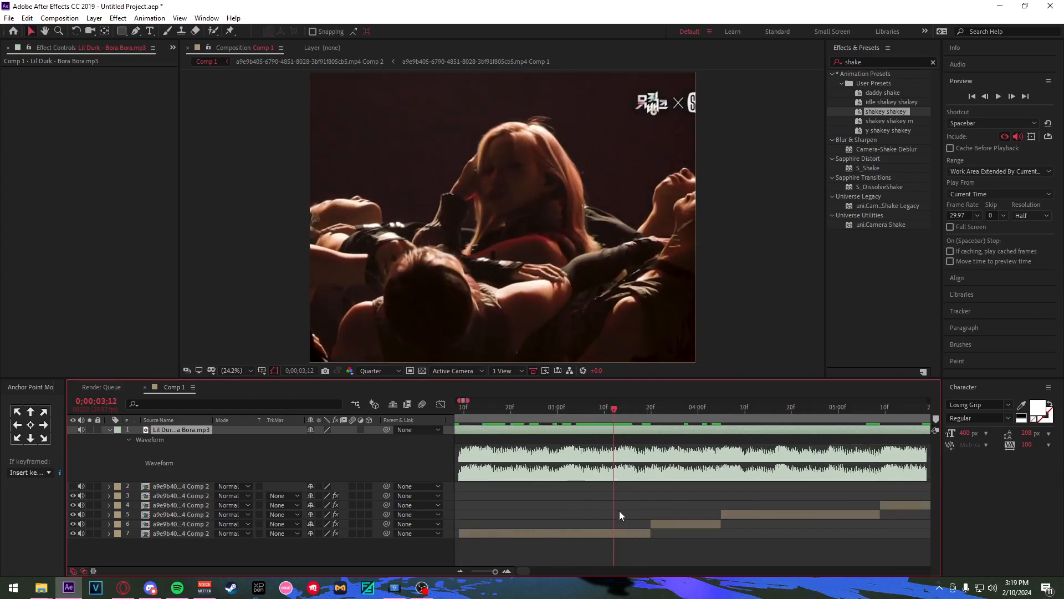
scroll(617, 497, down, 2)
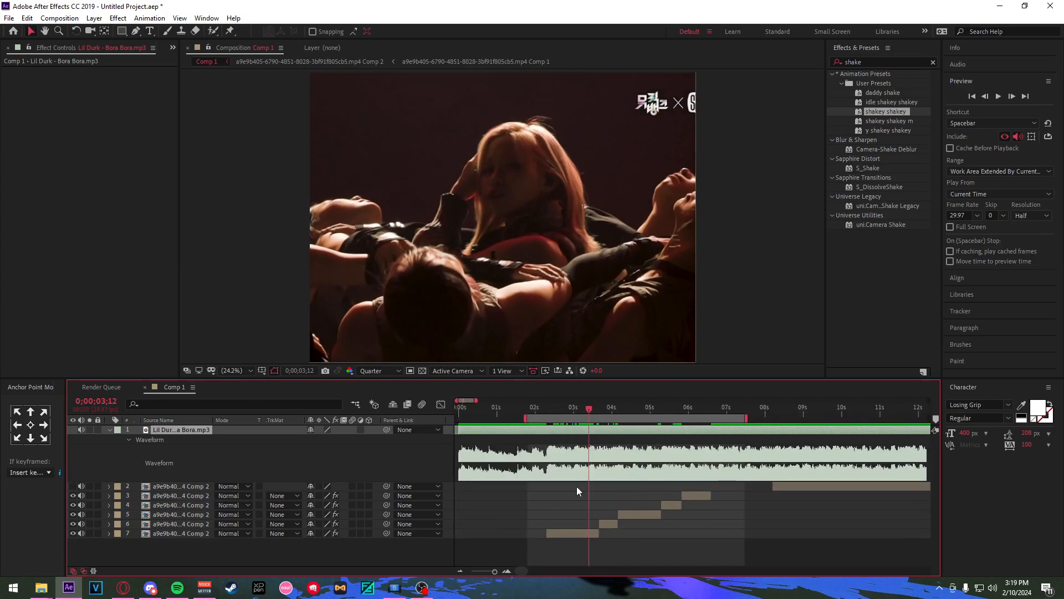
scroll(573, 493, up, 1)
click(610, 534)
key(ctrl+shift+d)
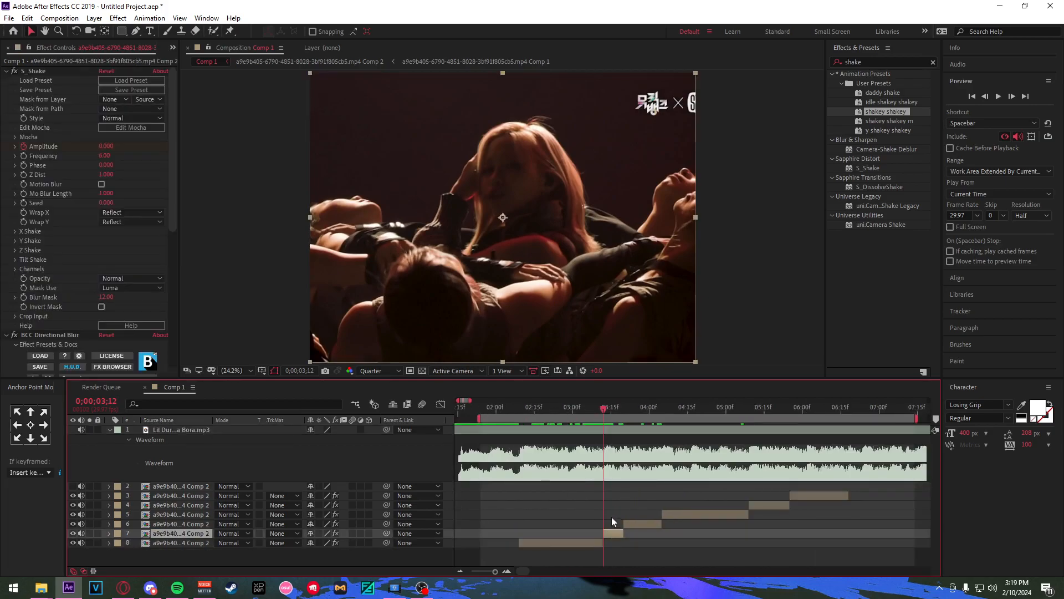
Set the scale of the short split-off part starting at 0;00;03;12 to 125%.
key(s)
scroll(627, 511, up, 1)
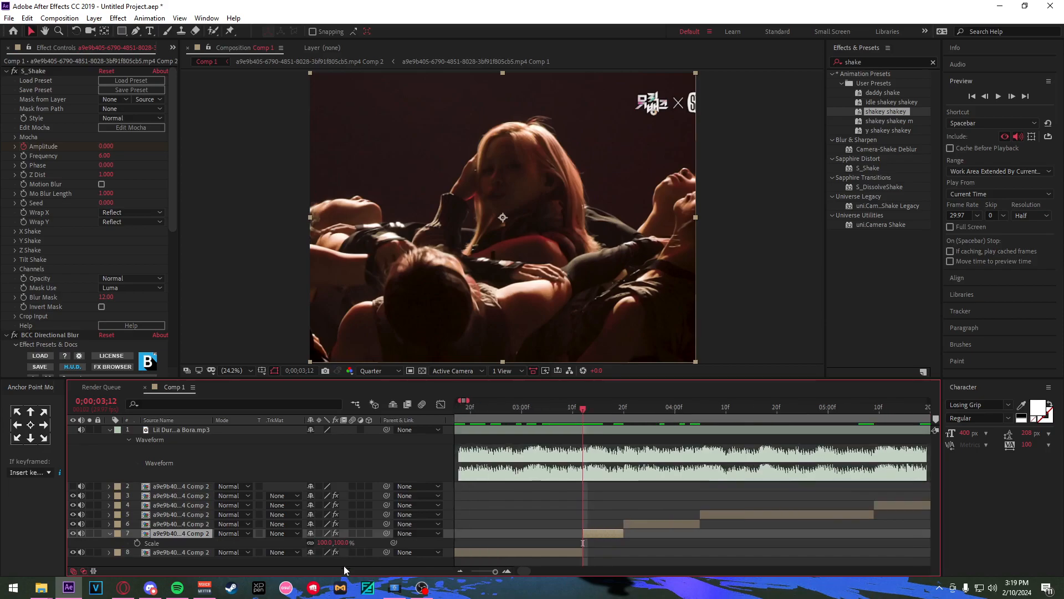
click(324, 542)
text(125)
click(571, 498)
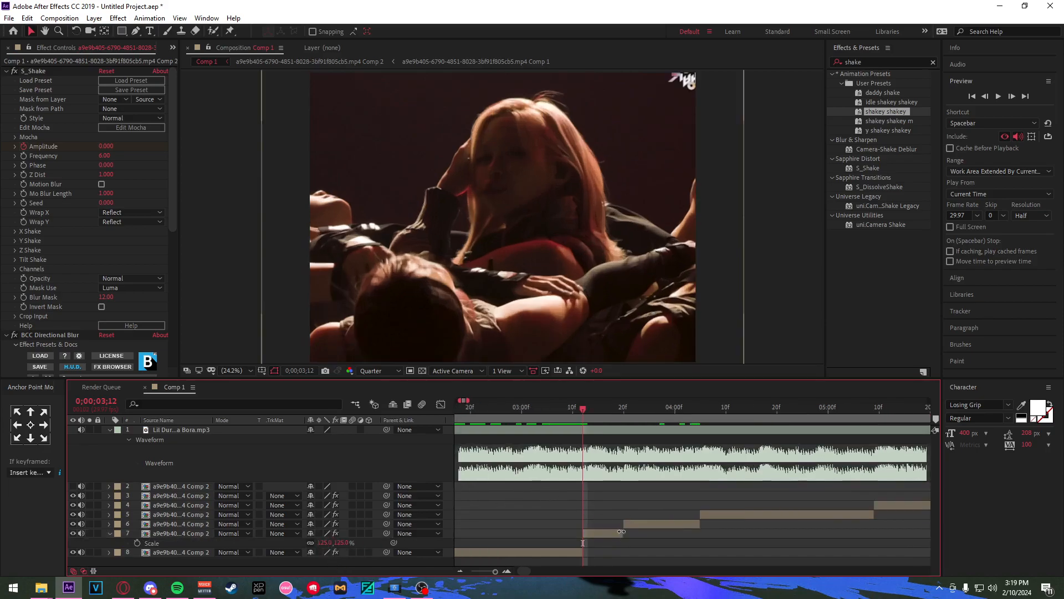
scroll(606, 523, up, 2)
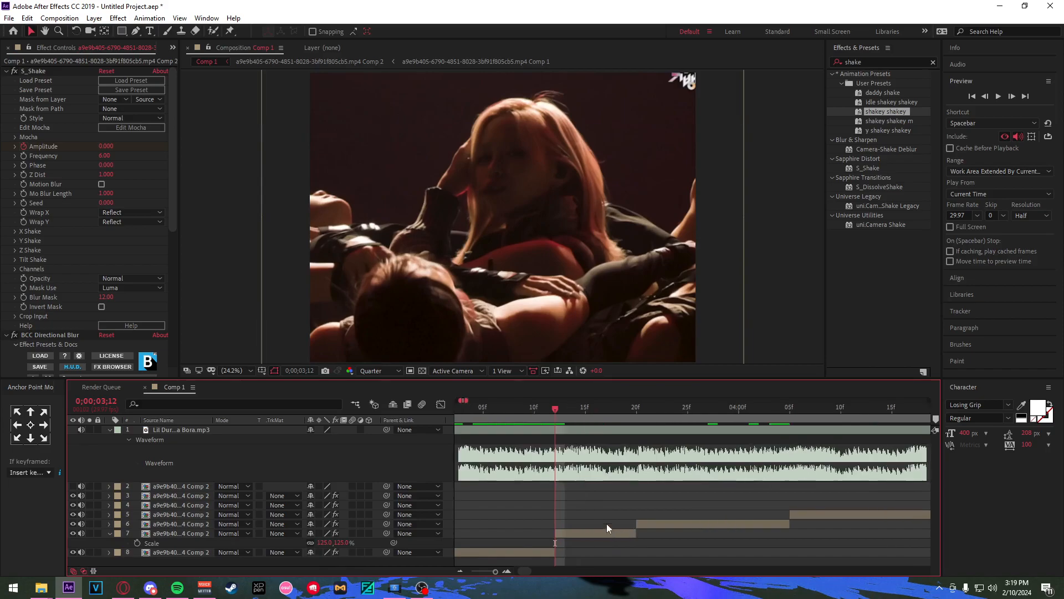
Move the split-off part's S_Shake, BCC Directional Blur and Exposure keyframes to its first frame at 0;00;03;12.
click(567, 532)
scroll(565, 516, down, 2)
key(u)
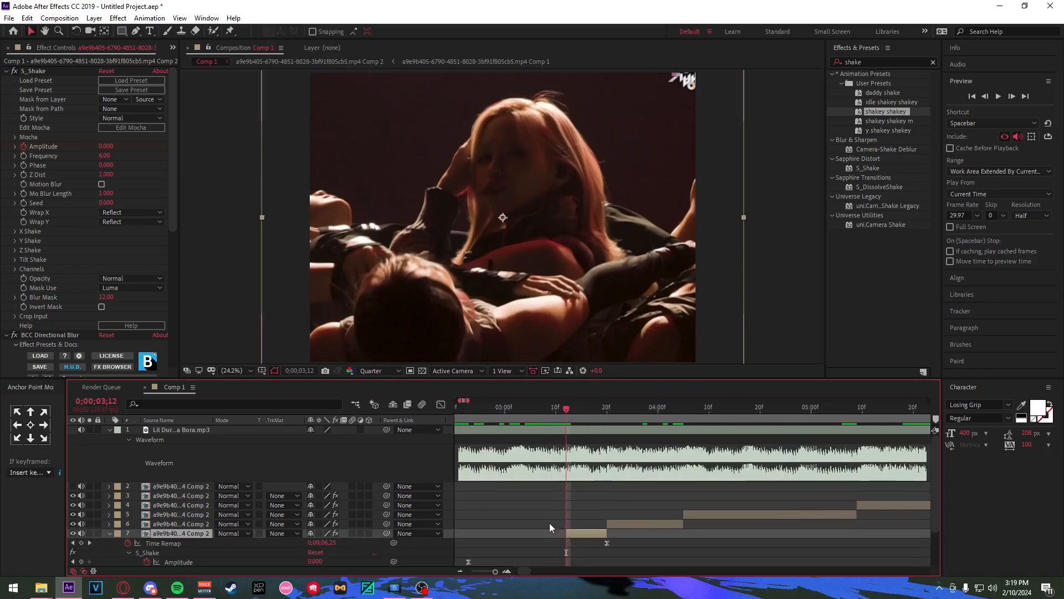
scroll(535, 517, down, 3)
scroll(520, 511, up, 1)
drag(569, 510, 726, 508)
scroll(616, 510, down, 2)
drag(594, 511, 547, 549)
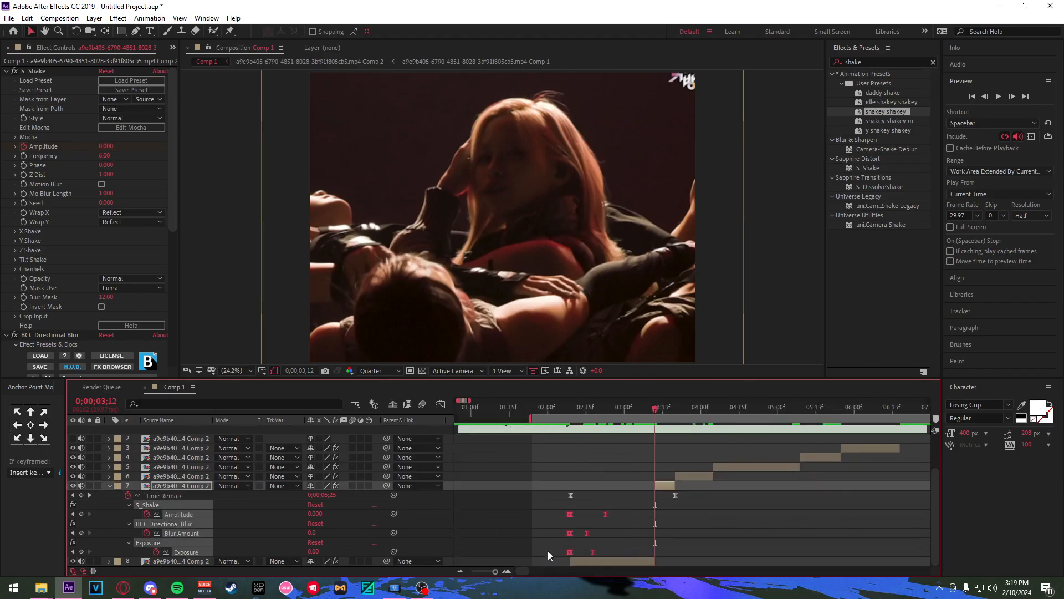
scroll(560, 524, up, 2)
drag(558, 514, 711, 529)
scroll(768, 529, down, 2)
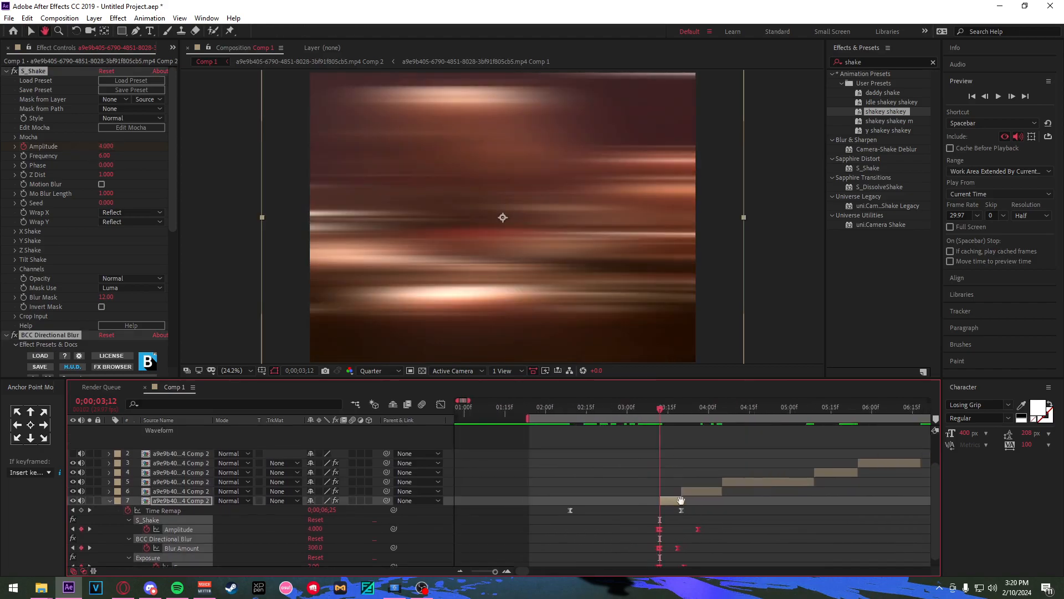
Add a 125% Scale keyframe to the split-off part at its start, 0;00;03;12.
drag(663, 411, 675, 417)
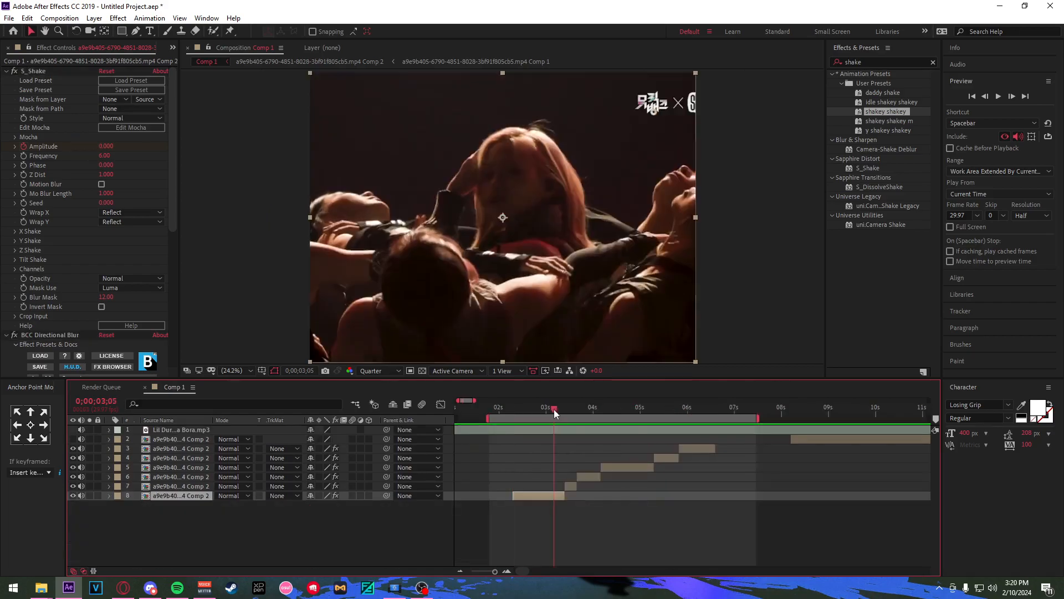
mouse_move(555, 411)
mouse_down()
mouse_move(566, 427)
mouse_move(548, 415)
mouse_move(561, 427)
mouse_move(537, 448)
mouse_up()
scroll(569, 427, up, 2)
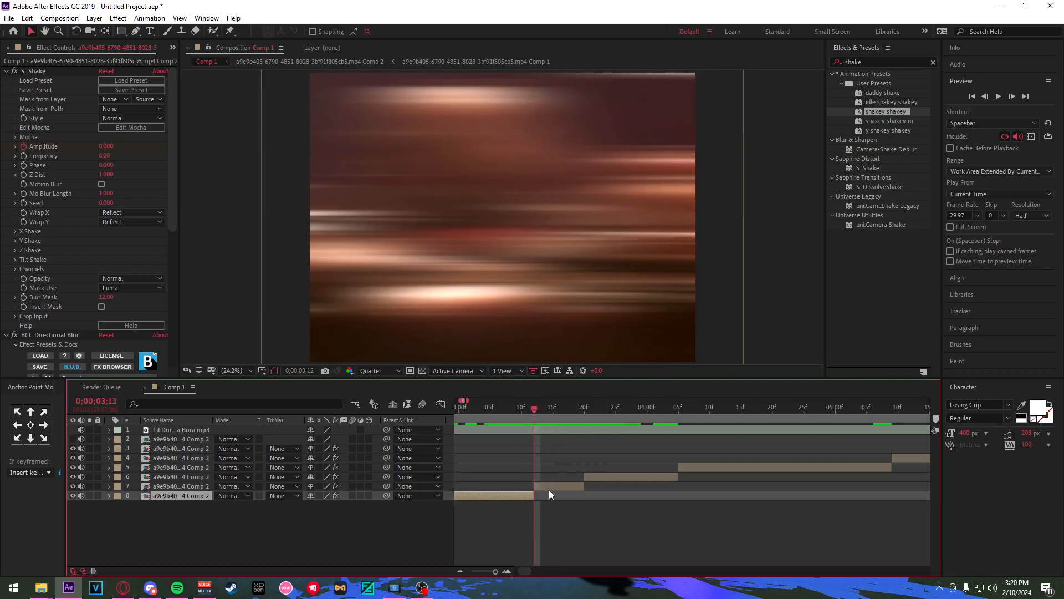
click(548, 488)
key(s)
click(137, 495)
key(equal)
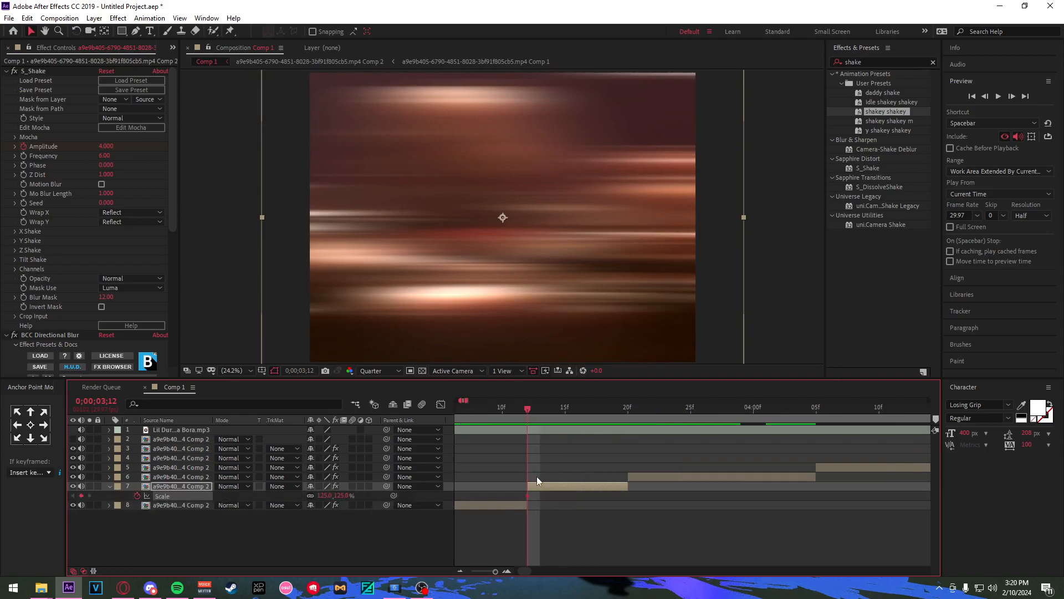
Set the split-off part's scale to 200% at its end, 0;00;03;20.
drag(553, 405, 629, 428)
drag(325, 495, 407, 507)
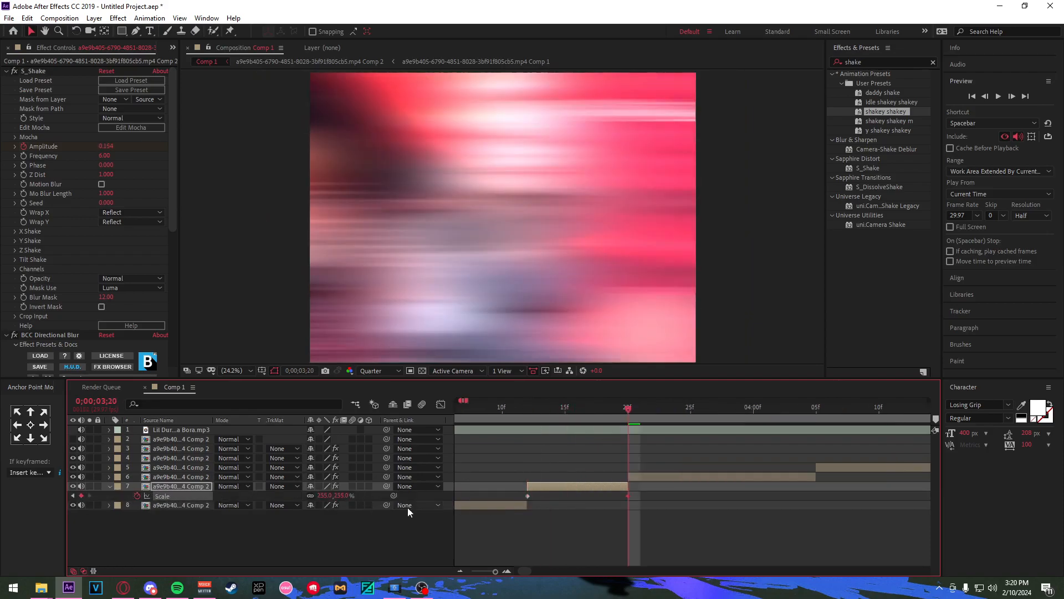
click(324, 495)
text(200)
key(Return)
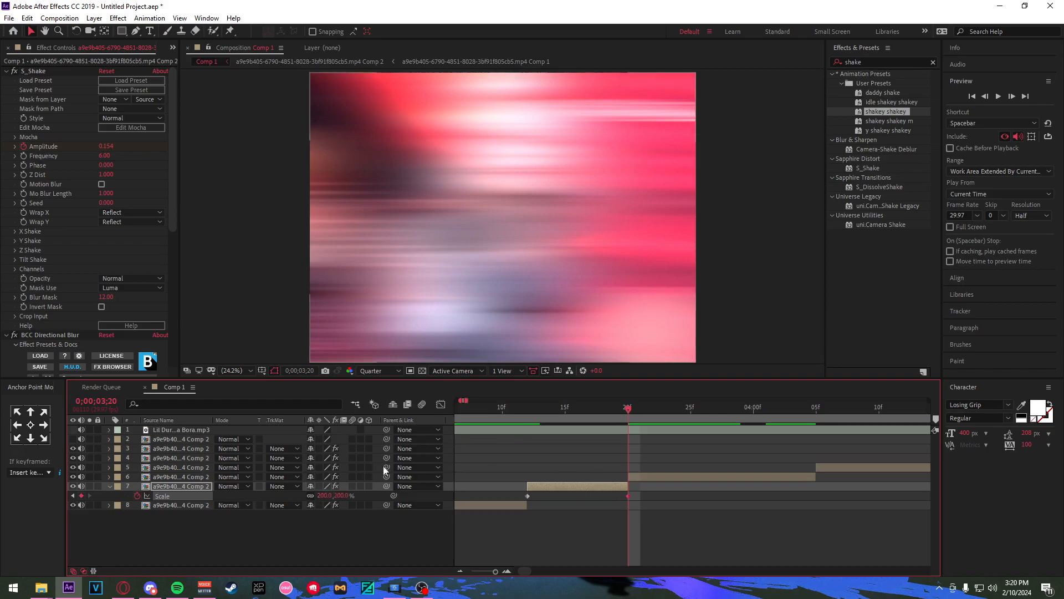
Easy-ease the split-off part's Scale keyframes and shape the value graph to start flat and rise steeply at the end.
click(165, 497)
key(F9)
click(495, 487)
click(528, 541)
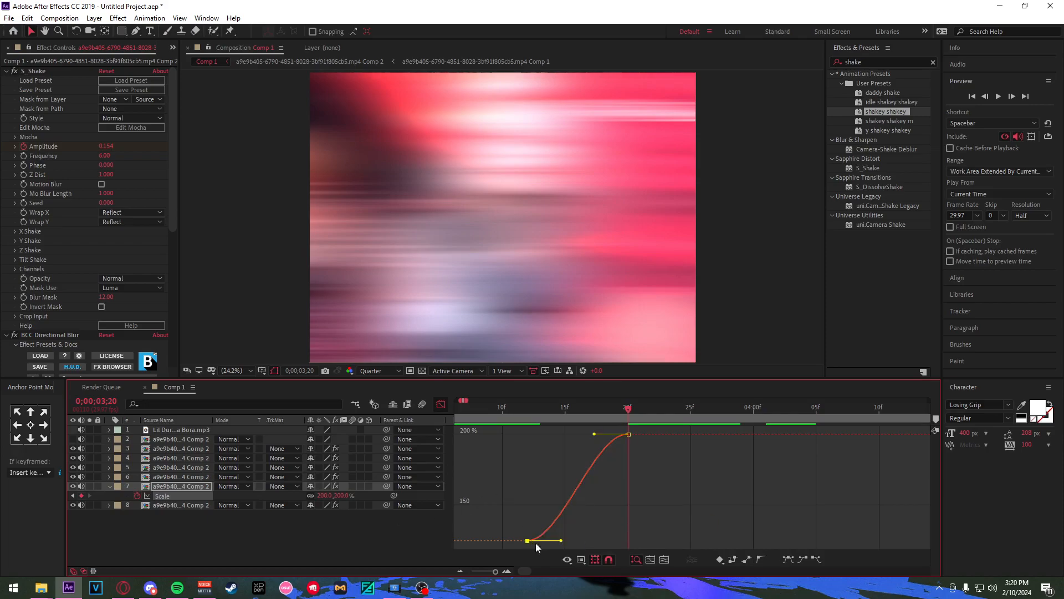
drag(561, 541, 618, 539)
drag(595, 434, 642, 538)
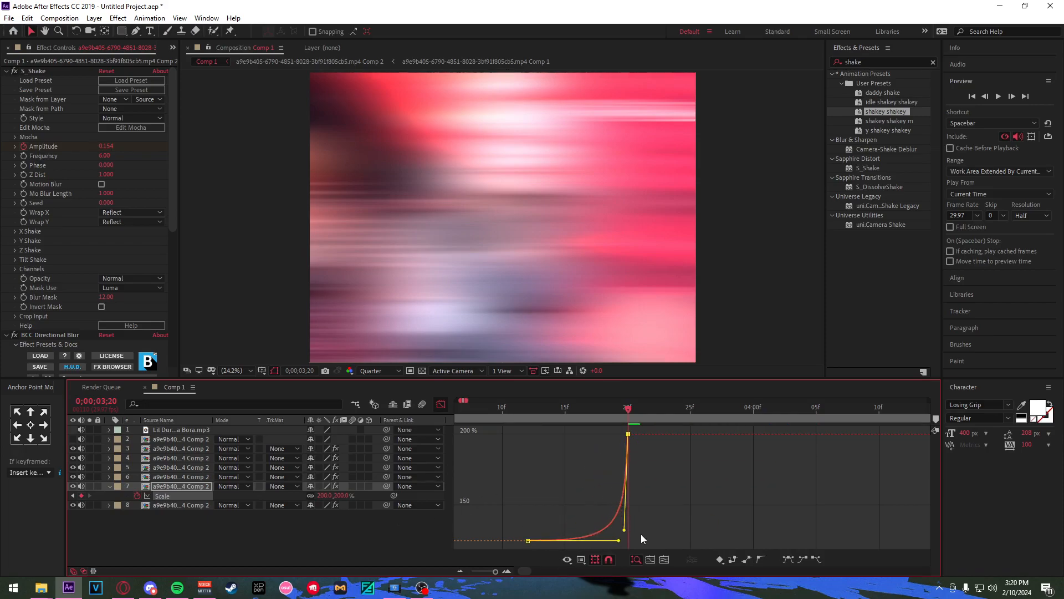
click(442, 405)
drag(590, 409, 497, 413)
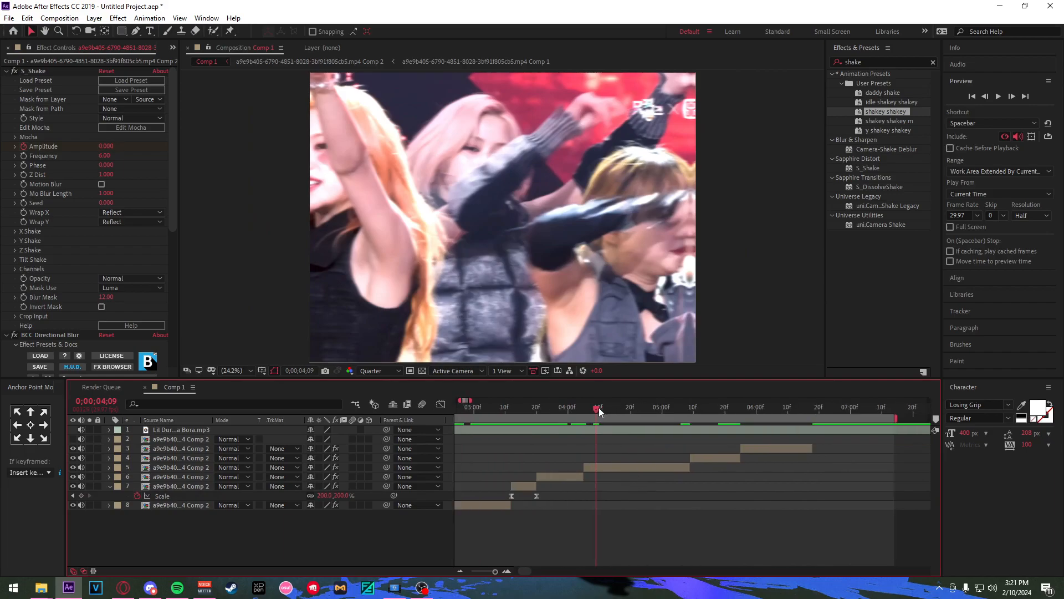
Add a 100% Scale keyframe at 0;00;04;05 on the segment starting there and go to its middle at 0;00;04;22.
drag(599, 409, 552, 467)
scroll(581, 442, down, 1)
scroll(615, 468, right, 1)
click(557, 409)
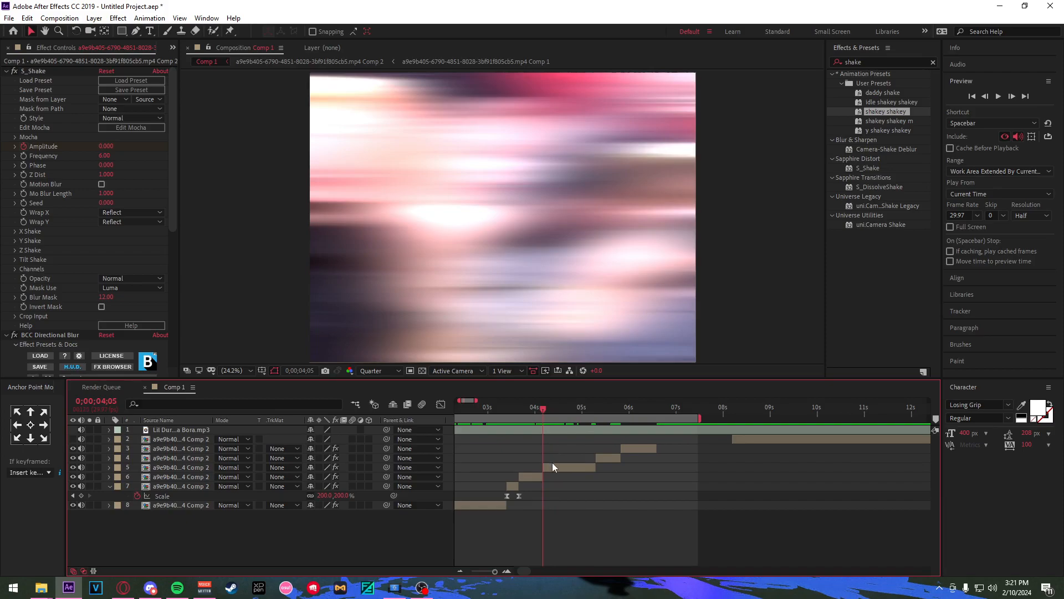
click(552, 467)
key(s)
click(137, 477)
scroll(521, 506, up, 1)
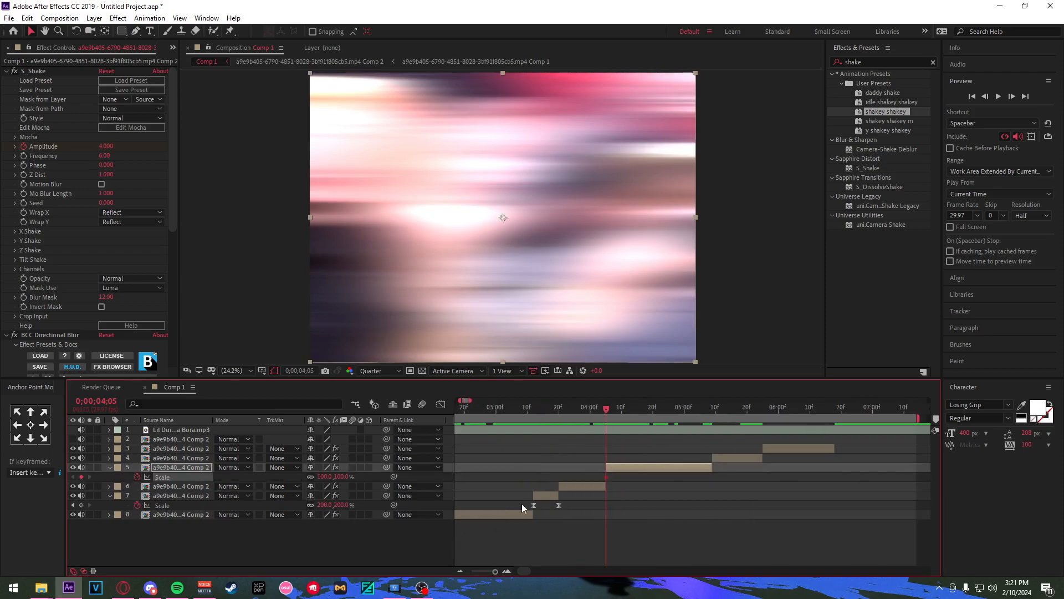
scroll(603, 464, down, 2)
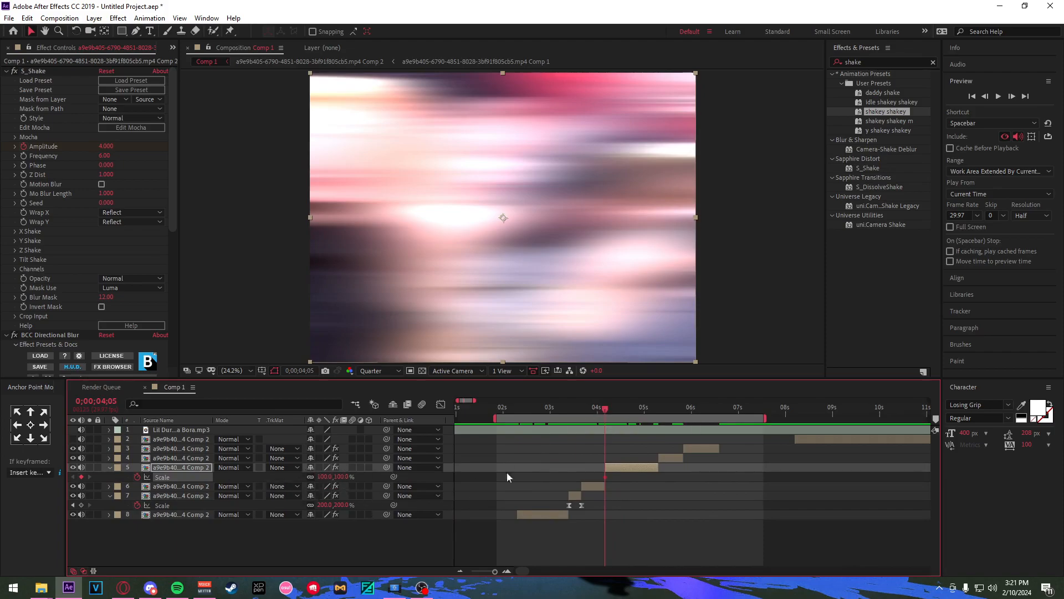
scroll(631, 442, up, 2)
click(633, 407)
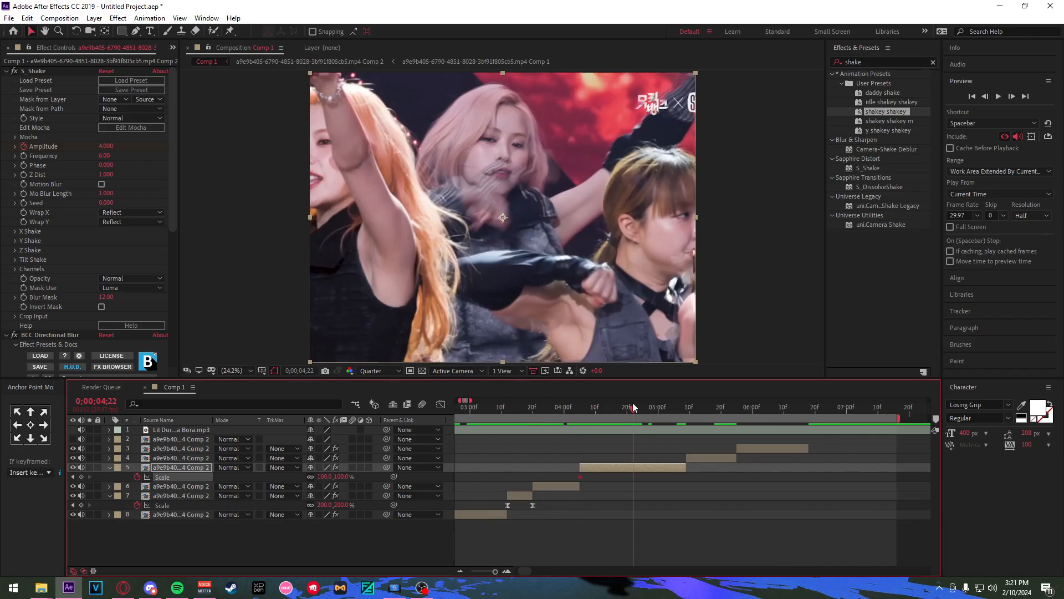
drag(336, 476, 386, 481)
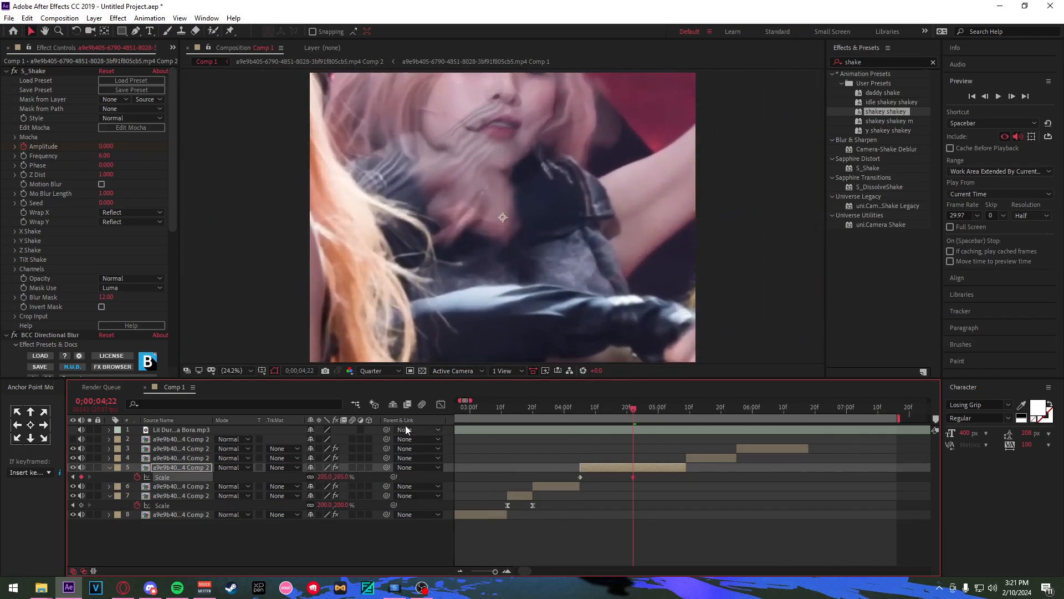
drag(310, 482, 317, 482)
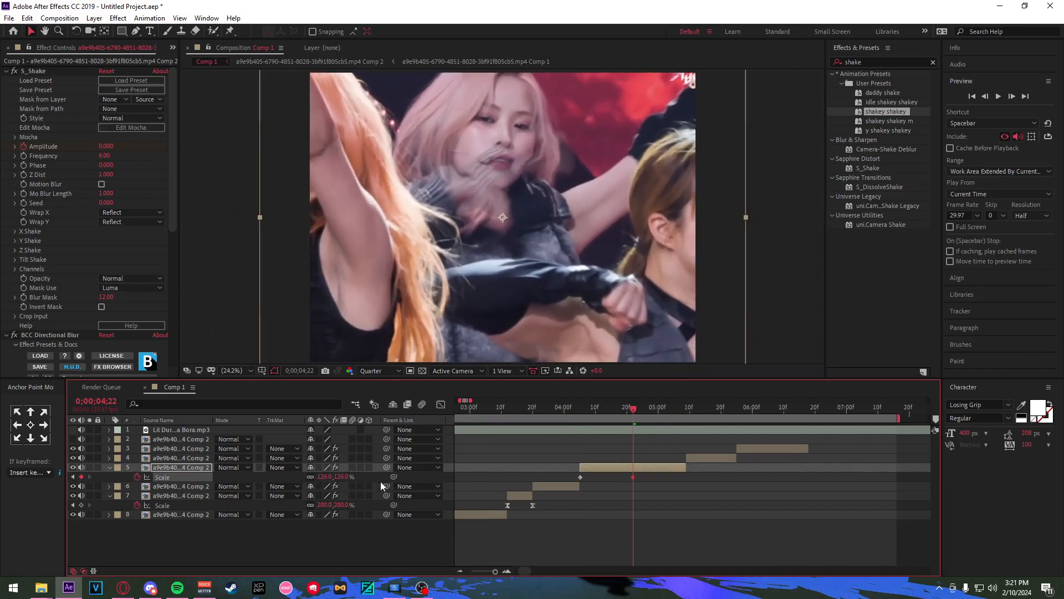
key(ctrl+z)
key(ctrl+z)
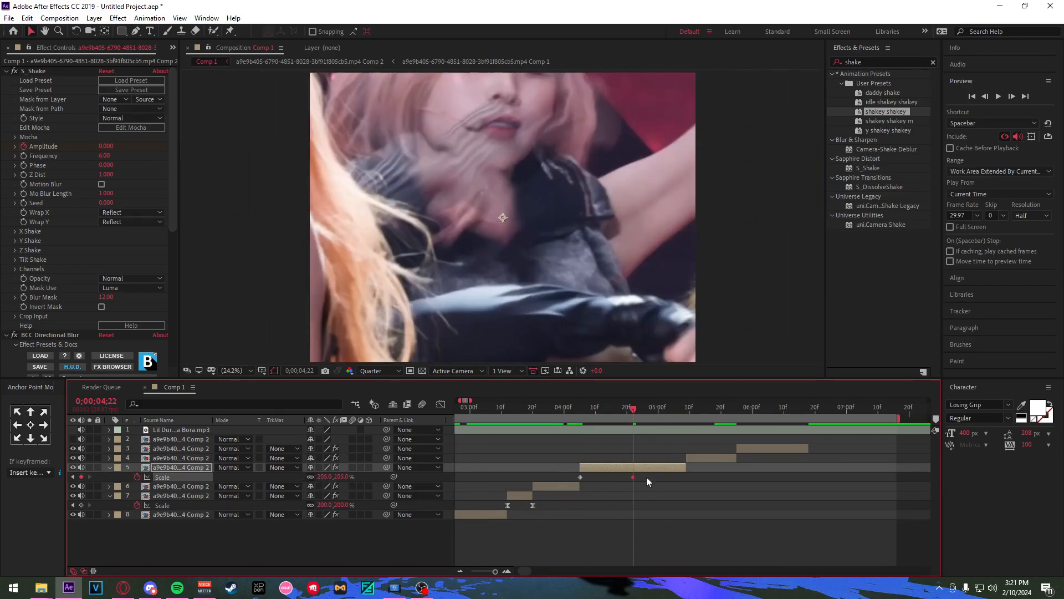
key(Delete)
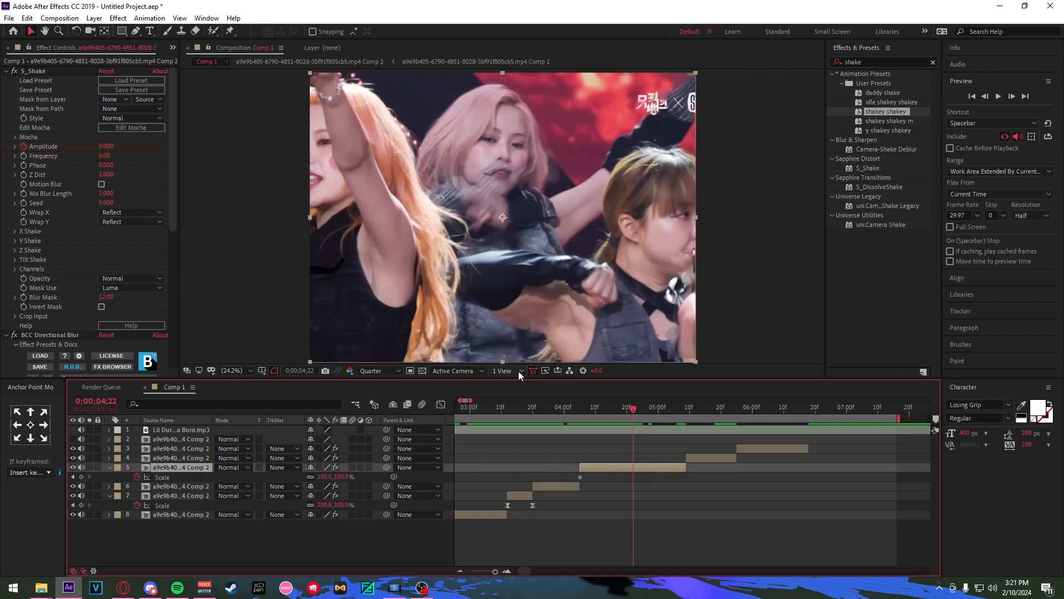
Move the segment's anchor point up to the middle dancer's hair and set its scale to 176% at 0;00;04;22.
key(y)
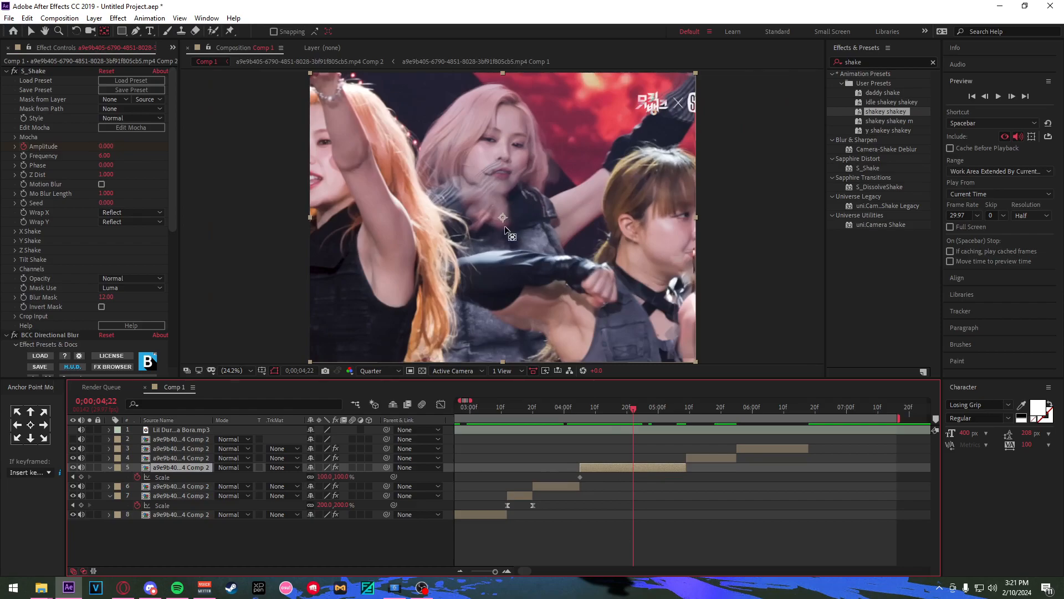
drag(501, 217, 502, 208)
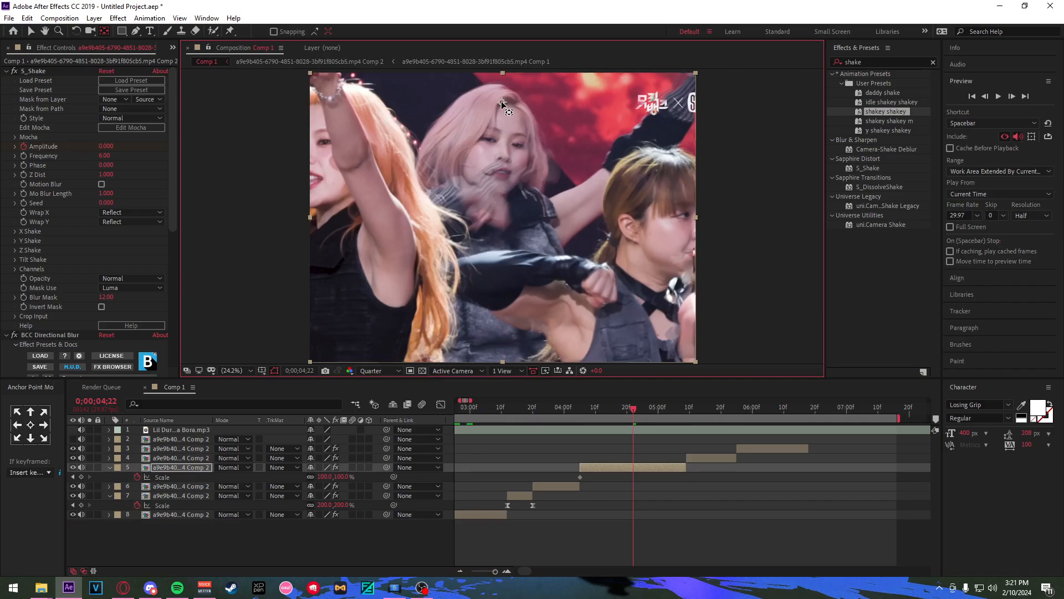
drag(325, 476, 368, 475)
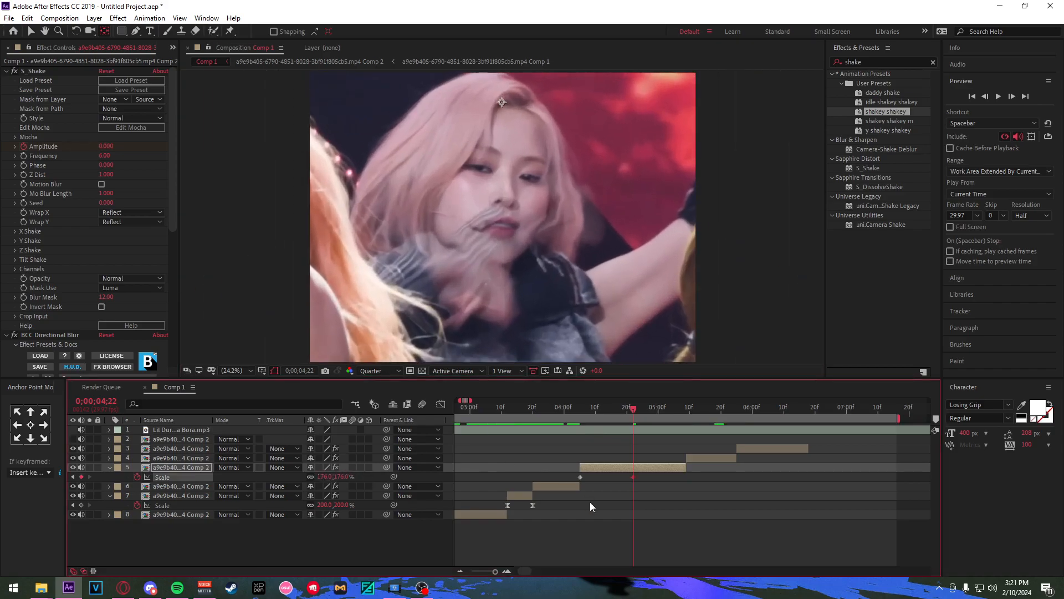
Reset the segment's scale to 100% at 0;00;05;09 and apply Easy Ease to its three Scale keyframes.
drag(660, 417, 685, 416)
right_click(161, 475)
click(189, 415)
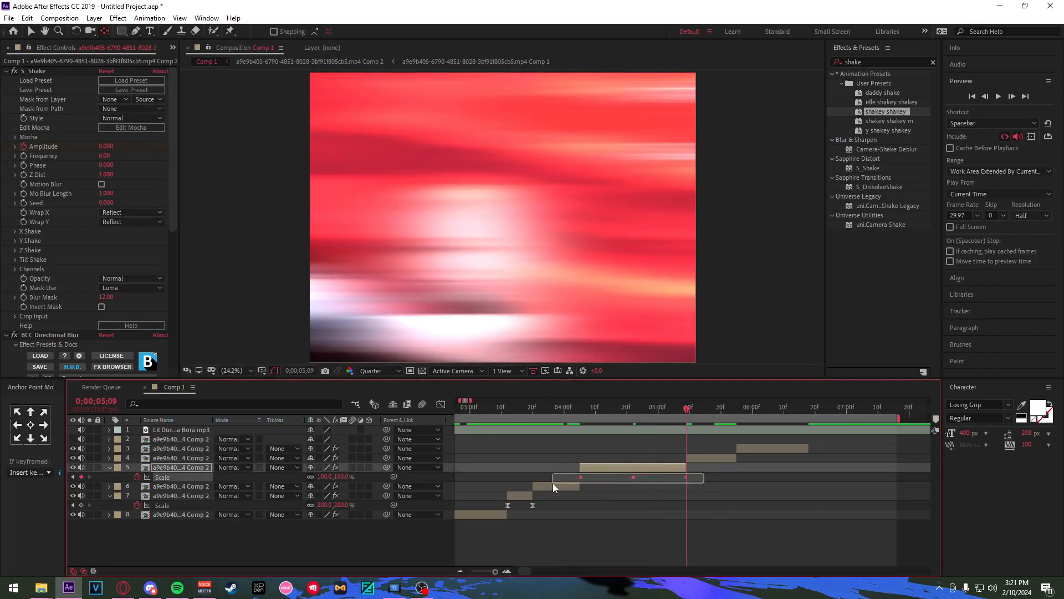
key(F10)
key(F9)
click(630, 508)
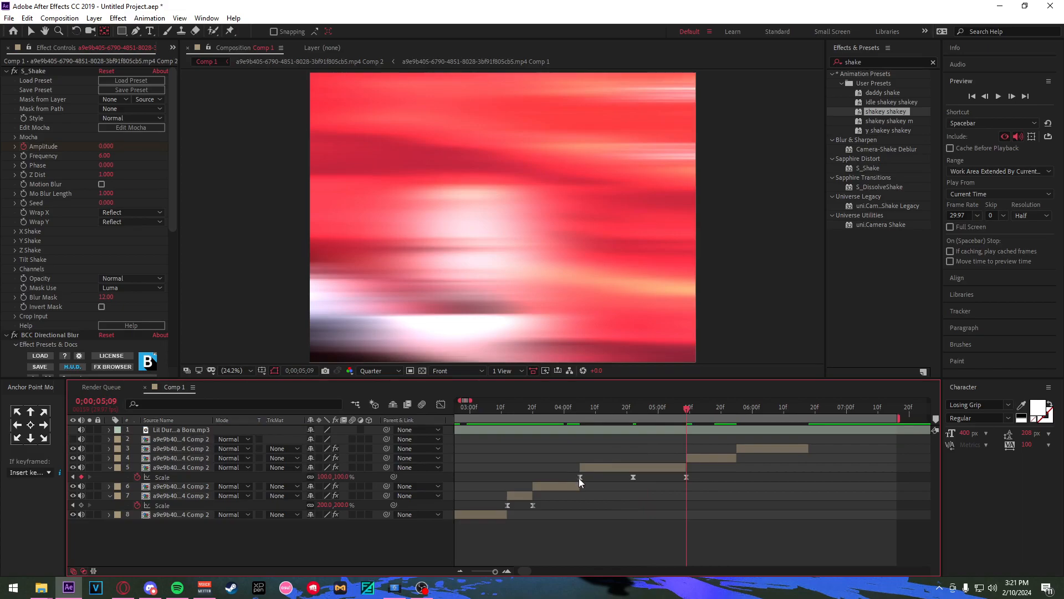
Shape the segment's Scale graph into a steep initial rise, a broad rounded peak and a steep final fall.
click(580, 477)
click(440, 404)
scroll(613, 521, up, 3)
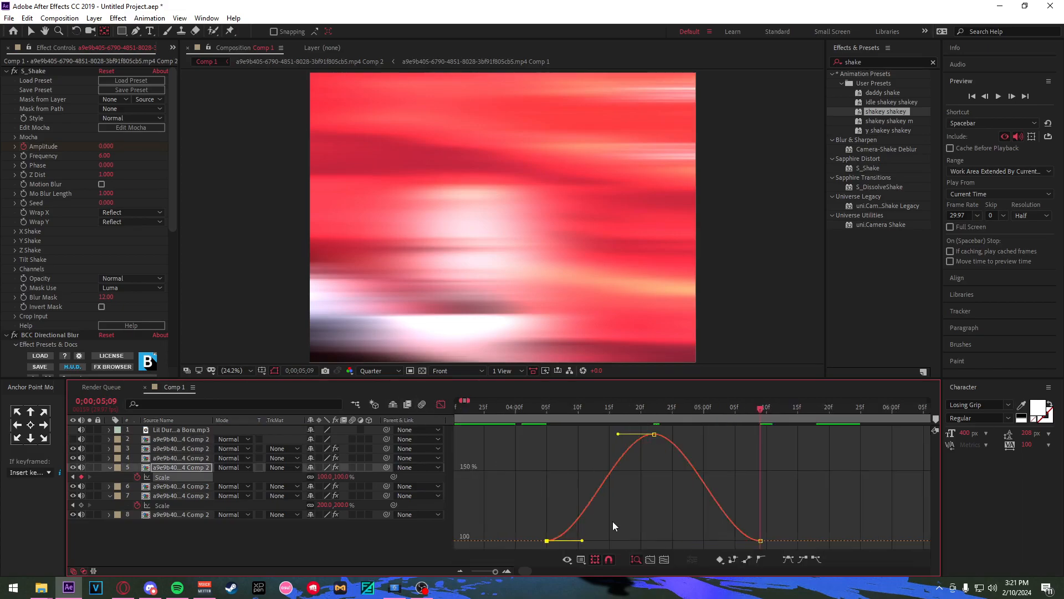
scroll(583, 530, down, 1)
drag(582, 409, 671, 424)
drag(571, 541, 517, 460)
drag(607, 433, 572, 444)
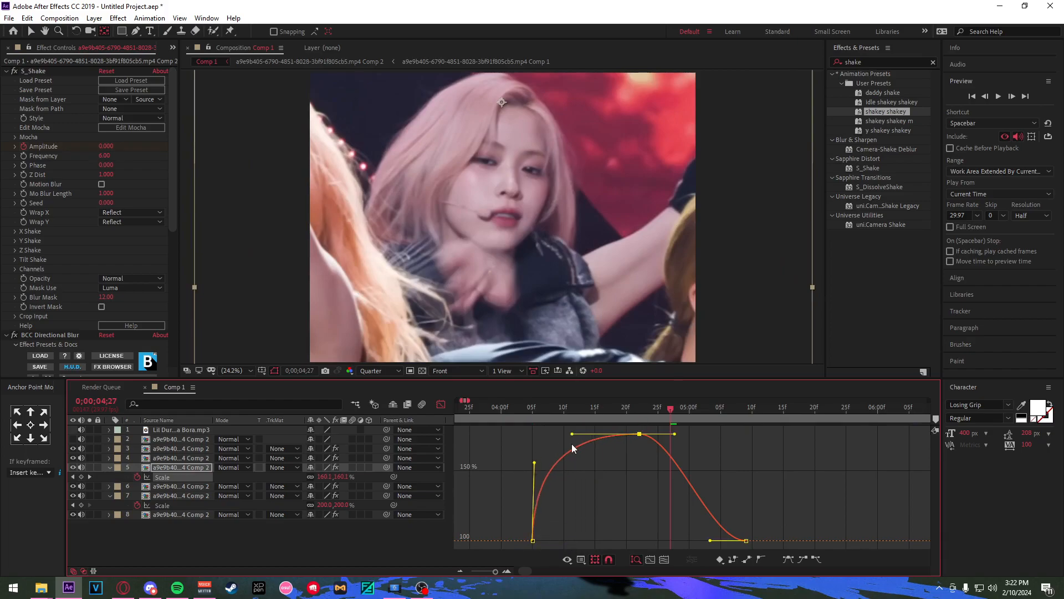
drag(680, 430, 712, 436)
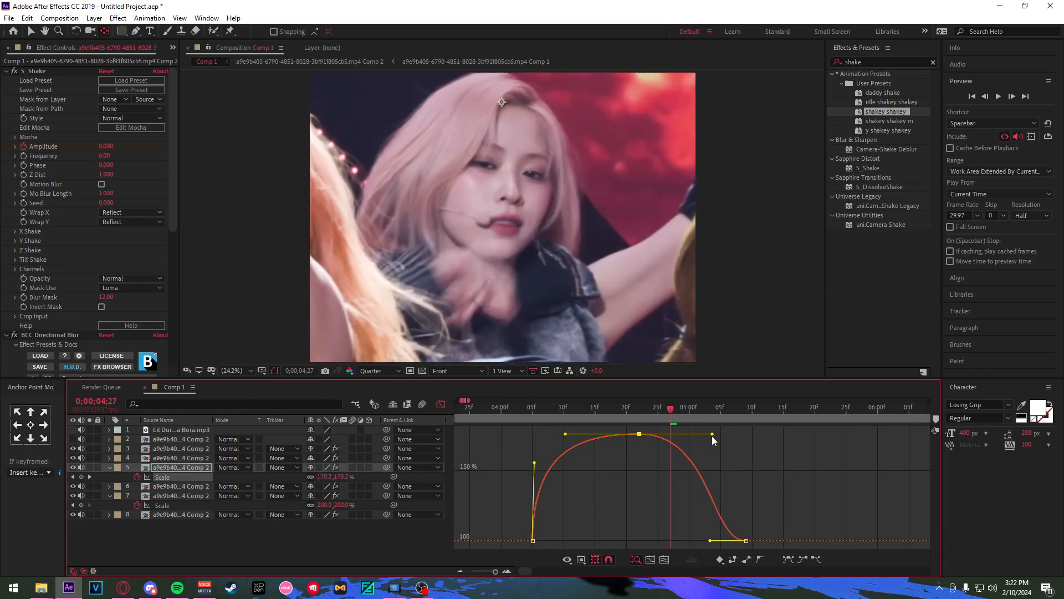
drag(710, 540, 790, 449)
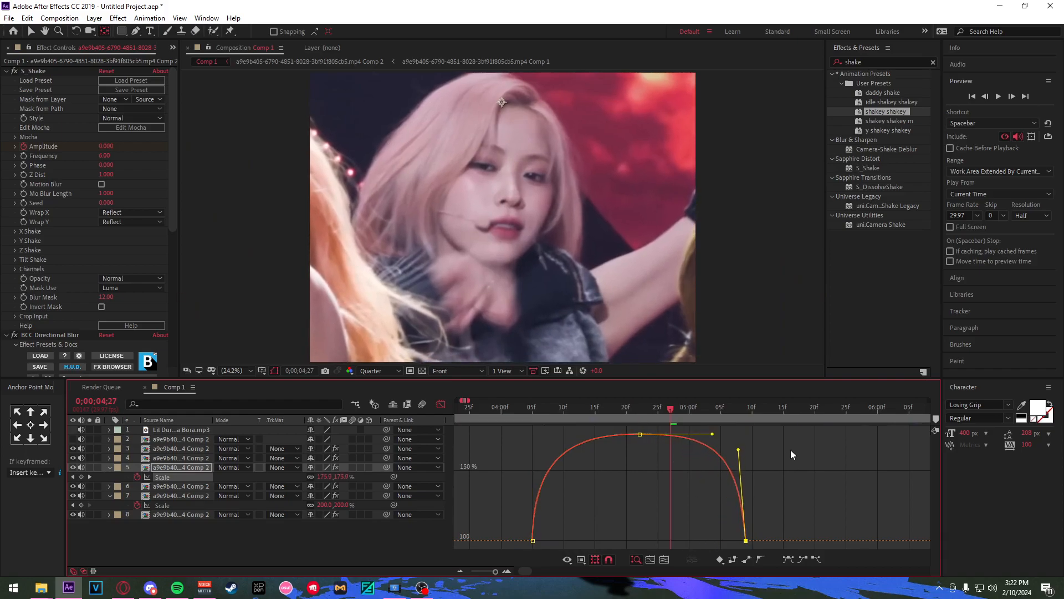
drag(643, 408, 540, 427)
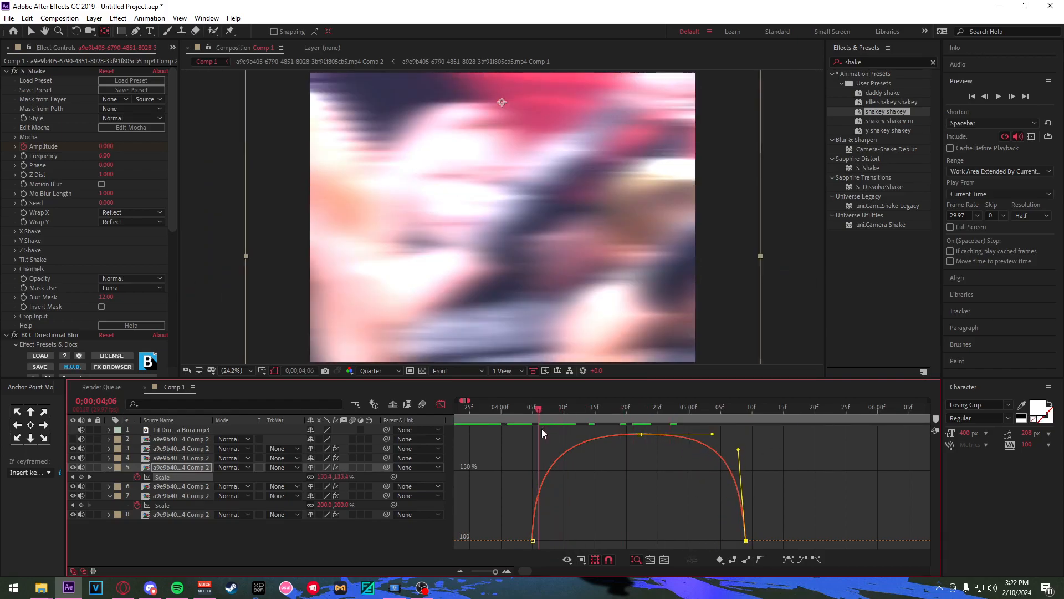
click(441, 404)
Align the layer 3 segment's shake, blur and exposure keyframes with the start of that segment.
scroll(513, 458, down, 2)
drag(584, 526, 656, 526)
drag(595, 409, 632, 416)
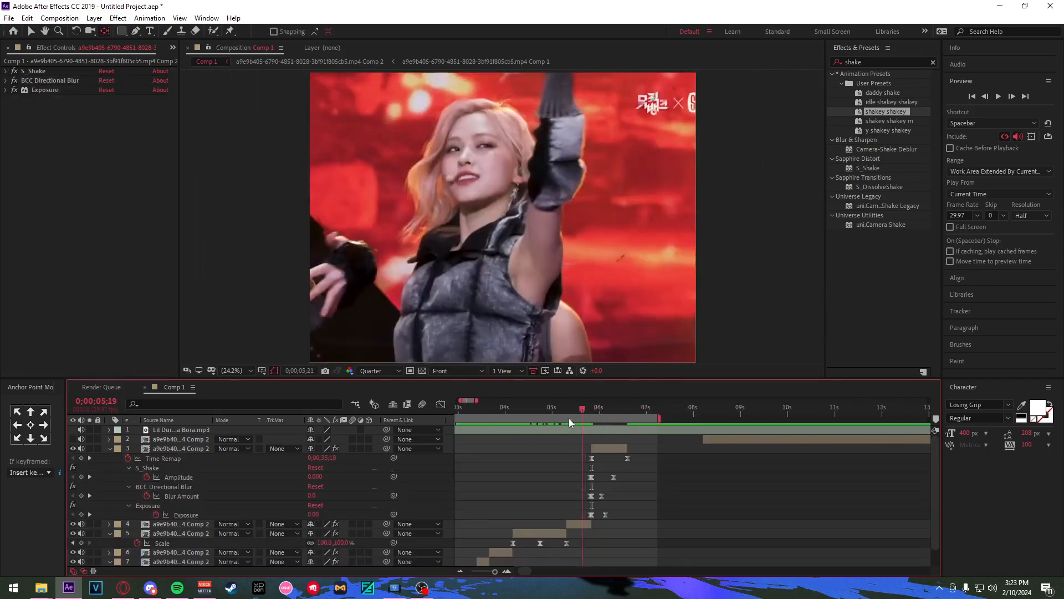
drag(568, 415, 519, 423)
Apply the Color Correction Tint effect to the segment starting at 0;00;04;05.
key(=)
drag(576, 509, 607, 489)
drag(552, 414, 548, 447)
click(565, 514)
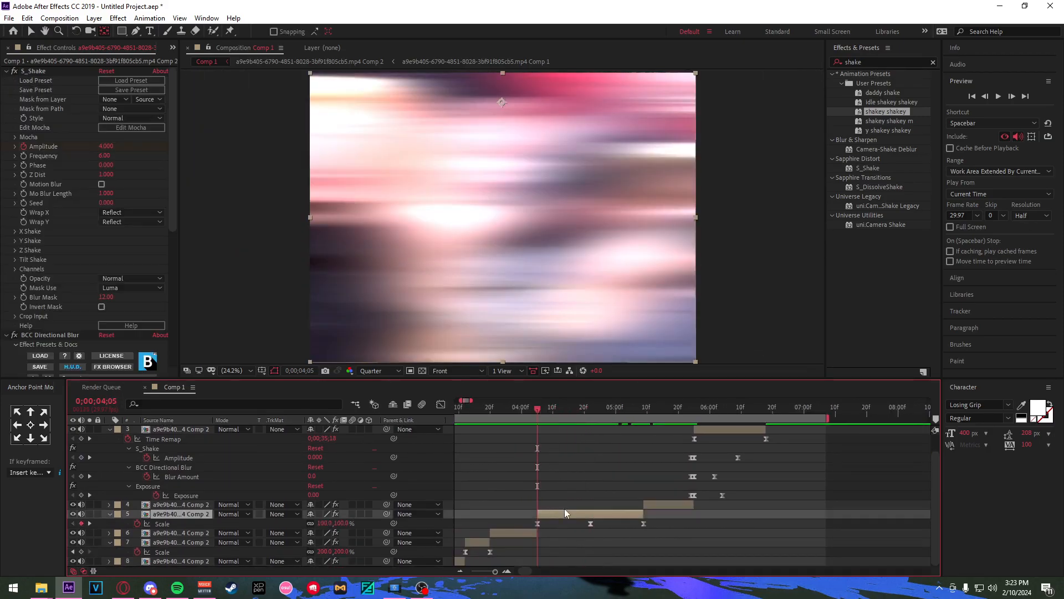
double_click(869, 62)
text(tint)
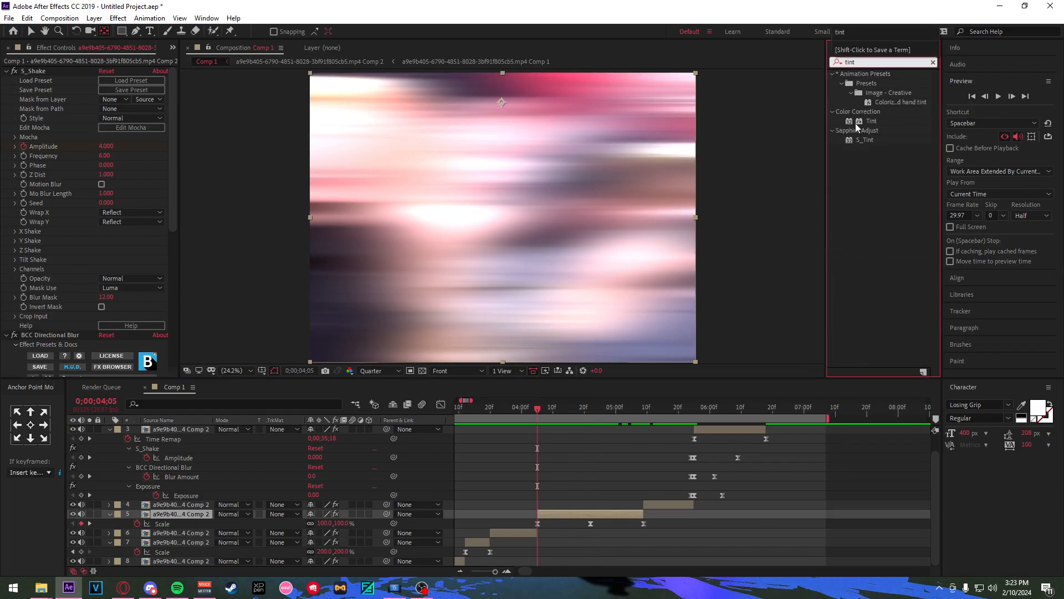
drag(869, 128, 127, 252)
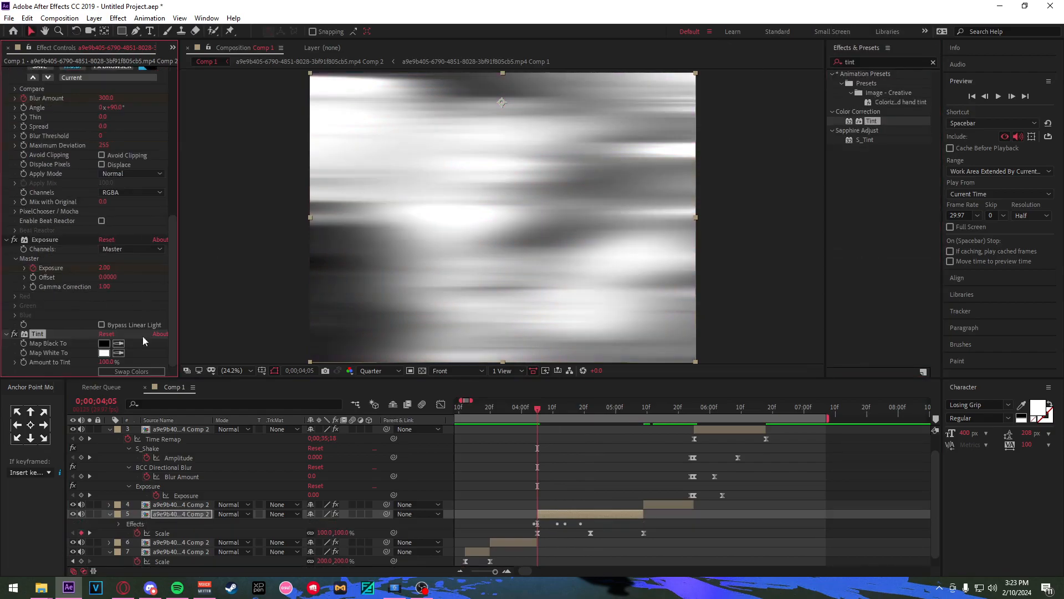
Keyframe the segment's Amount to Tint from 0% at 0;00;04;05 to 100% at 0;00;04;22.
drag(106, 362, 4, 380)
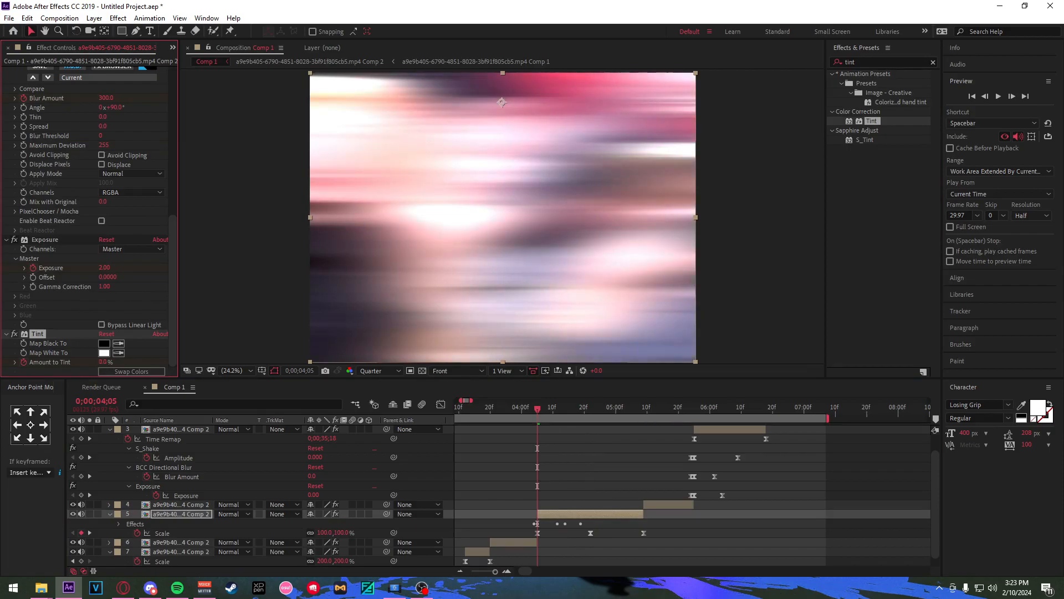
scroll(583, 440, down, 1)
click(591, 409)
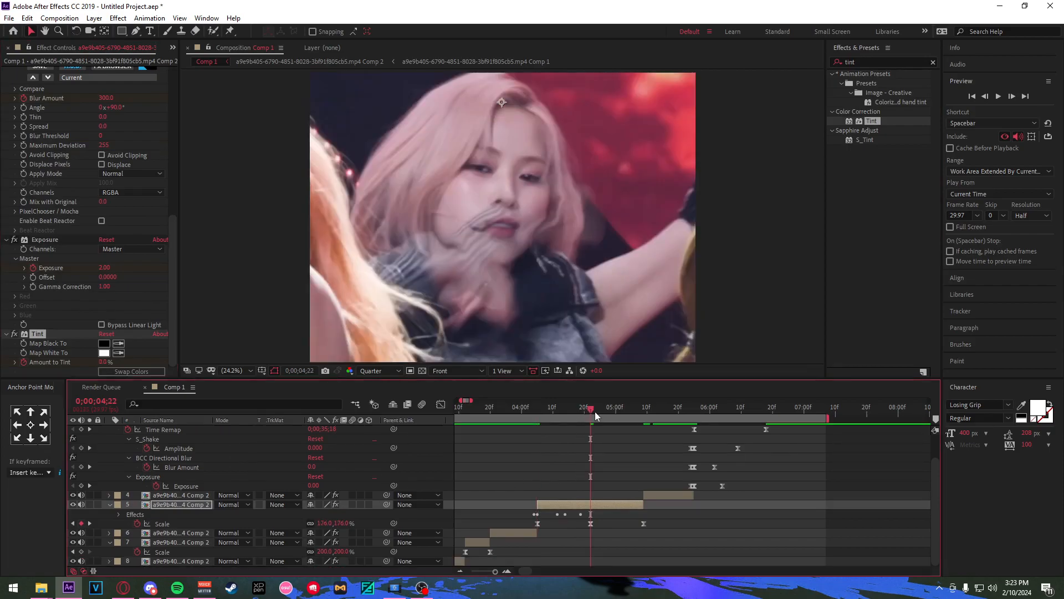
drag(105, 362, 310, 377)
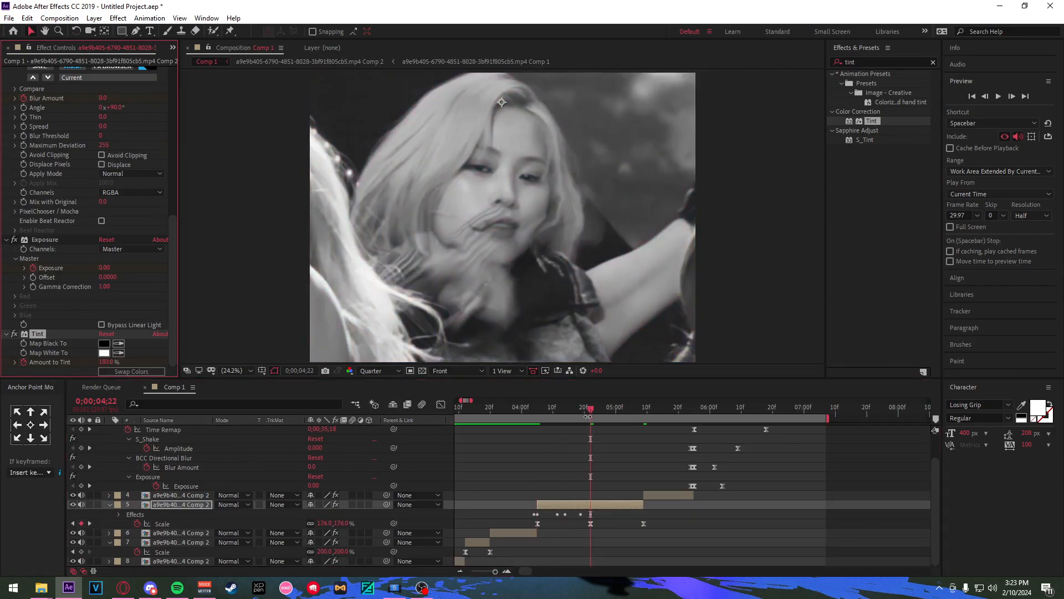
Try an Amount to Tint of 65% at 0;00;04;22, preview the change, and restore the amount to 100%.
click(106, 362)
text(65)
key(Return)
drag(617, 407, 547, 449)
drag(572, 407, 591, 417)
drag(105, 366, 127, 364)
Reveal the segment's keyframes and apply Easy Ease to both Amount to Tint keyframes.
key(u)
click(486, 514)
drag(503, 507, 602, 518)
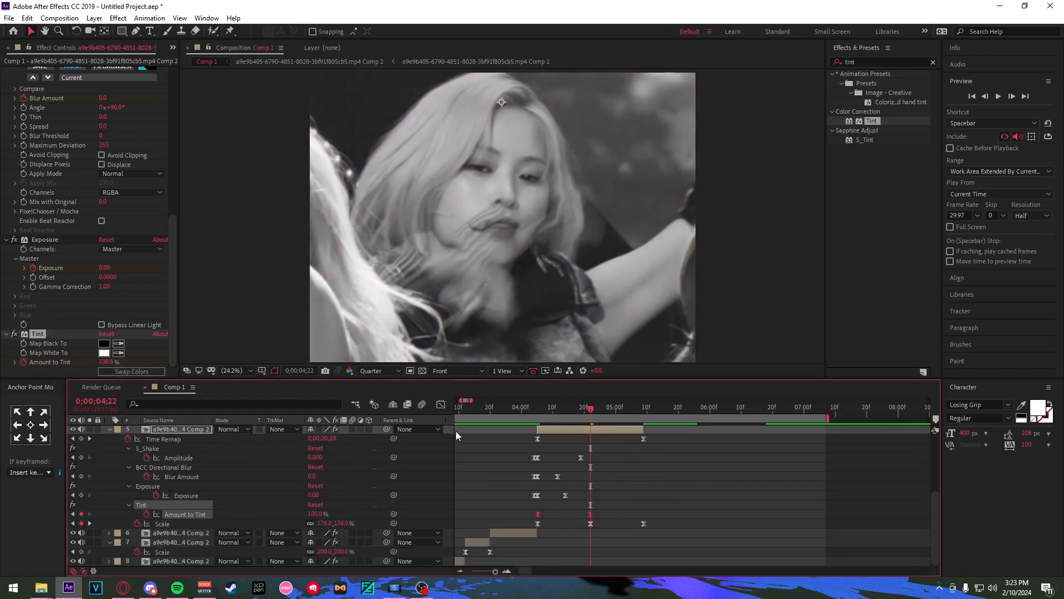
Shape the Amount to Tint graph into a steep initial rise that eases gradually into the second keyframe.
click(442, 403)
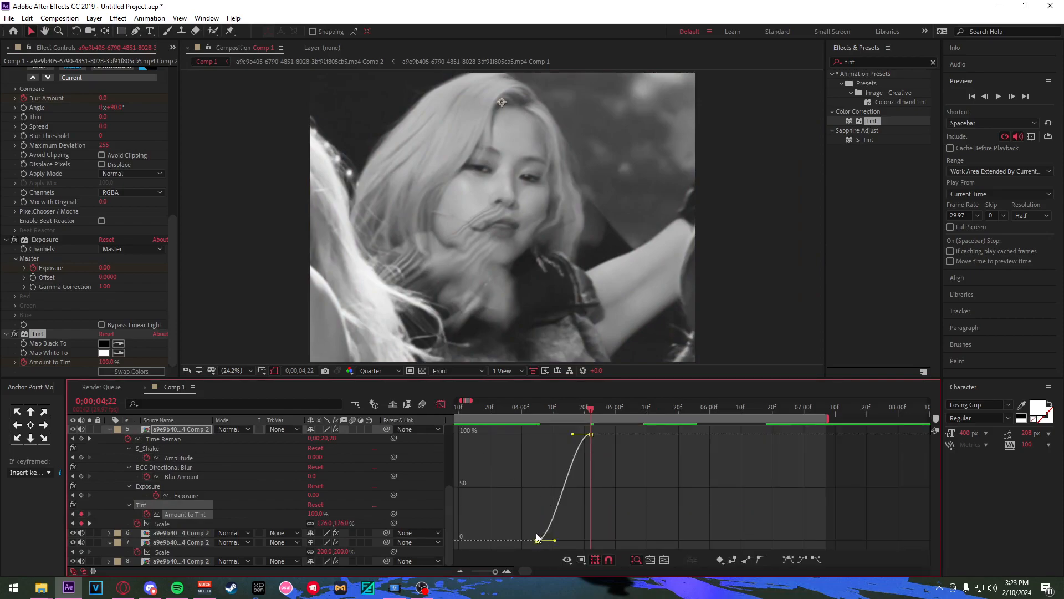
click(637, 558)
drag(625, 543, 546, 472)
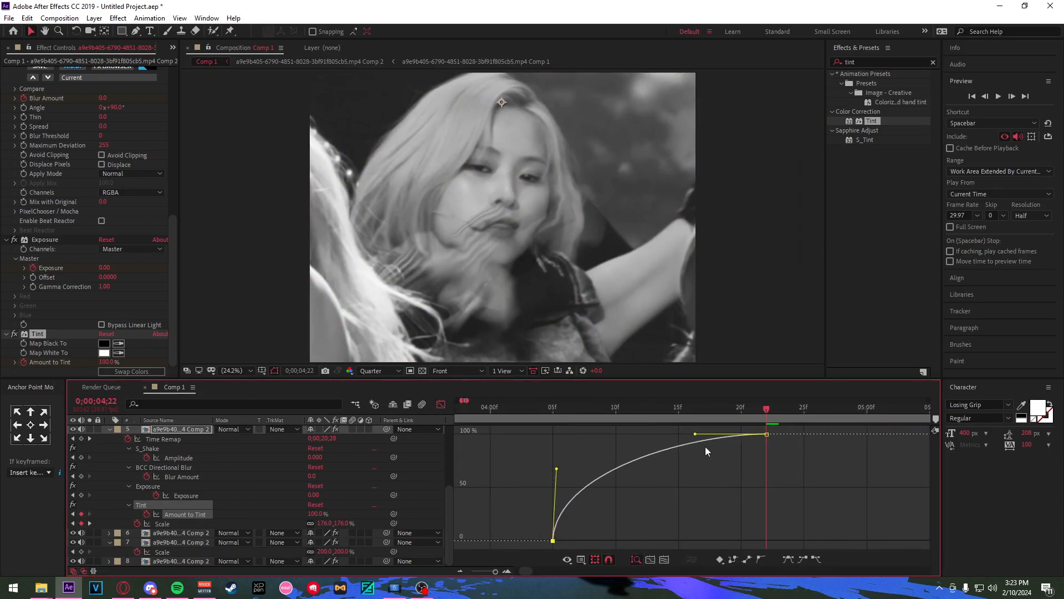
drag(695, 433, 668, 436)
click(442, 403)
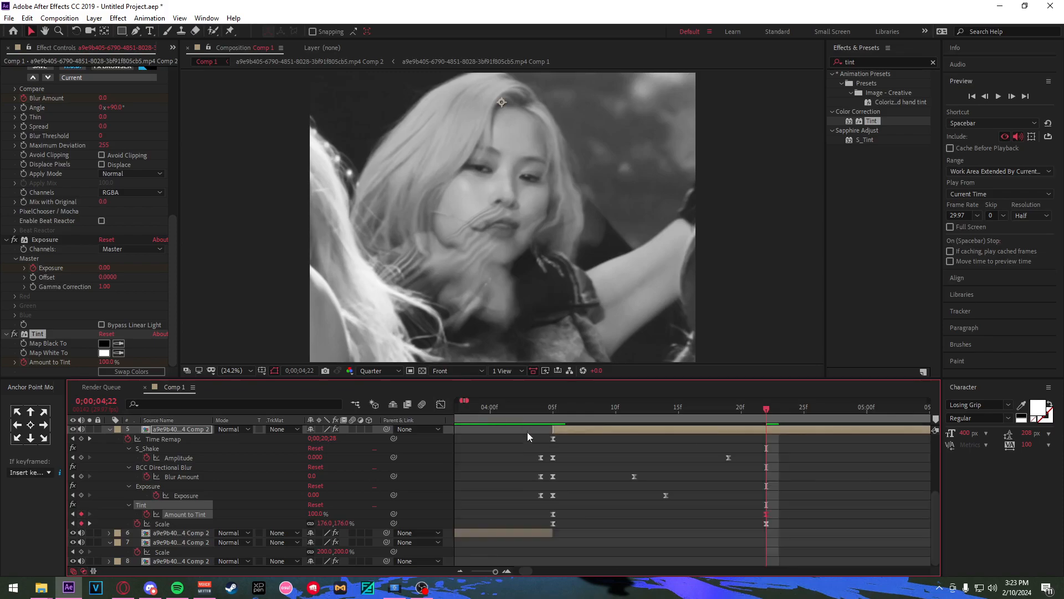
Move to 0;00;01;17 and pre-compose all layers of Comp 1 into a single composition.
scroll(527, 437, down, 4)
drag(564, 408, 454, 413)
scroll(504, 479, up, 7)
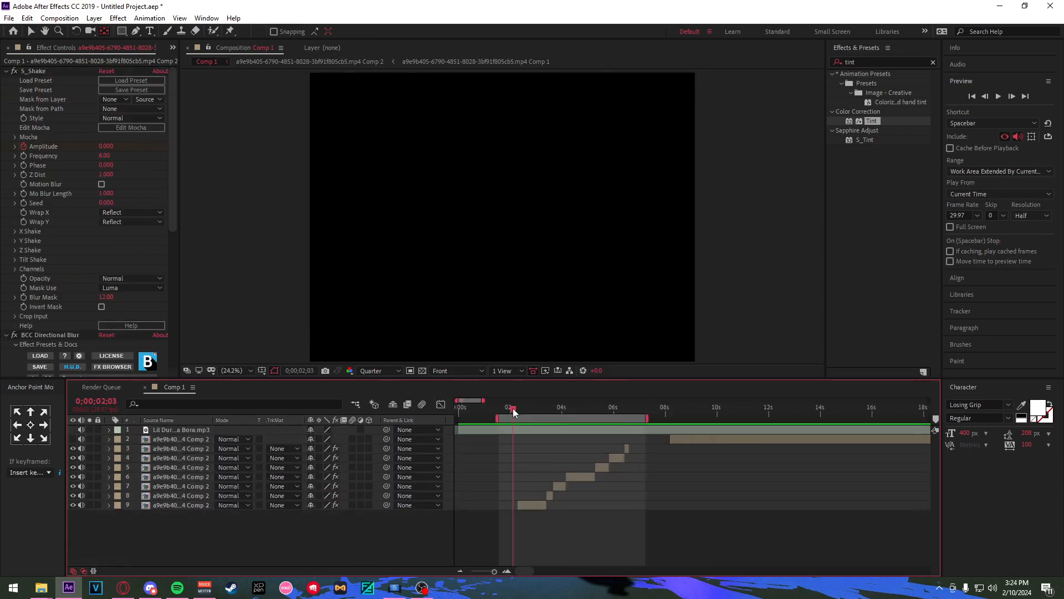
drag(513, 408, 504, 437)
key(ctrl+a)
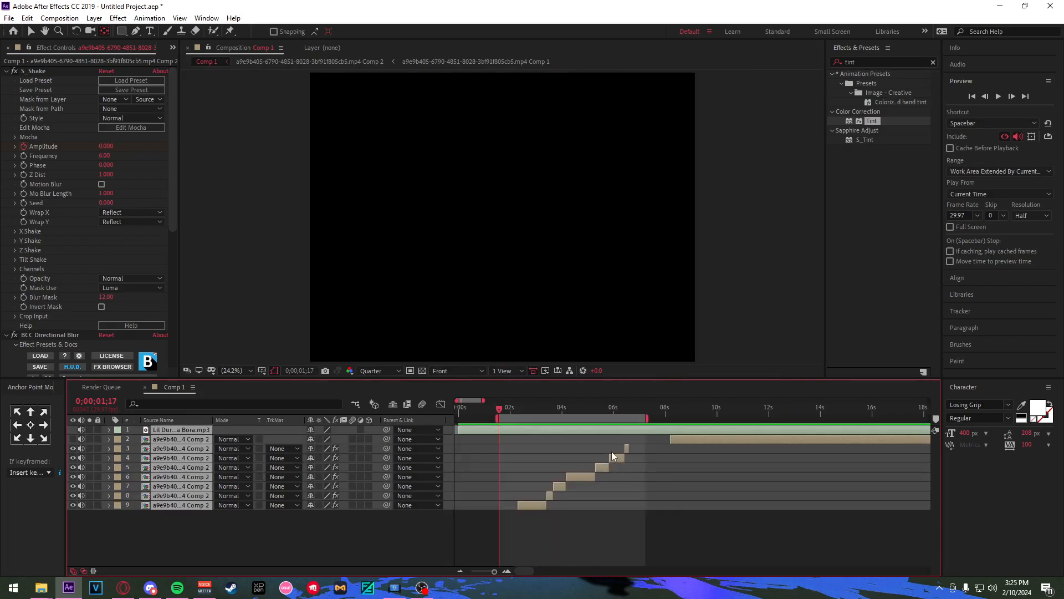
key(ctrl+shift+c)
click(548, 367)
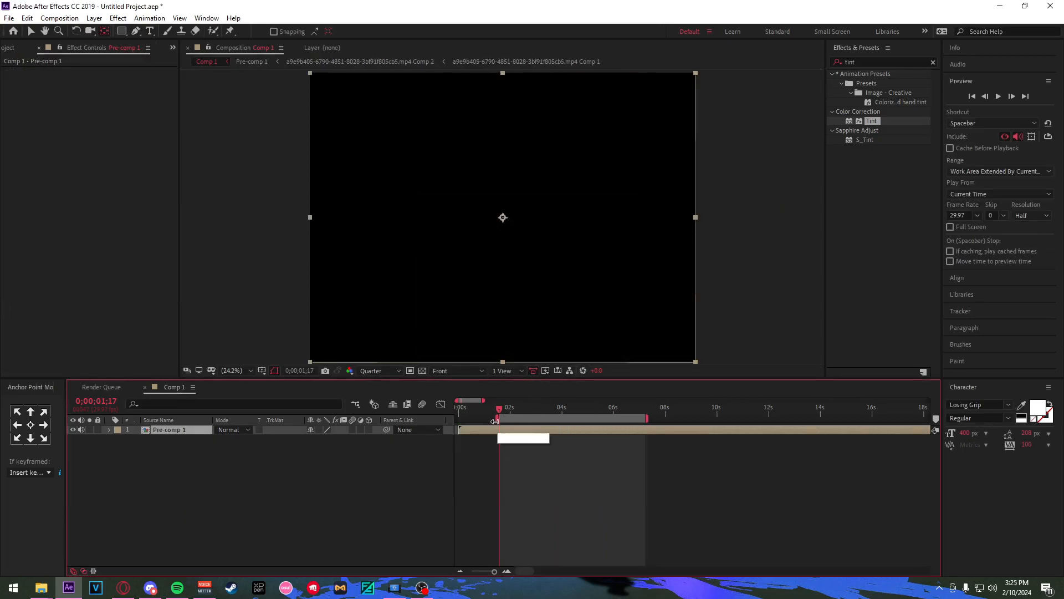
Add two adjustment layers above the pre-comp, deleting the extra third one.
scroll(478, 464, down, 3)
scroll(478, 463, up, 2)
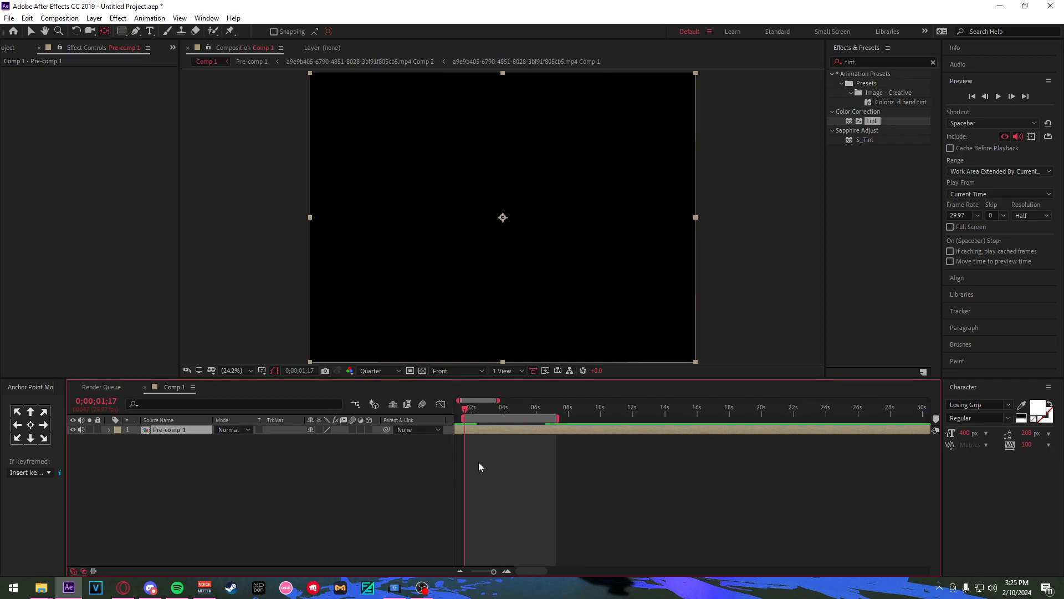
scroll(478, 461, down, 2)
drag(481, 459, 556, 471)
scroll(466, 460, up, 2)
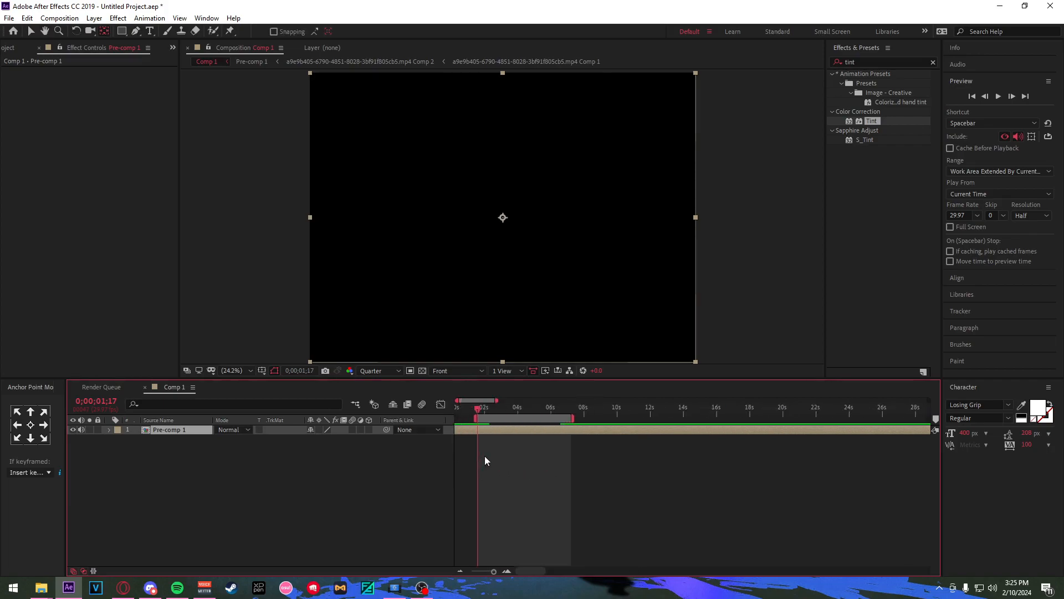
key(ctrl+alt+y)
key(ctrl+alt+y)
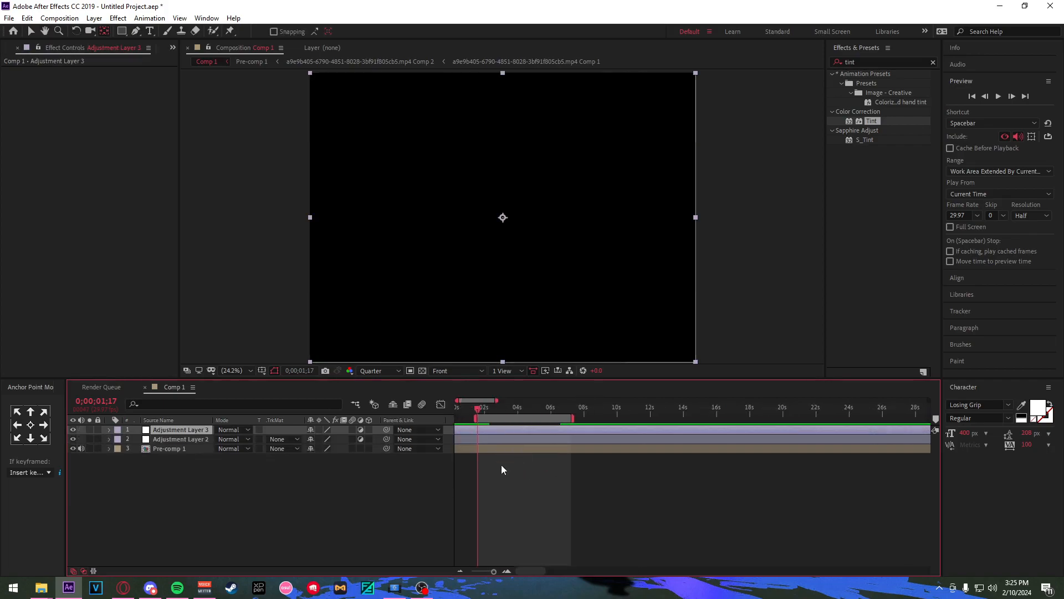
key(ctrl+alt+y)
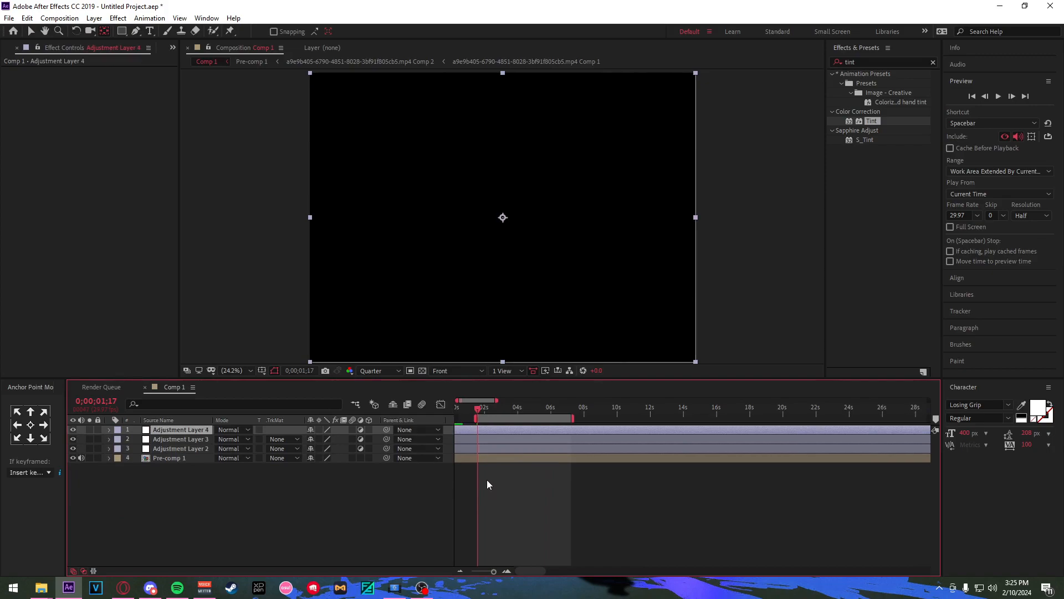
key(Delete)
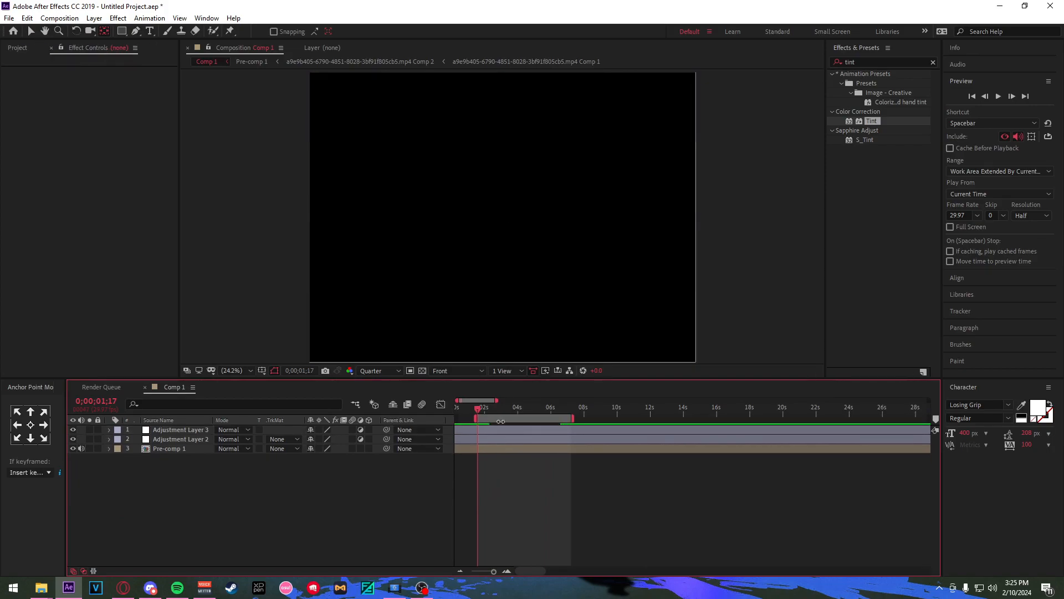
Create a black 2880 × 2160 px solid above the adjustment layers.
click(493, 429)
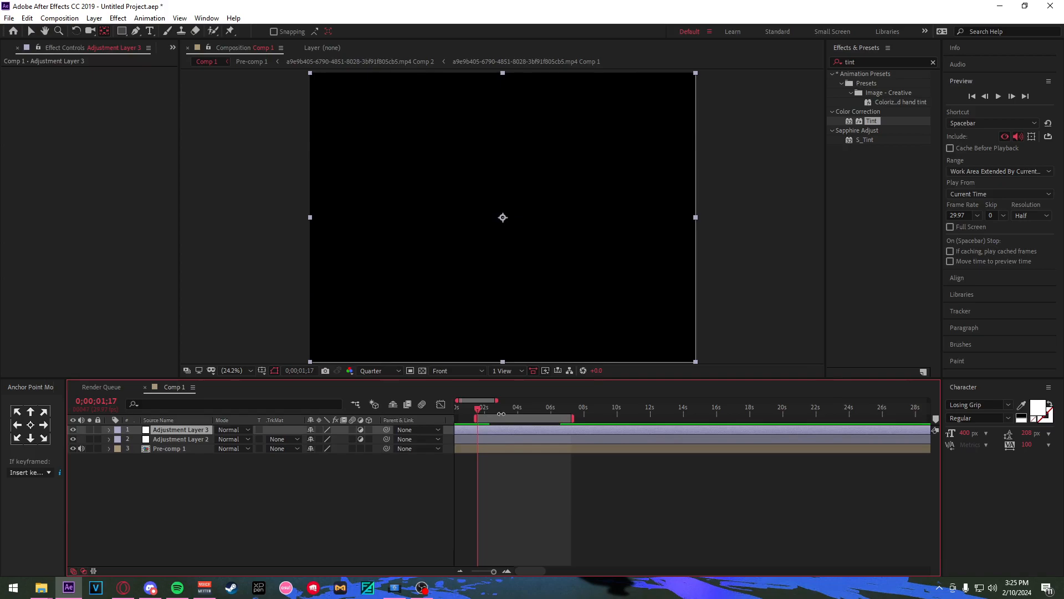
click(500, 411)
click(496, 413)
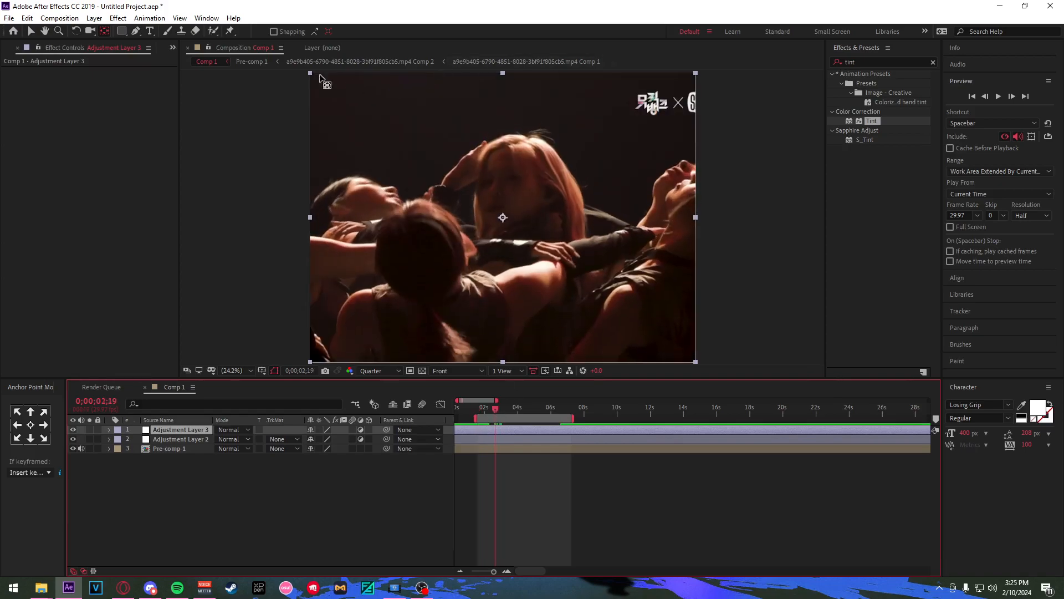
key(ctrl+y)
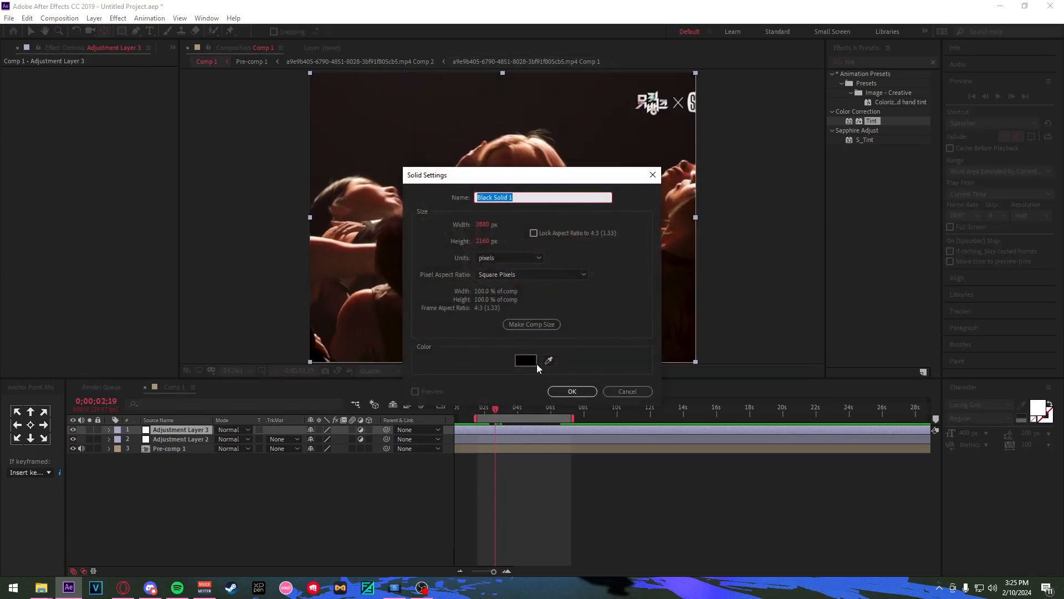
click(573, 391)
Apply the CC Jaws transition effect to the black solid and set its Height to 0%.
mouse_move(495, 413)
mouse_down()
mouse_move(530, 423)
mouse_move(499, 432)
mouse_up()
double_click(858, 61)
text(jaws)
click(830, 61)
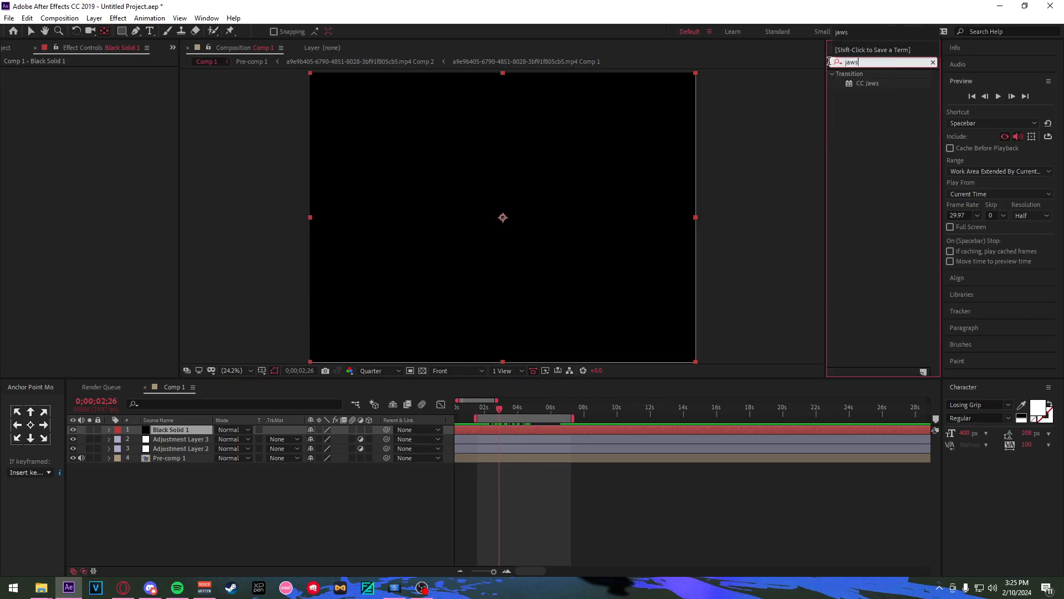
double_click(869, 85)
drag(104, 131, 66, 134)
Set the CC Jaws Completion to 85% to form black letterbox bars.
click(103, 81)
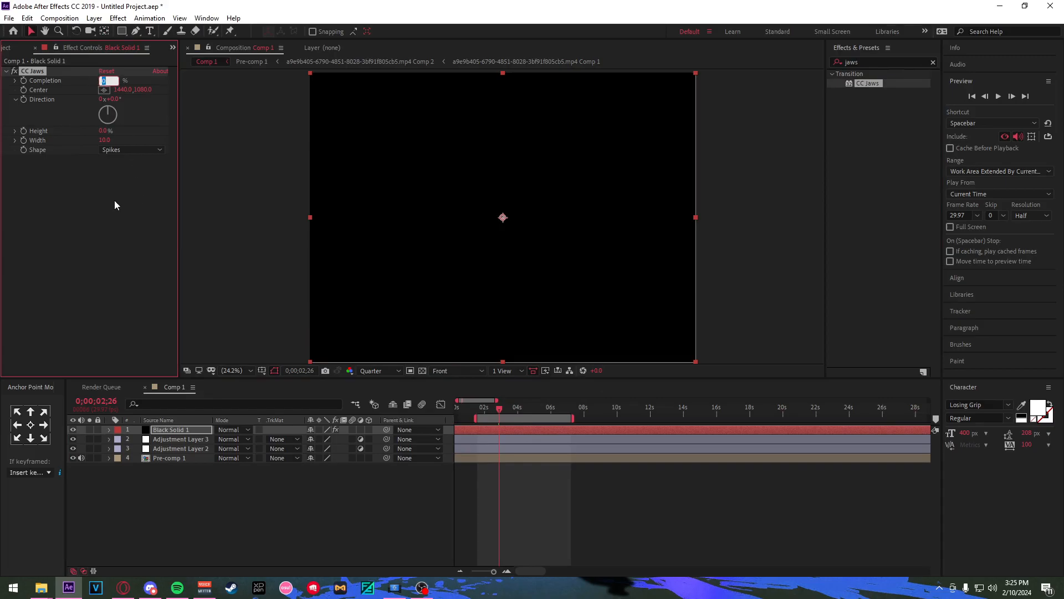
text(85)
key(Return)
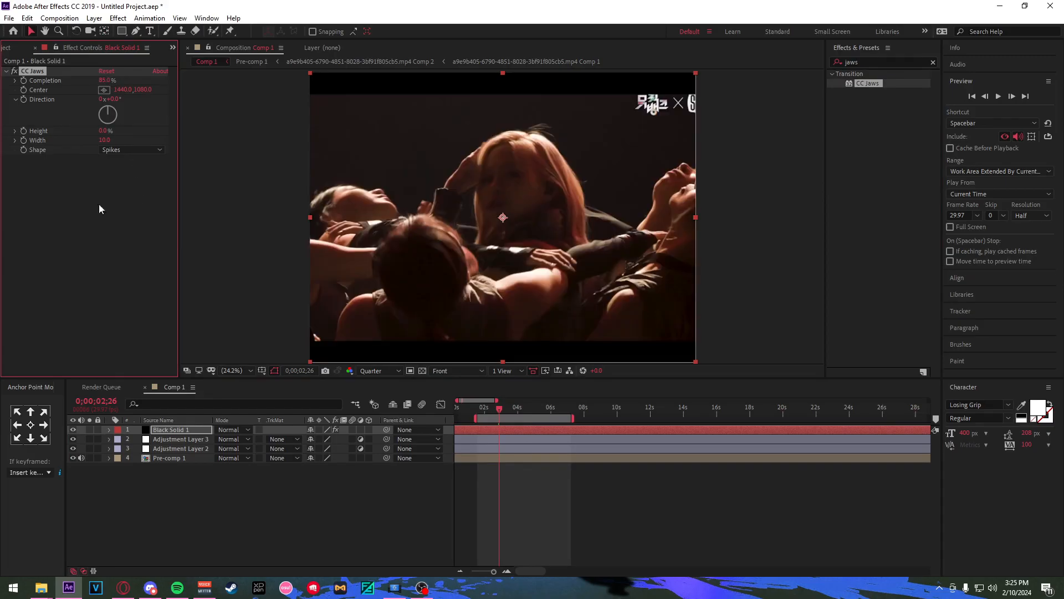
click(105, 81)
click(496, 527)
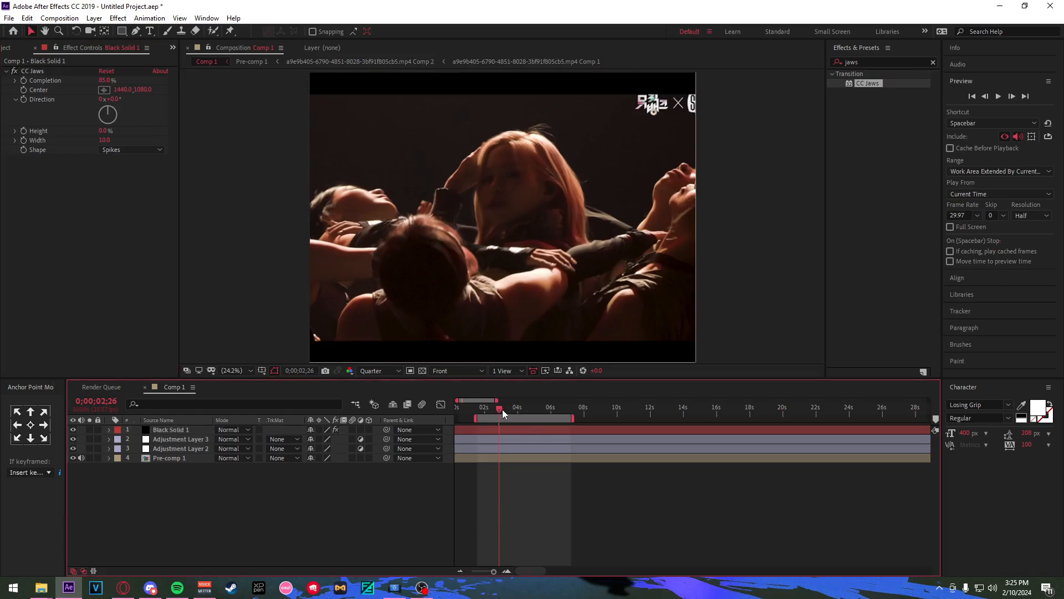
Apply RSMB to the upper adjustment layer and set its Motion Sensitivity to 35.
drag(502, 409, 493, 414)
click(512, 439)
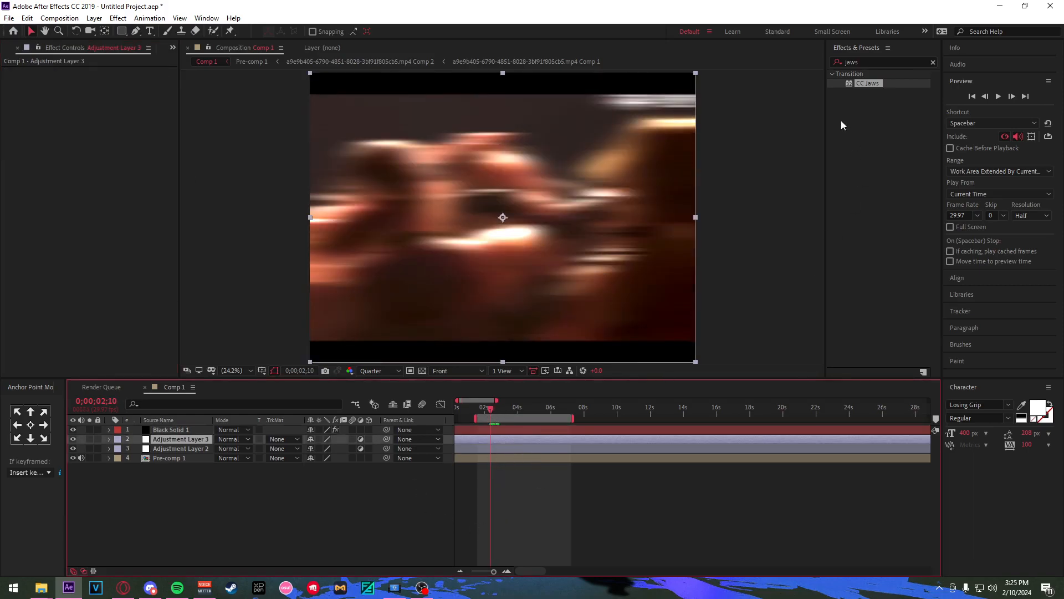
click(872, 61)
text(rsmb)
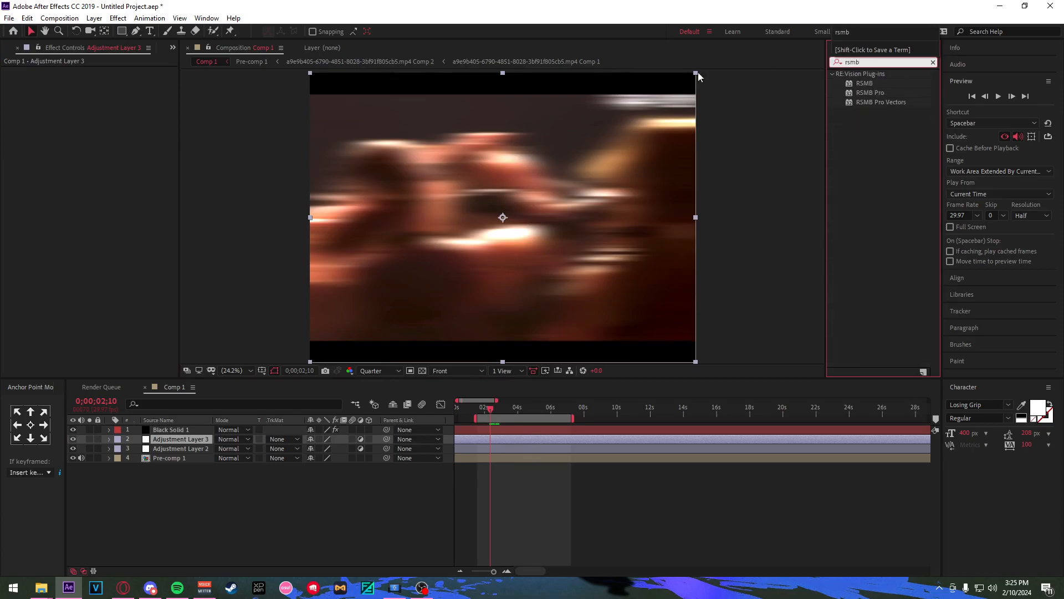
double_click(865, 83)
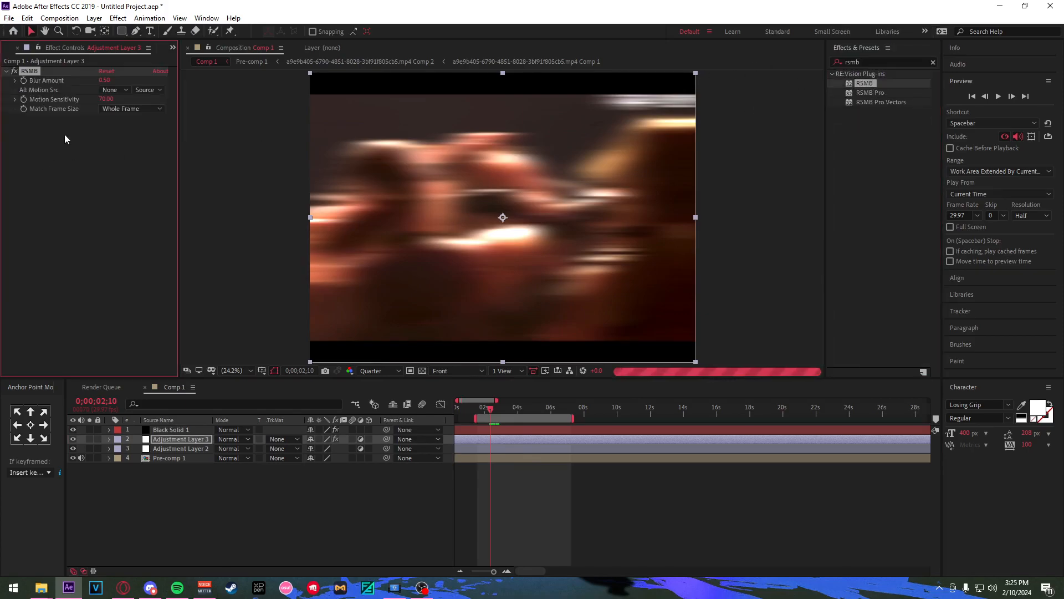
click(106, 99)
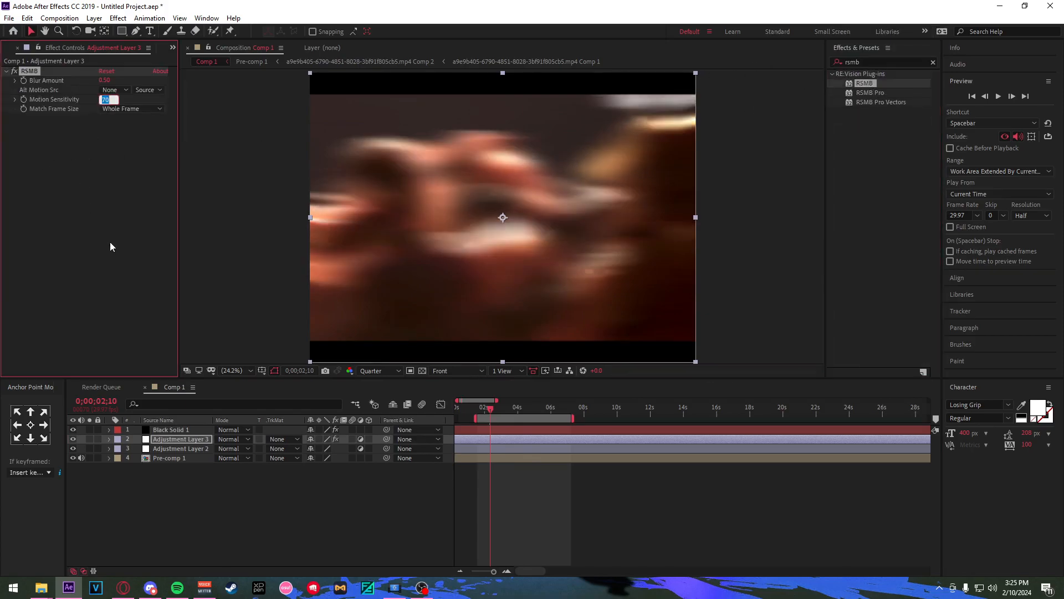
text(35)
key(Return)
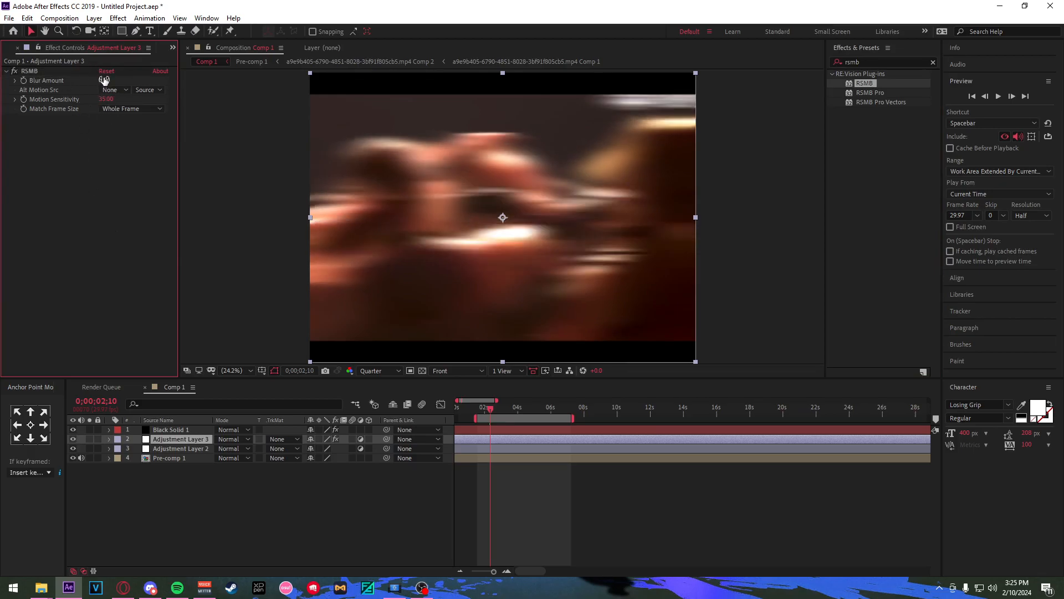
Try an RSMB Blur Amount of 0.70 on the upper adjustment layer and undo it.
text(0.7)
key(Return)
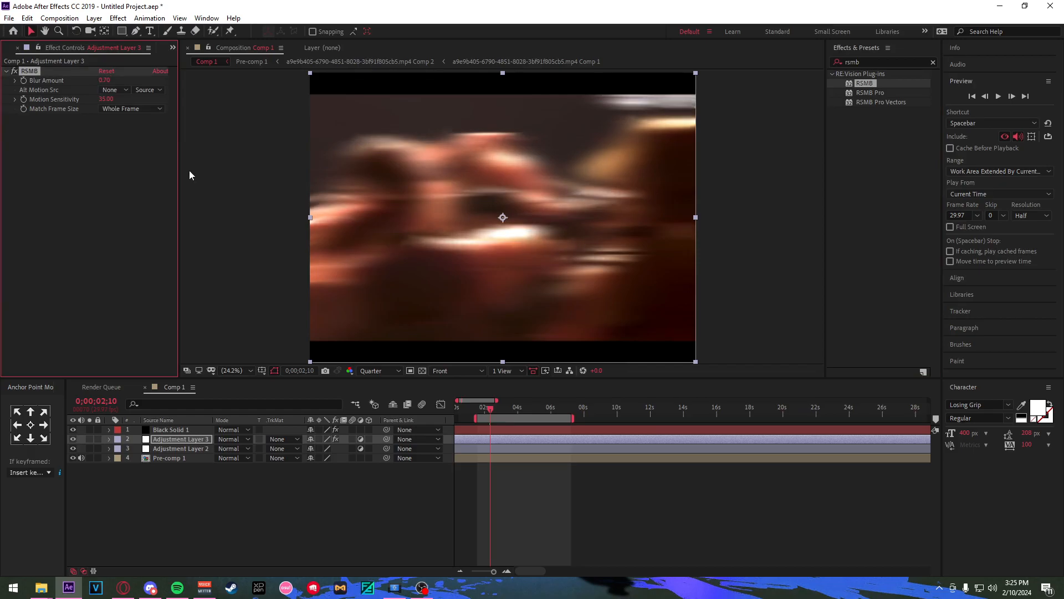
key(ctrl+z)
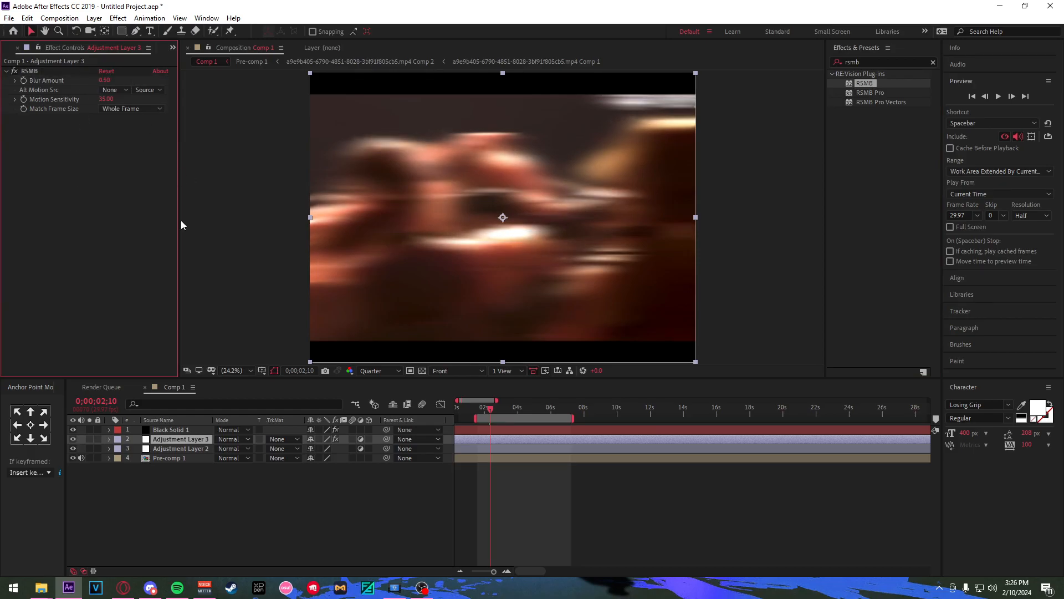
Apply the Blur & Sharpen Sharpen effect to the lower adjustment layer and set its Sharpen Amount to 22.
click(495, 449)
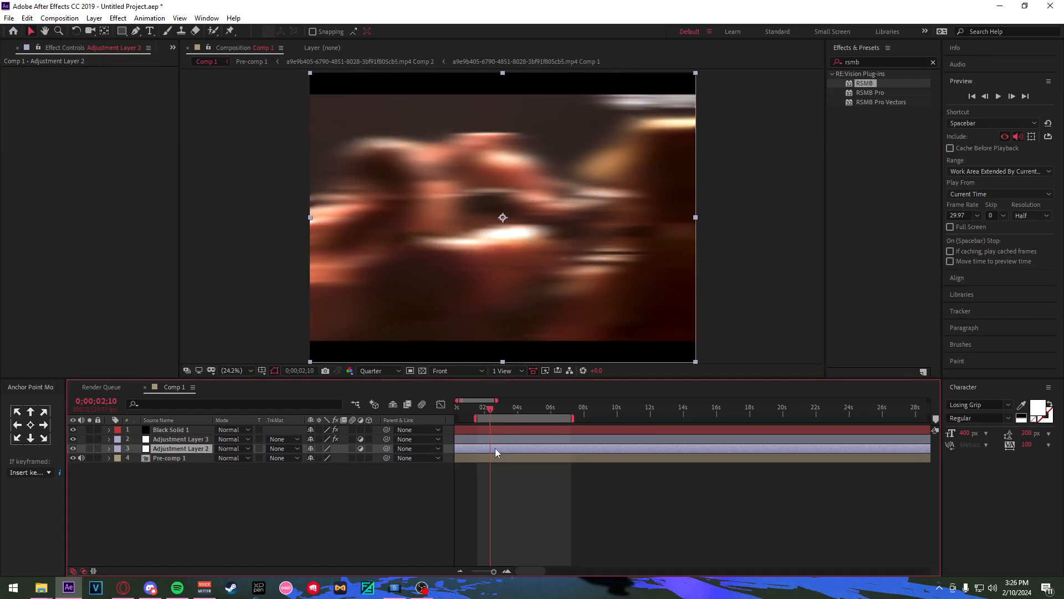
click(870, 61)
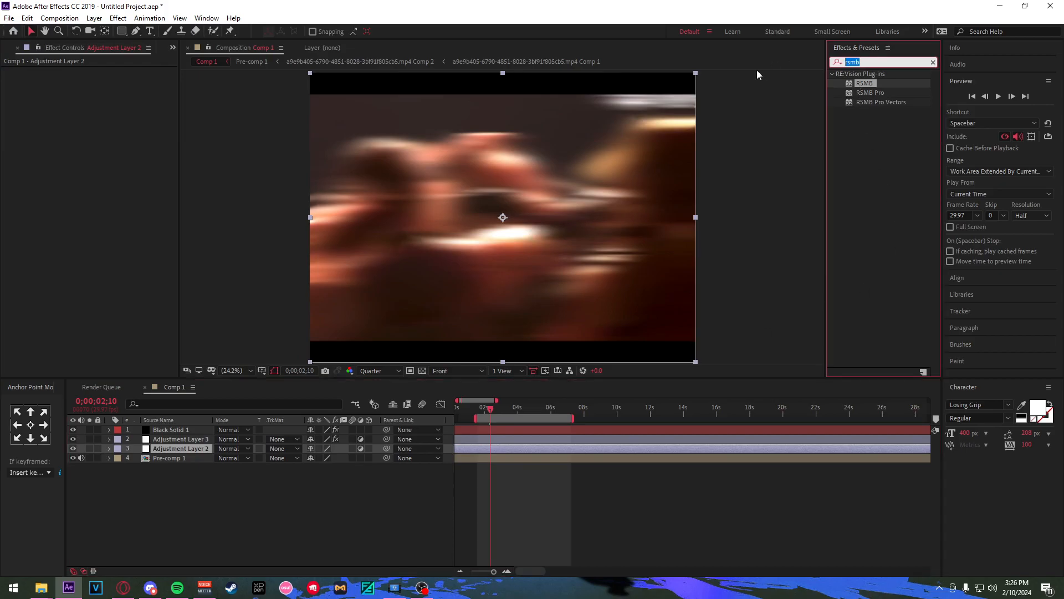
text(sharpen)
click(876, 102)
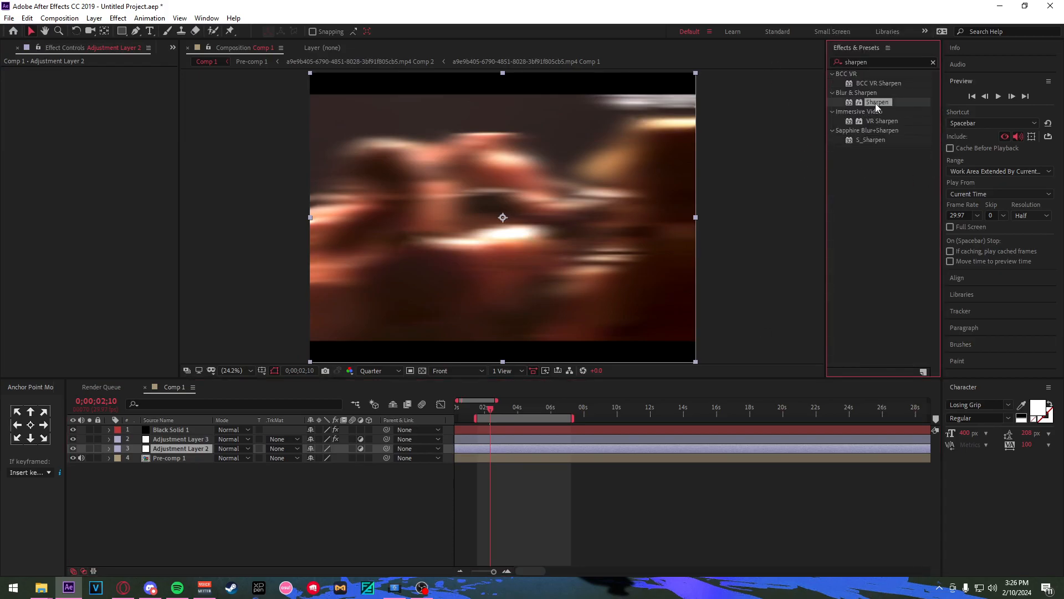
double_click(872, 104)
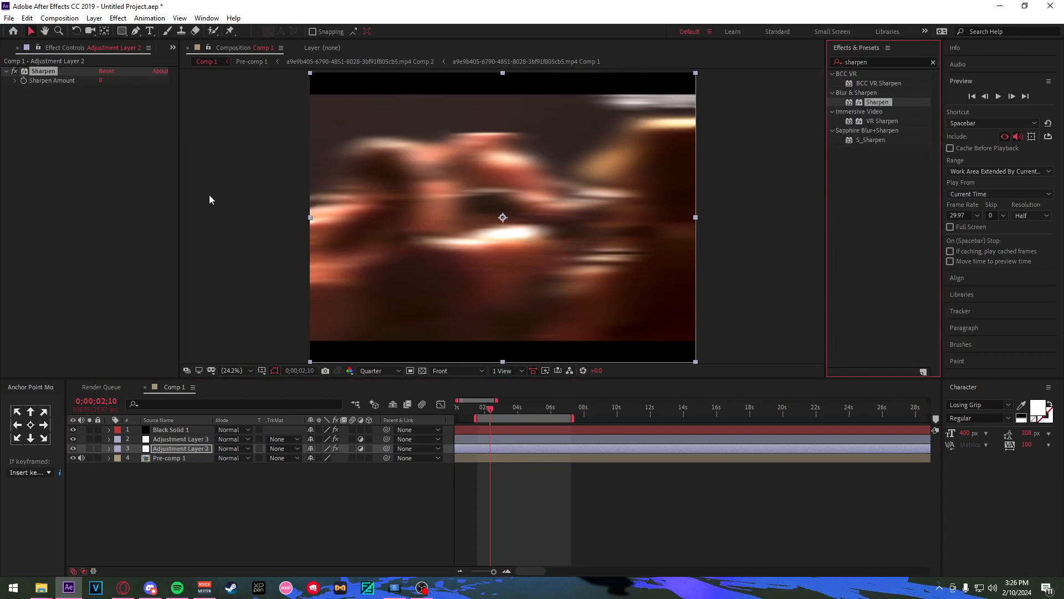
click(99, 80)
text(22)
key(Return)
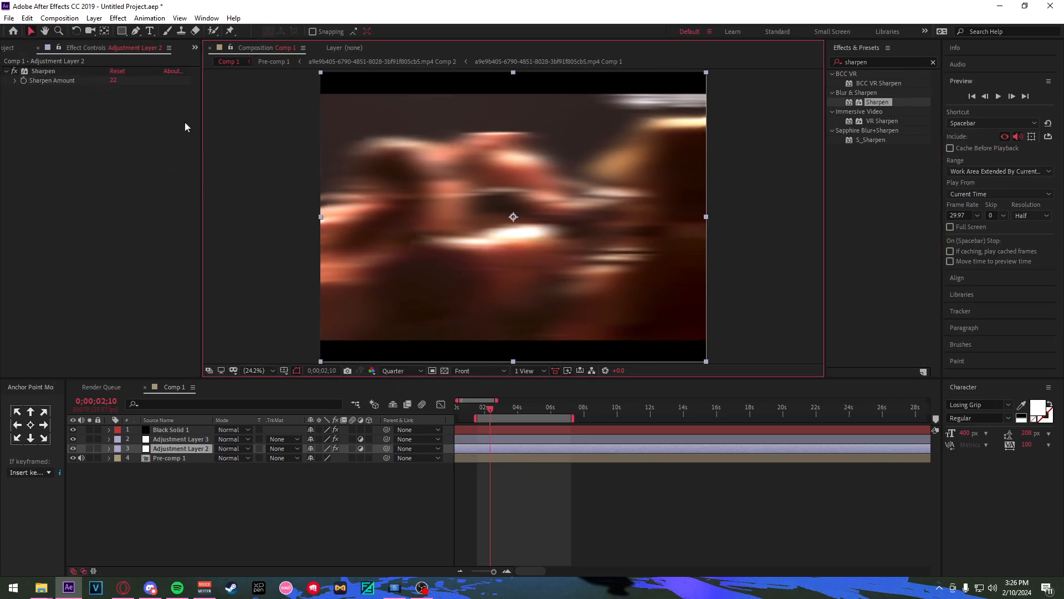
Apply Color Correction Curves to the lower adjustment layer and shape the RGB curve into a gentle S with raised highlights and lowered shadows.
click(882, 63)
text(curves)
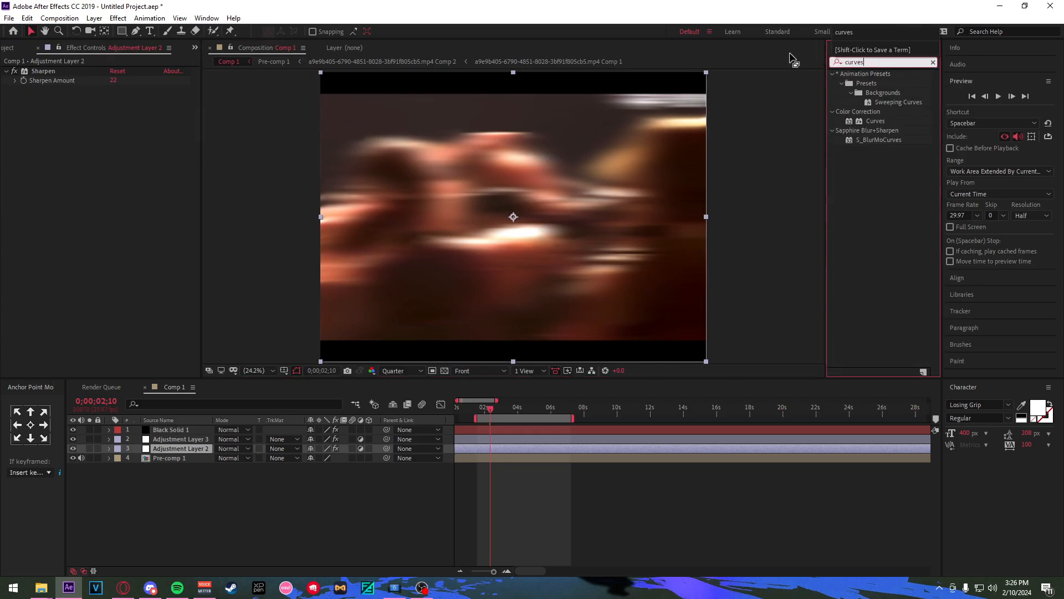
double_click(869, 123)
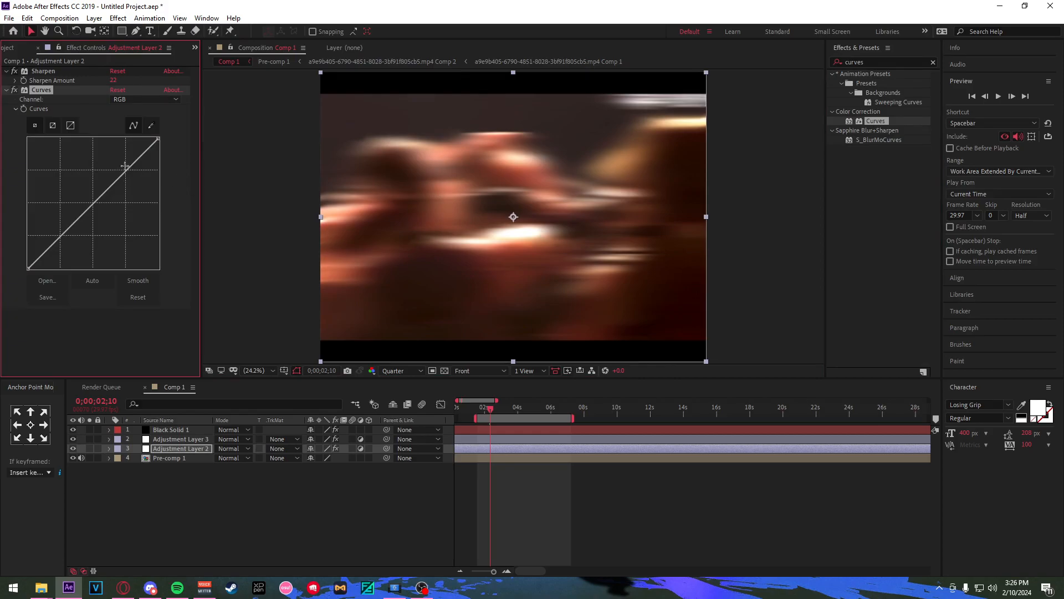
drag(126, 170, 122, 166)
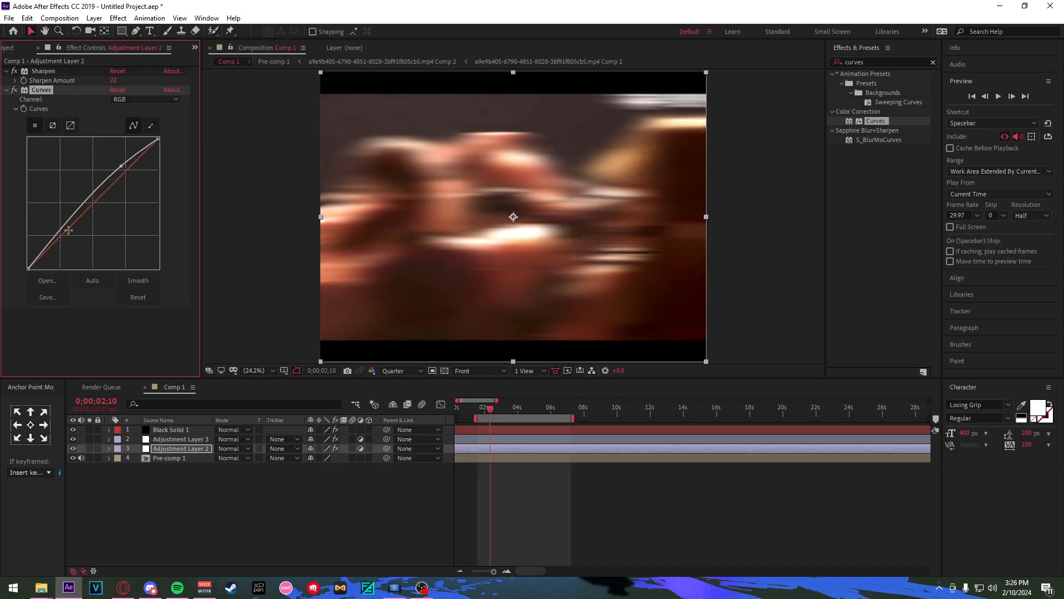
drag(61, 234, 61, 239)
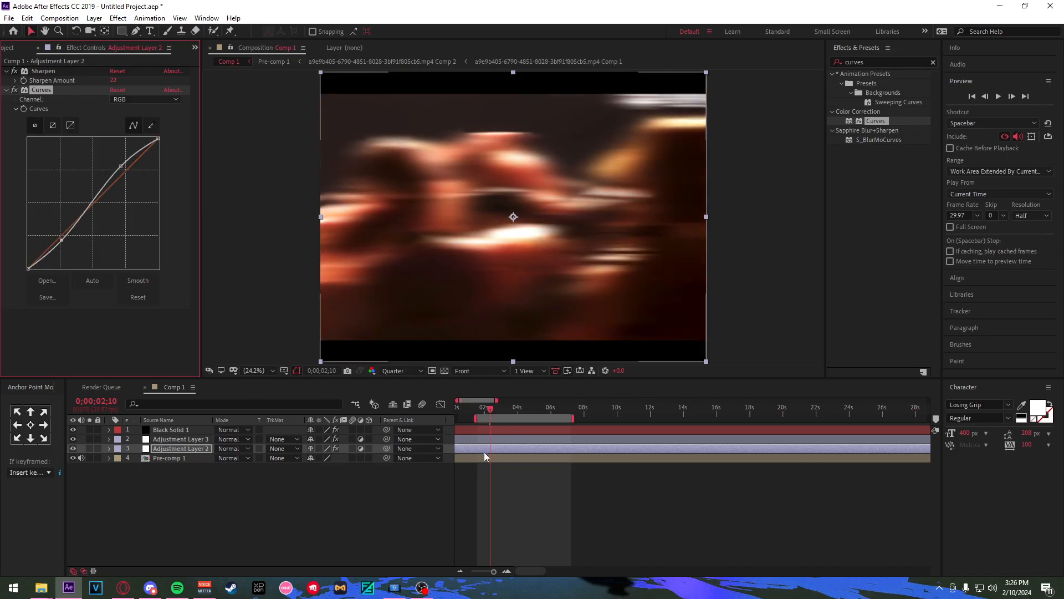
drag(488, 411, 587, 412)
scroll(485, 431, up, 2)
scroll(506, 441, down, 1)
scroll(522, 448, left, 1)
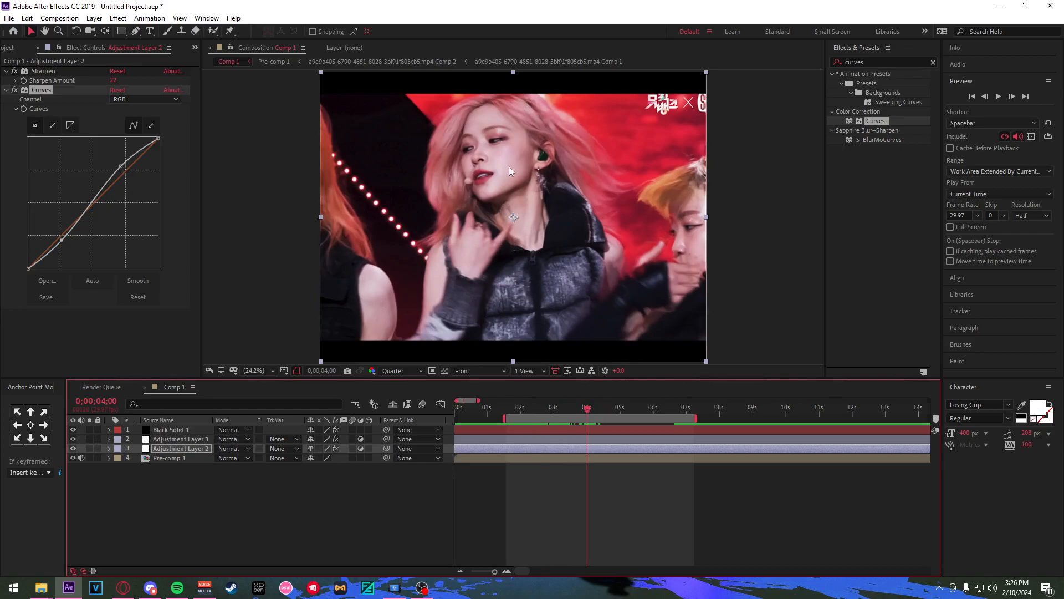
drag(589, 415, 532, 416)
Apply S_Flicker to the lower adjustment layer with Rand Freq 15 and Amplitude 0.1.
click(870, 61)
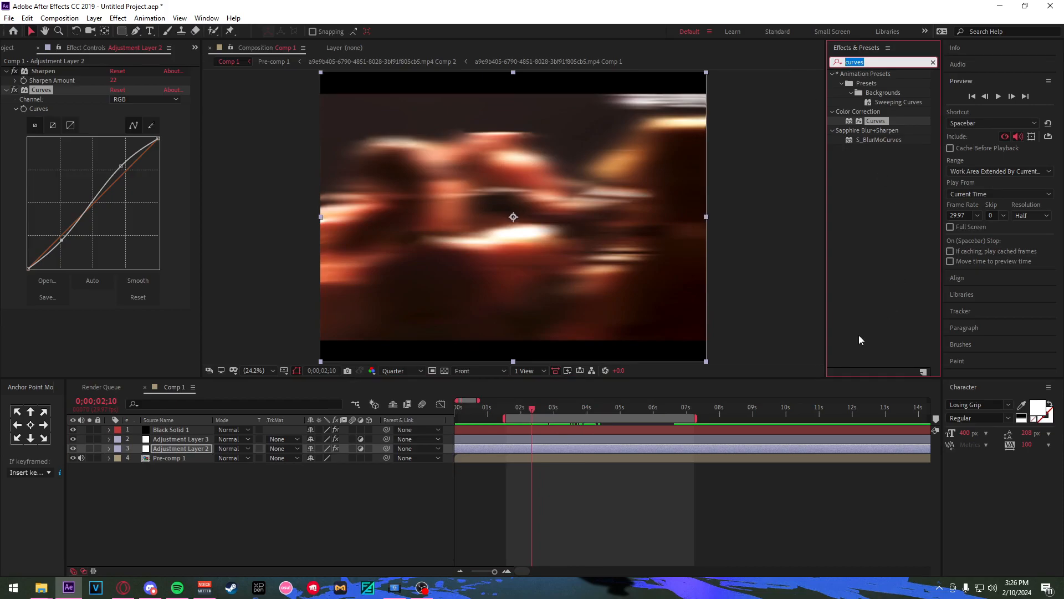
text(flicker)
drag(866, 235, 115, 251)
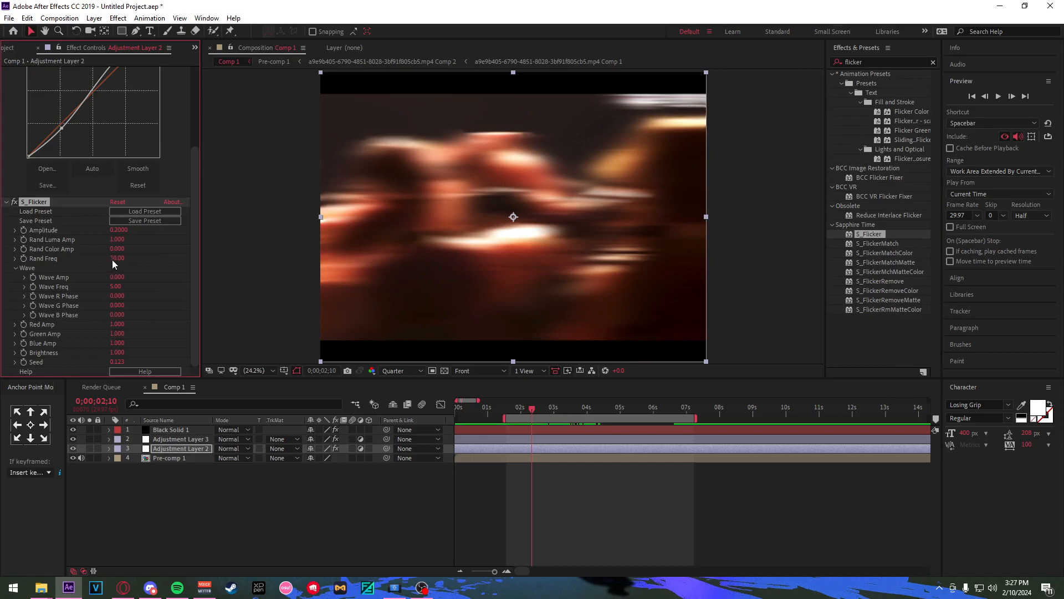
click(114, 258)
text(30)
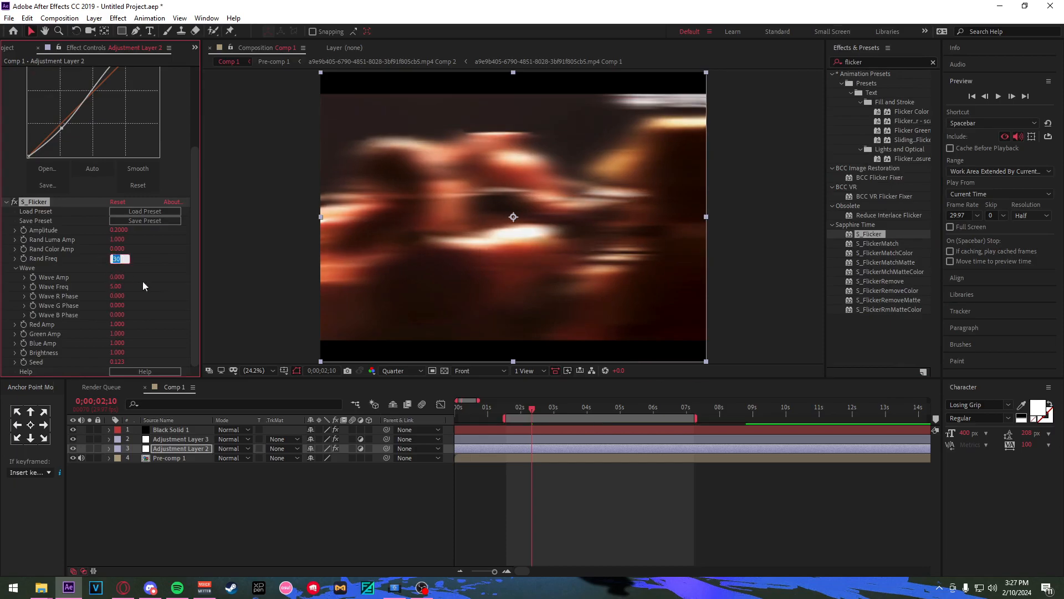
click(48, 270)
key(ctrl+z)
click(123, 230)
text(0.1)
key(Return)
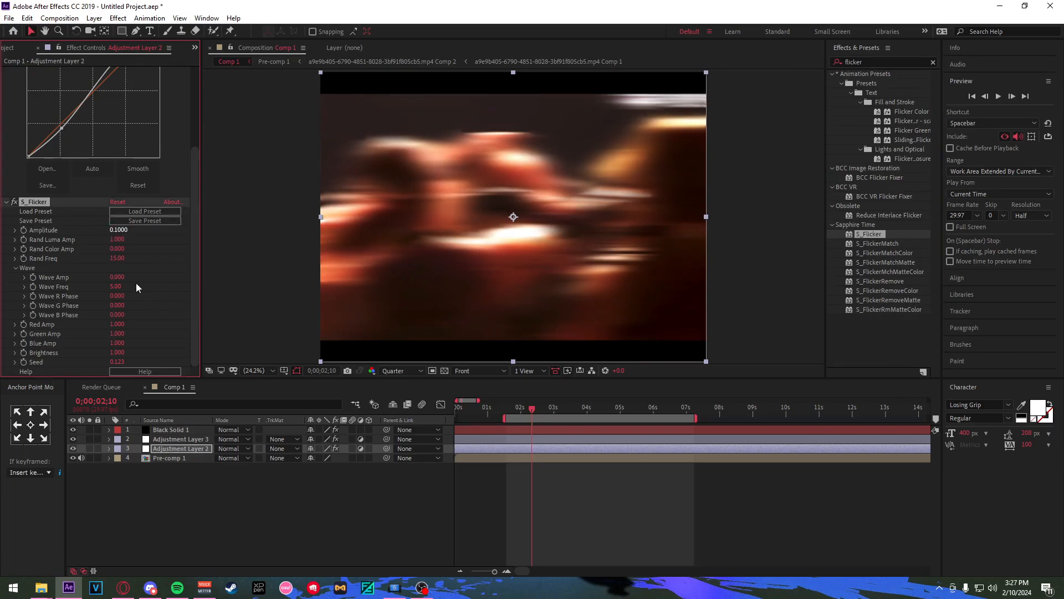
Move to 0;00;02;19, add the Magic Bullet Looks effect below S_Flicker on the lower adjustment layer, and open its look editor.
mouse_move(530, 411)
mouse_down()
mouse_move(521, 414)
mouse_move(540, 416)
mouse_up()
scroll(554, 510, down, 1)
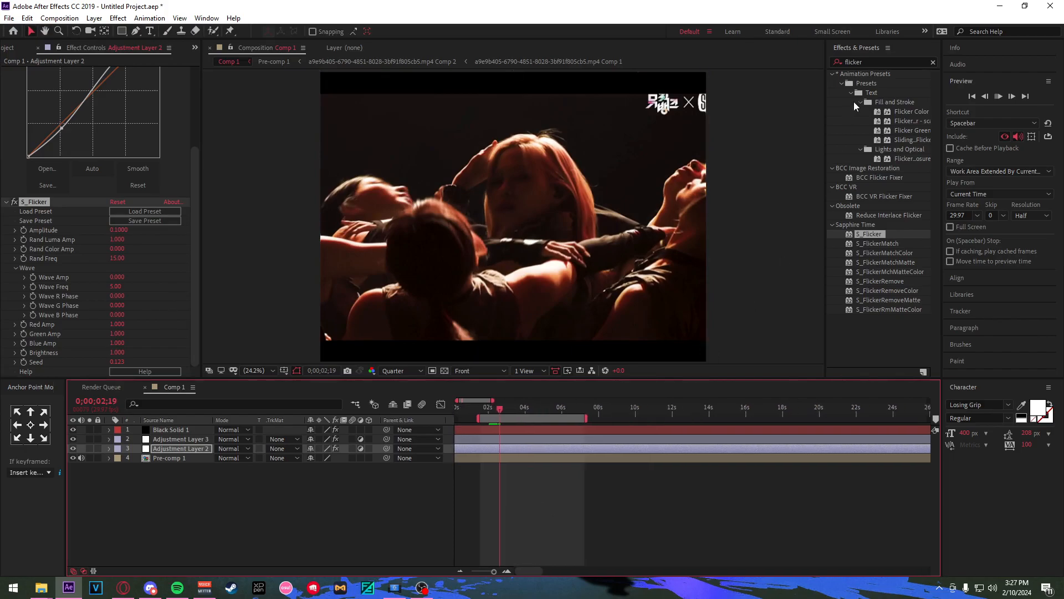
click(876, 63)
text(looks)
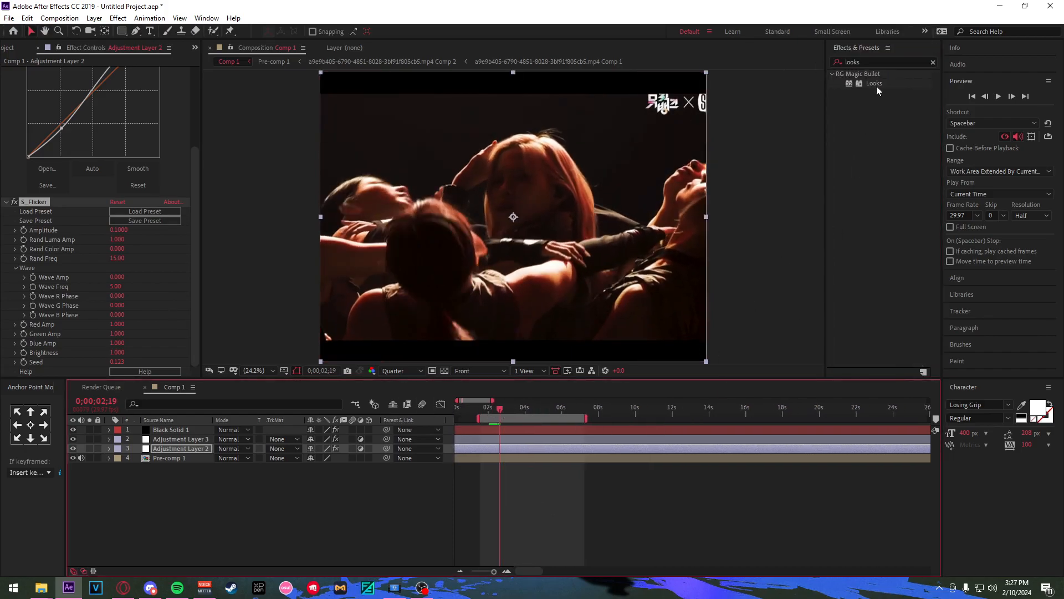
drag(875, 84, 100, 309)
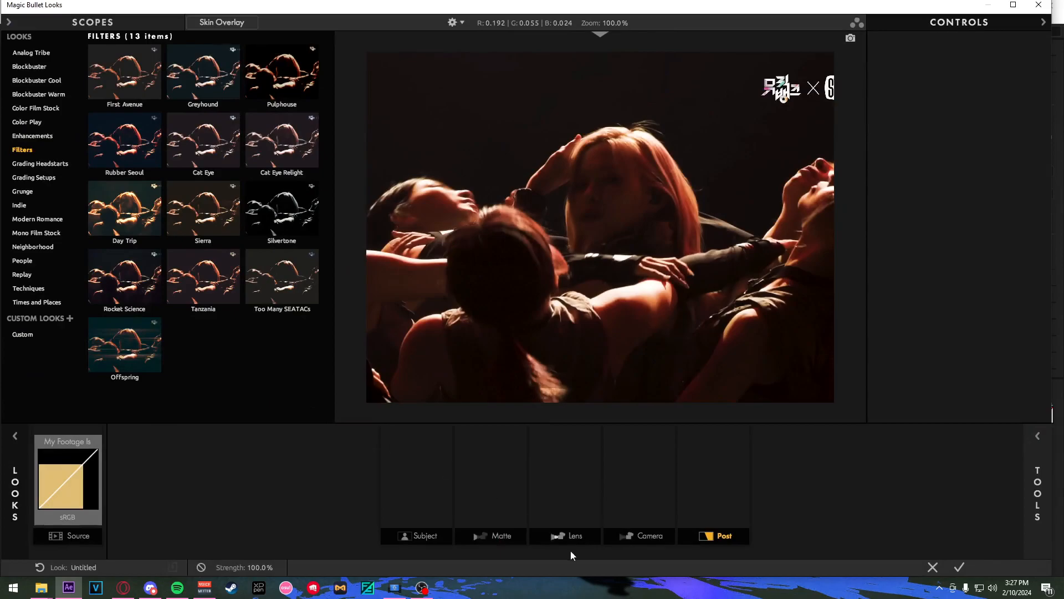
Browse look presets in categories such as Enhancements, Blockbuster Warm, Neighborhood and Analog Tribe, and close the editor without applying one.
click(10, 454)
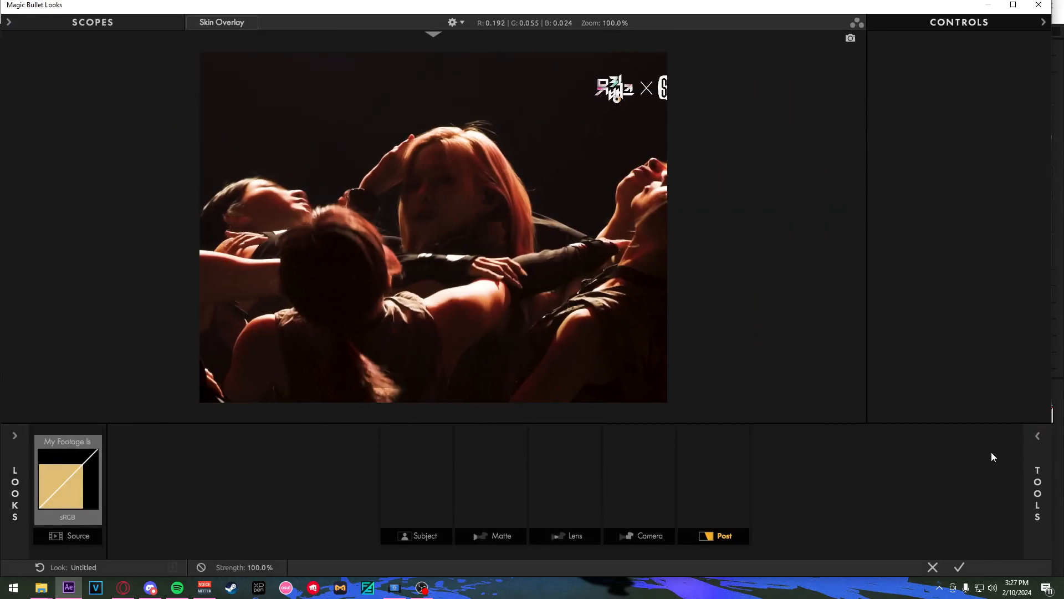
click(16, 444)
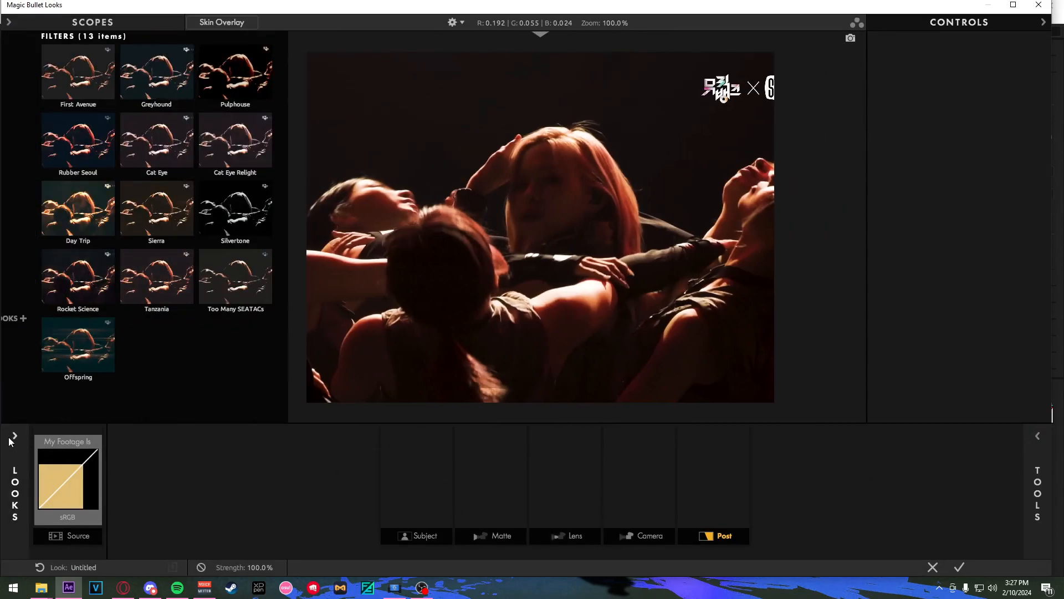
click(283, 111)
click(33, 136)
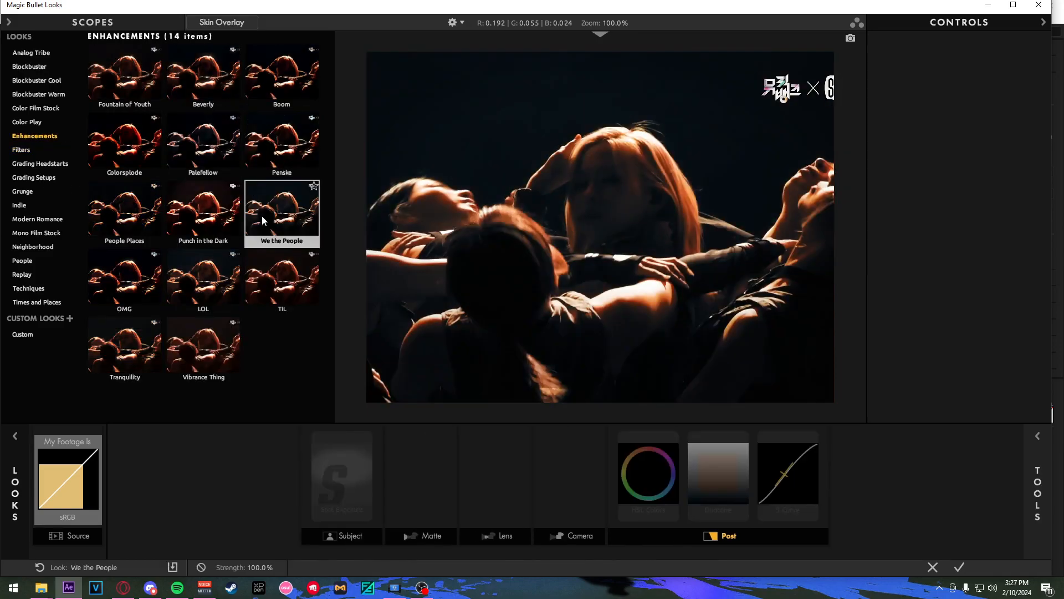
click(61, 94)
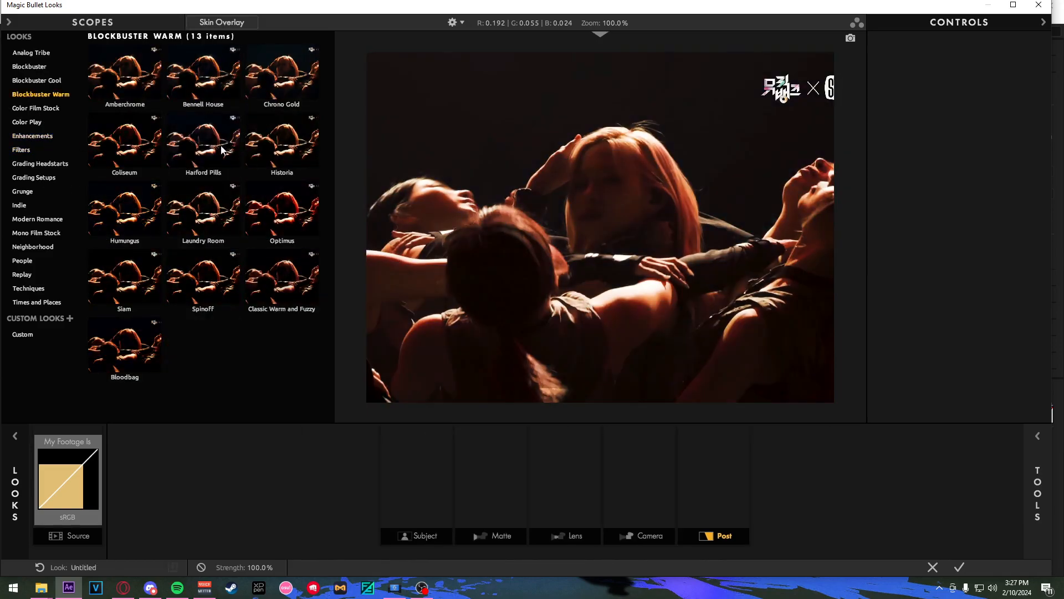
click(67, 247)
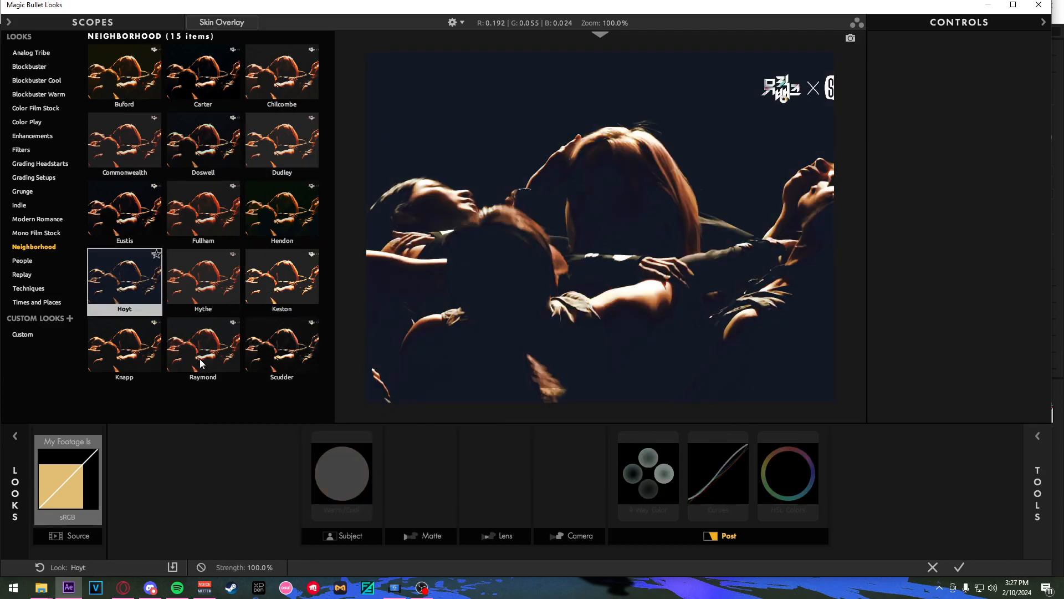
click(41, 66)
click(41, 53)
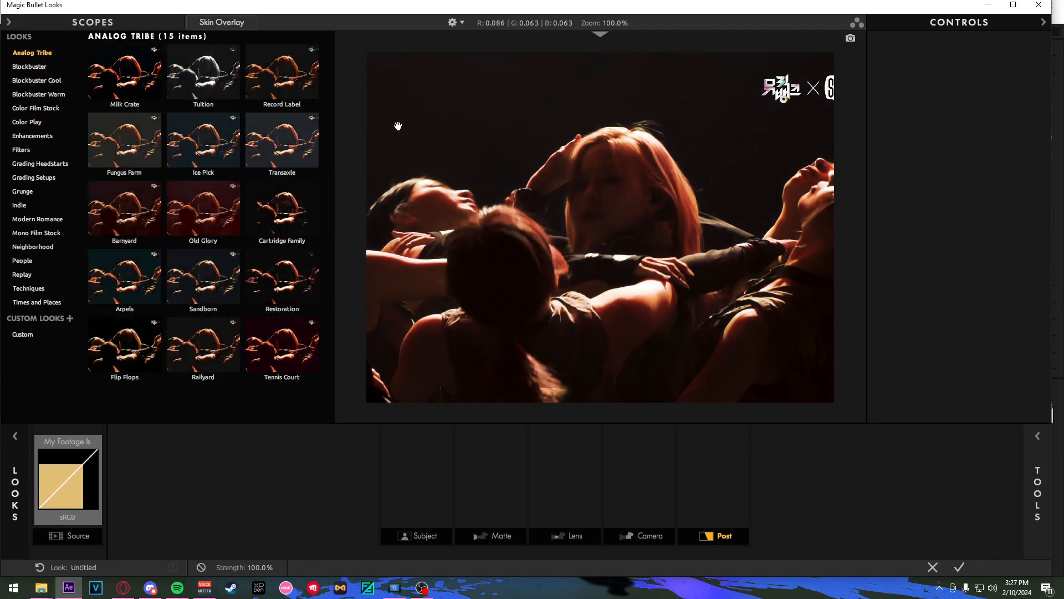
click(933, 567)
Reopen the Looks editor on the brighter close-up frame and preview the Analog Tribe presets.
click(514, 406)
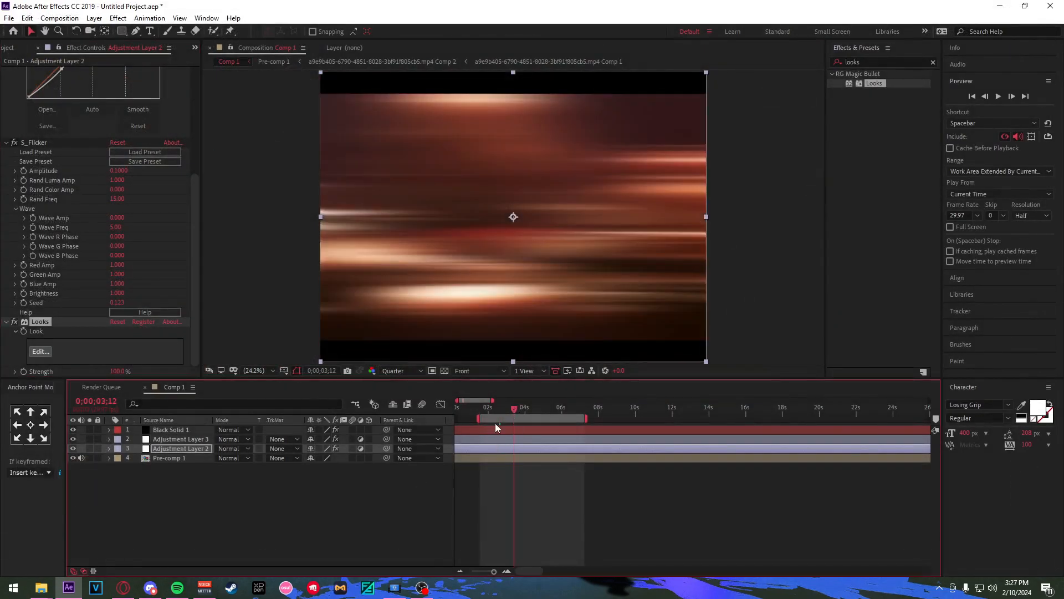
scroll(491, 424, up, 1)
drag(524, 406, 561, 423)
click(43, 352)
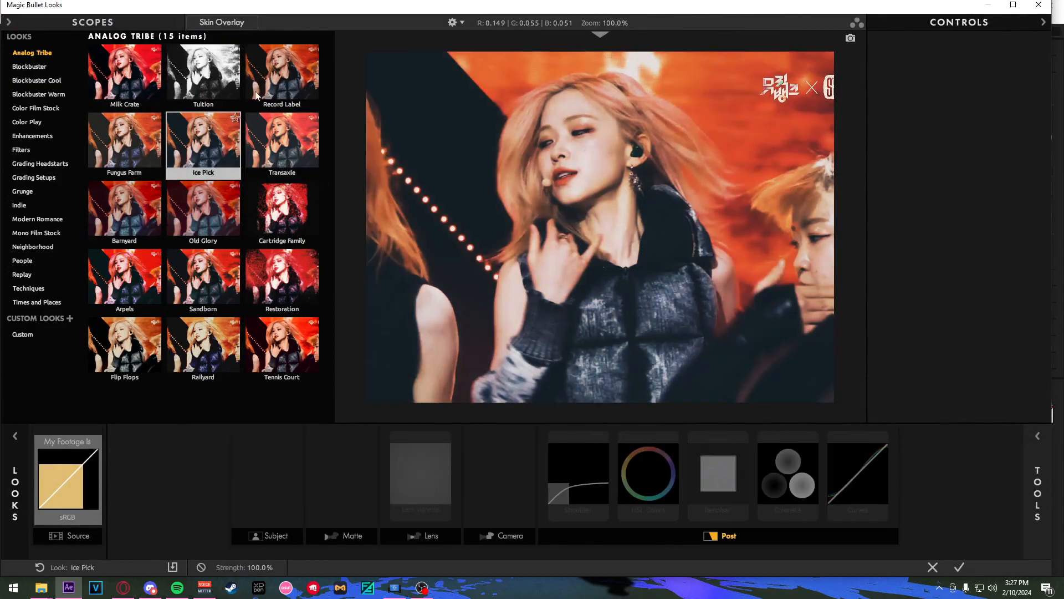
click(282, 66)
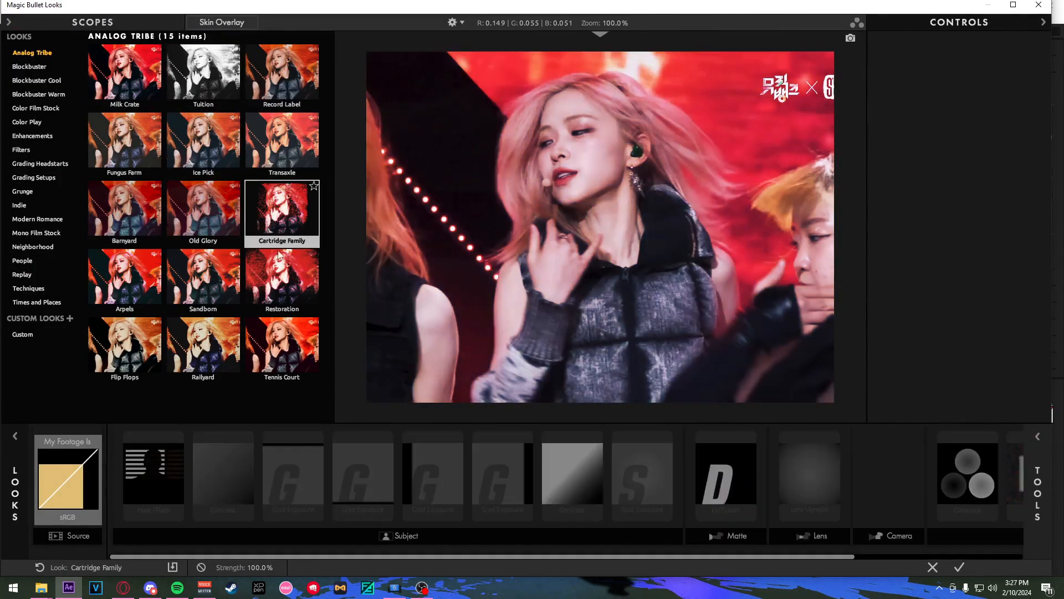
click(150, 302)
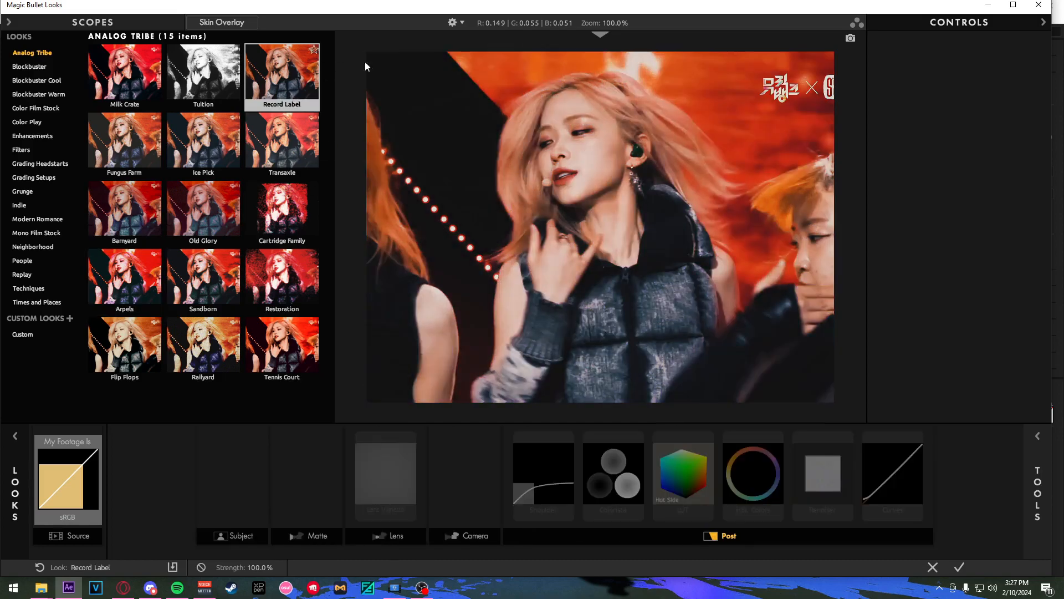
Add the Pop and Shadows/Highlights tools to the look's Subject stage.
click(1010, 470)
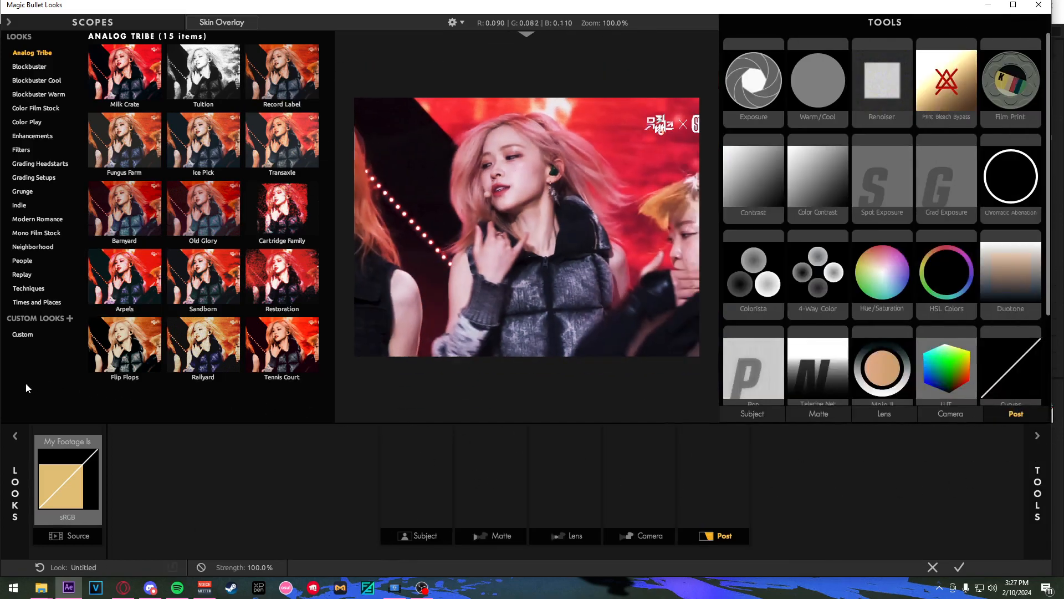
click(15, 436)
drag(754, 368, 501, 471)
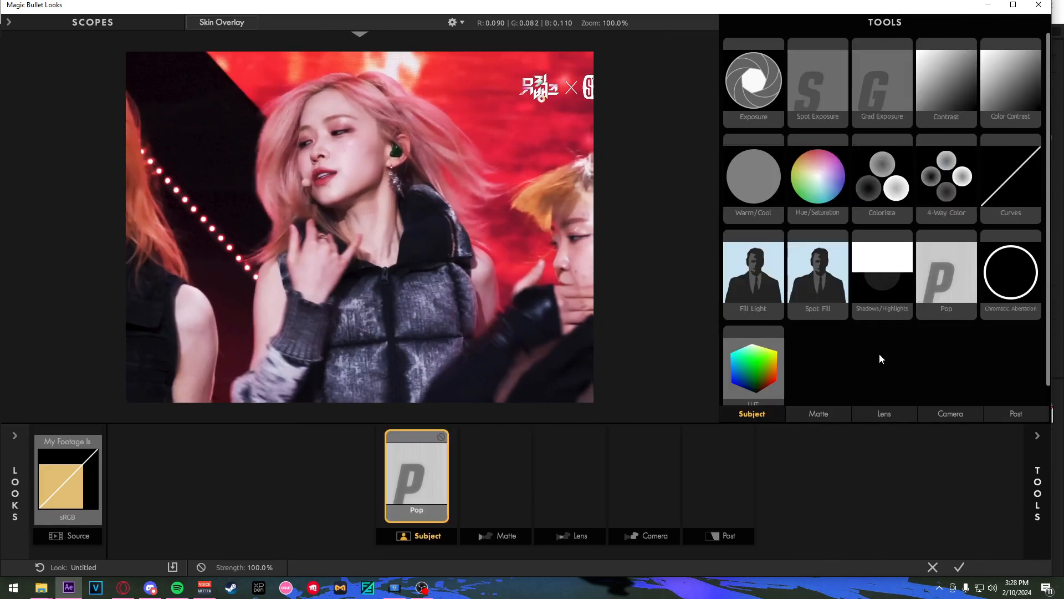
scroll(882, 358, down, 1)
drag(872, 261, 446, 427)
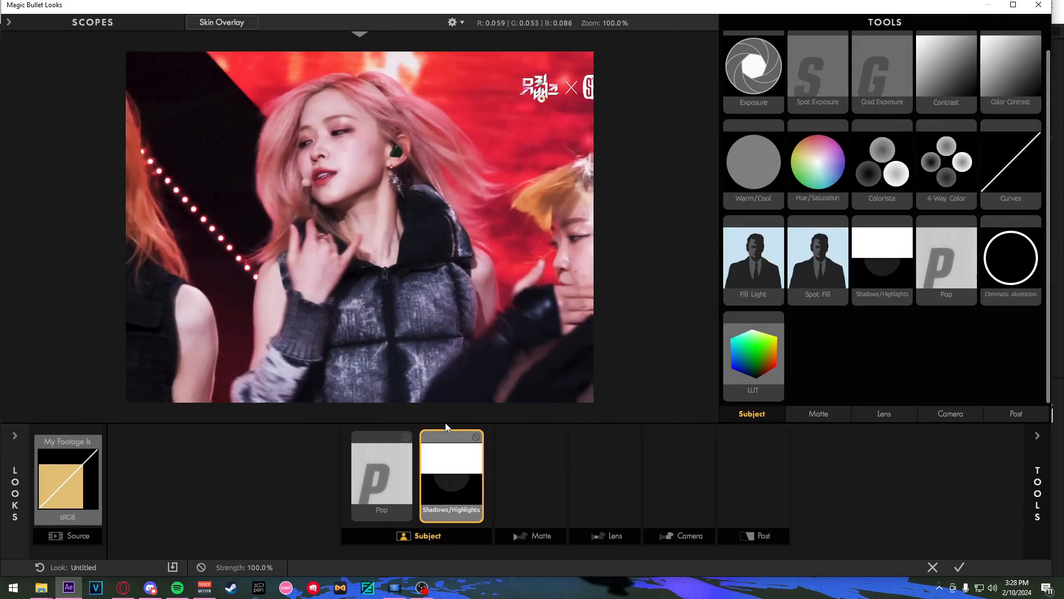
Add Diffusion to the Matte stage and Lens Vignette to the Lens stage of the look.
click(814, 417)
double_click(963, 101)
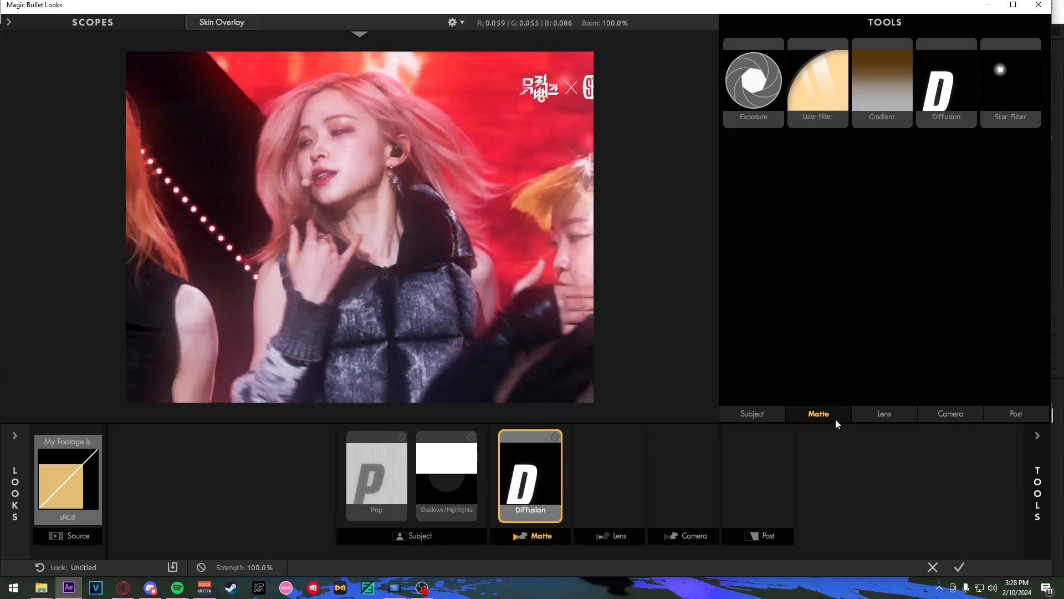
click(912, 417)
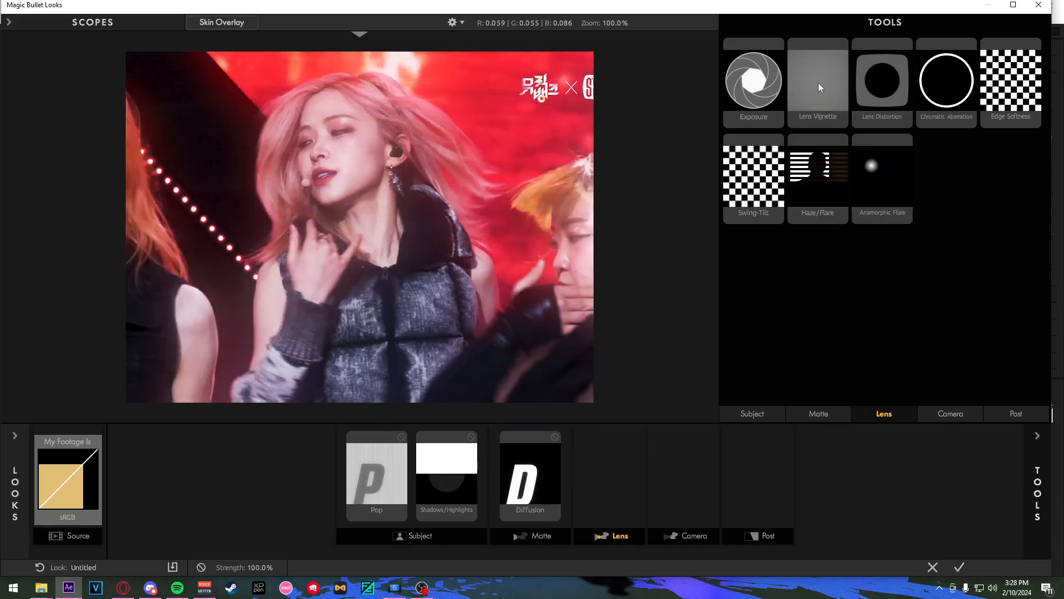
double_click(820, 87)
click(941, 415)
drag(942, 215, 977, 284)
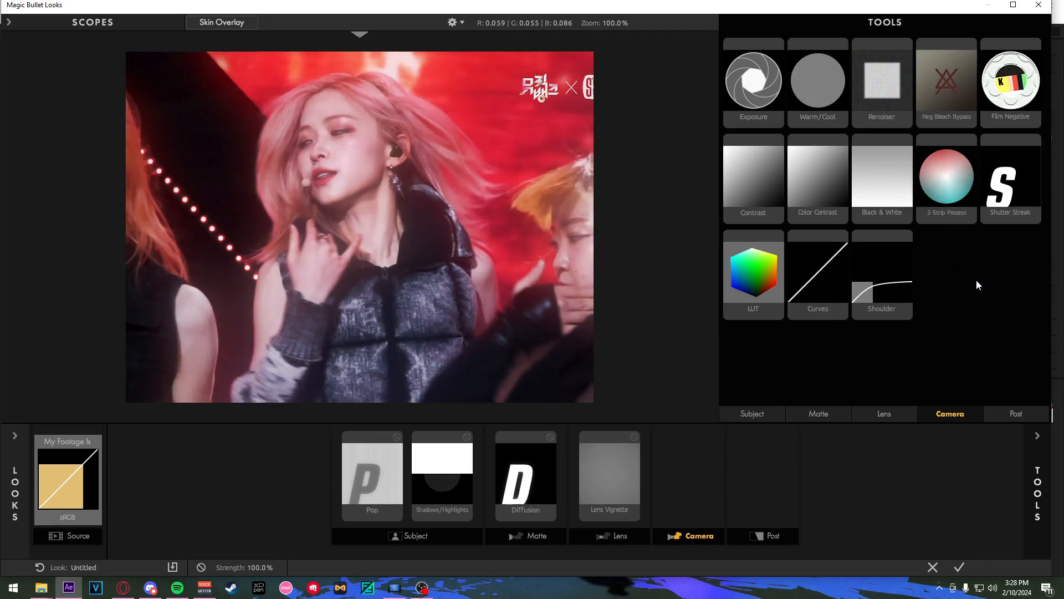
Add Curves to the Post stage and Colorista to the Subject stage of the look.
click(1012, 413)
scroll(956, 360, down, 2)
scroll(961, 358, up, 1)
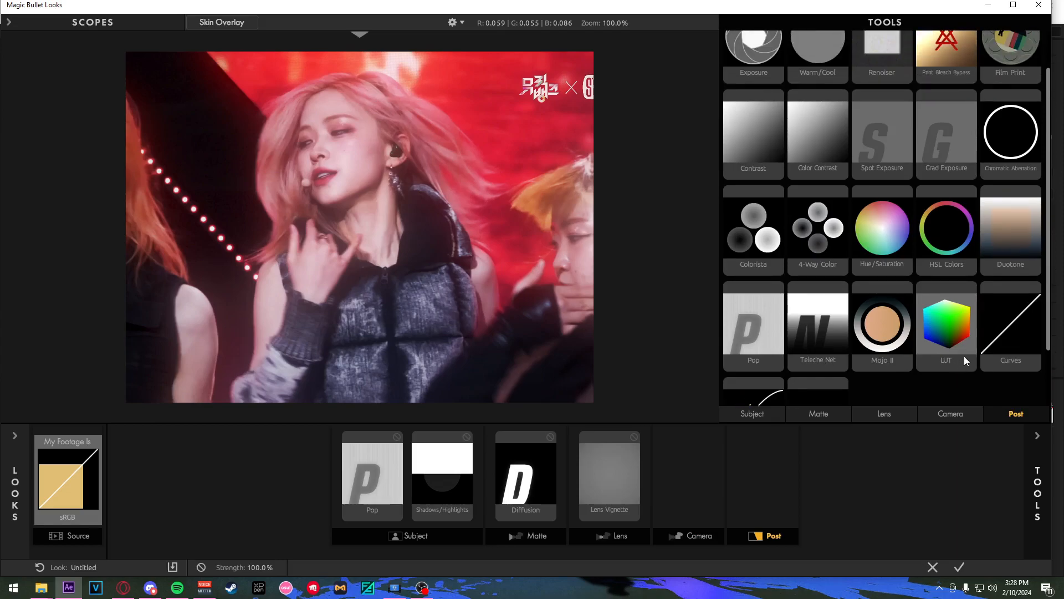
double_click(1012, 327)
scroll(883, 275, down, 2)
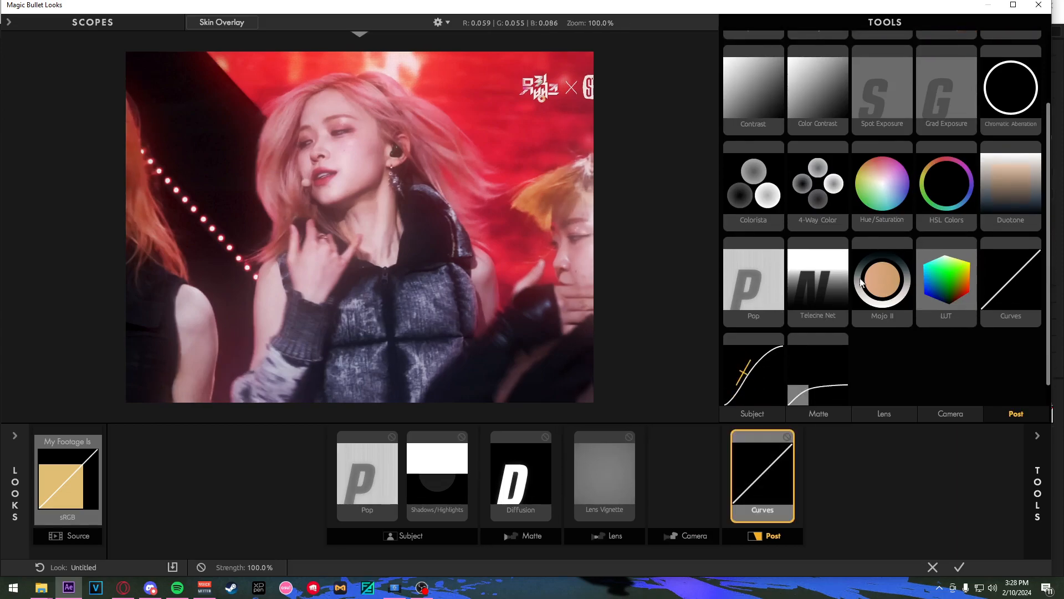
drag(753, 183, 457, 487)
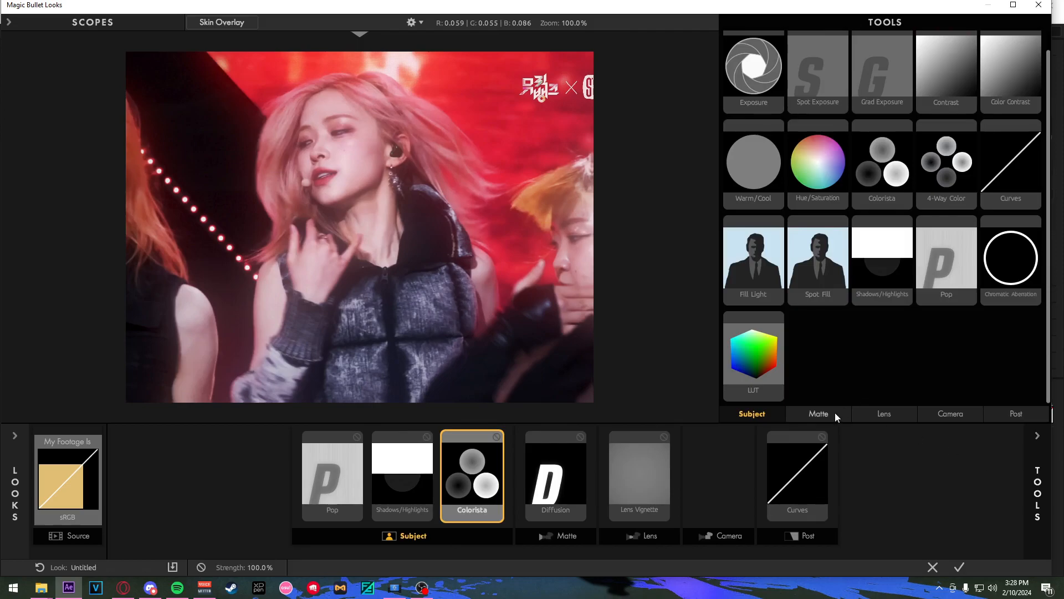
click(835, 413)
click(873, 413)
click(801, 535)
Set the Pop tool's Pop amount to 25%.
click(341, 494)
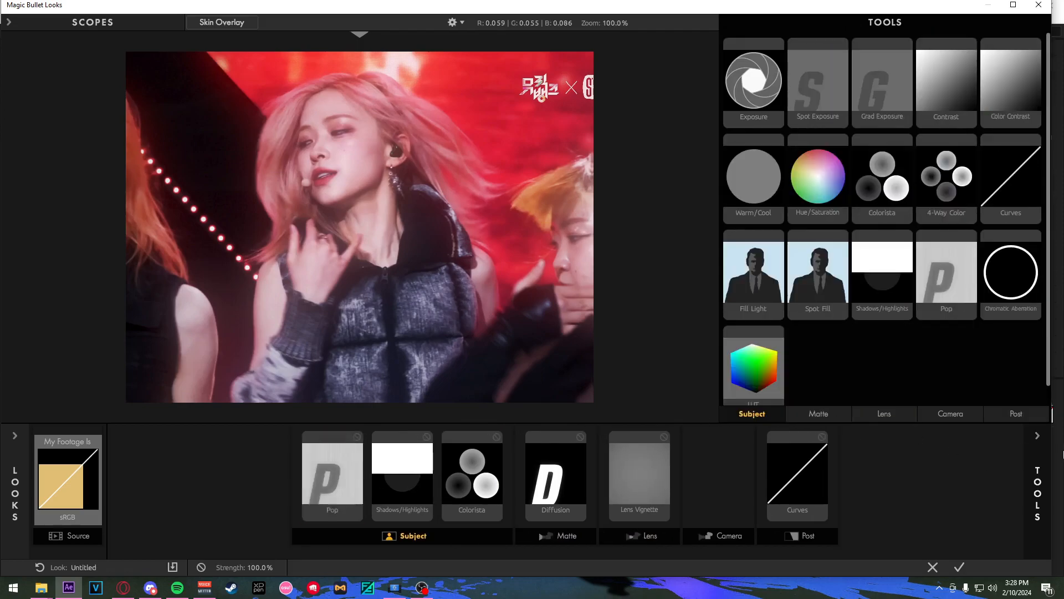
click(950, 72)
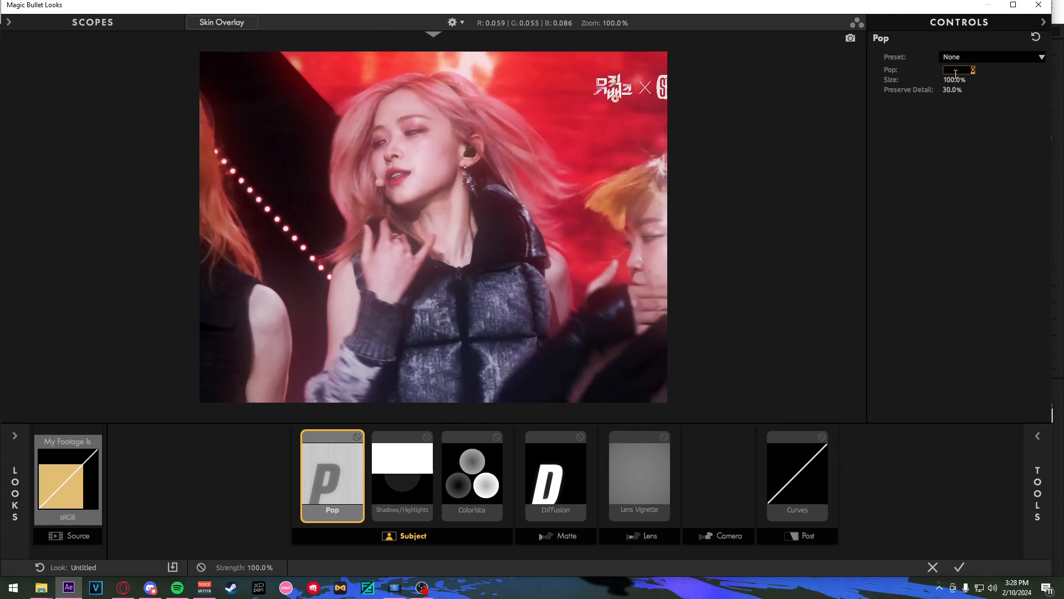
text(25)
key(Return)
Set Shadows to +0.60 in the Shadows/Highlights tool.
click(387, 461)
mouse_move(933, 70)
mouse_down()
mouse_move(907, 68)
mouse_move(946, 68)
mouse_move(887, 69)
mouse_move(950, 70)
mouse_move(932, 69)
mouse_up()
text(-)
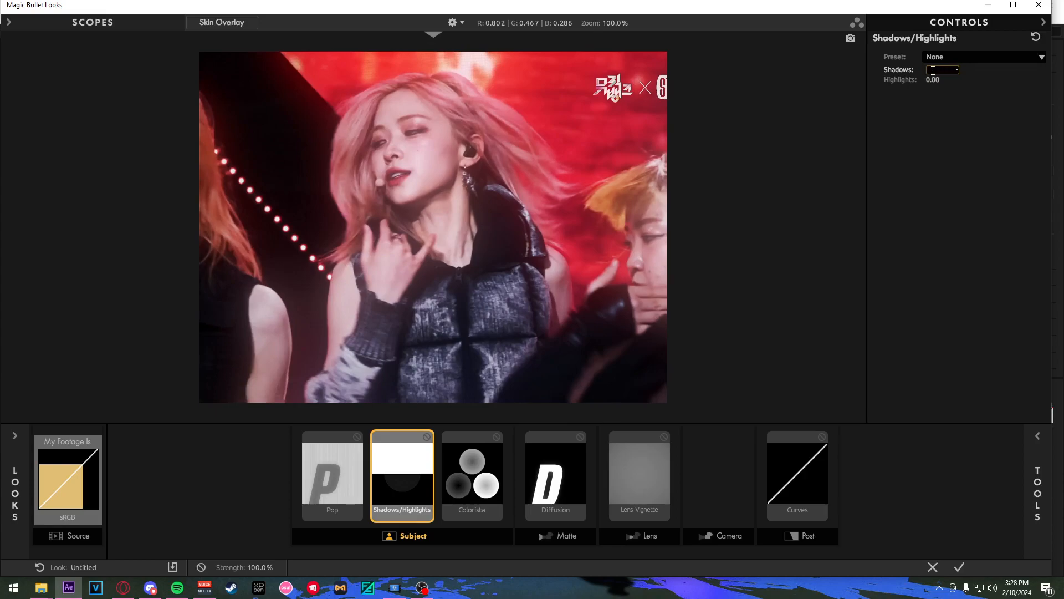
text(5)
key(Return)
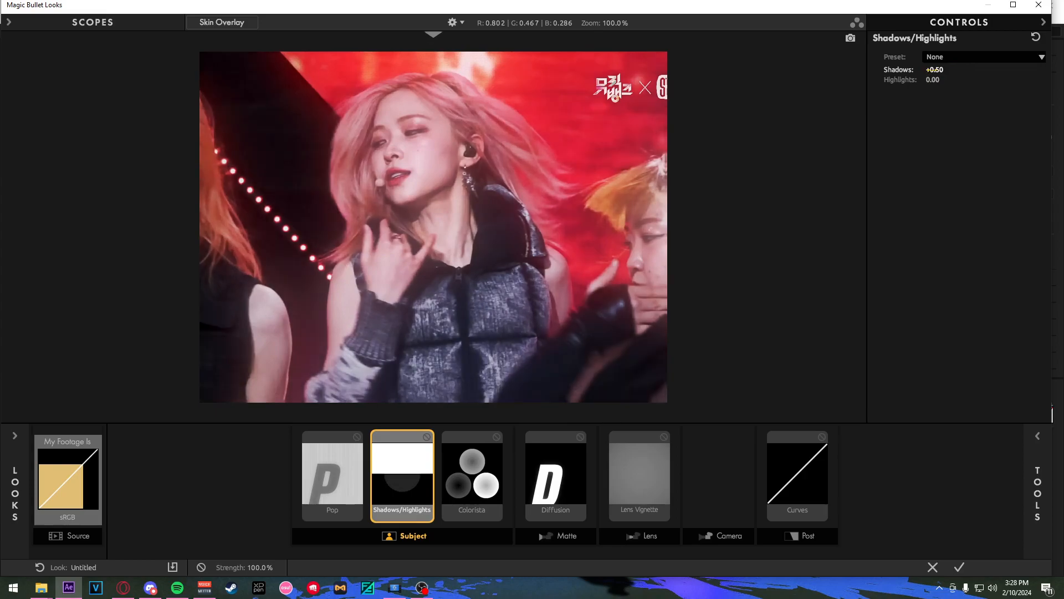
Set Shadows to -0.50 in the Shadows/Highlights tool.
click(938, 71)
text(-0.5)
key(Return)
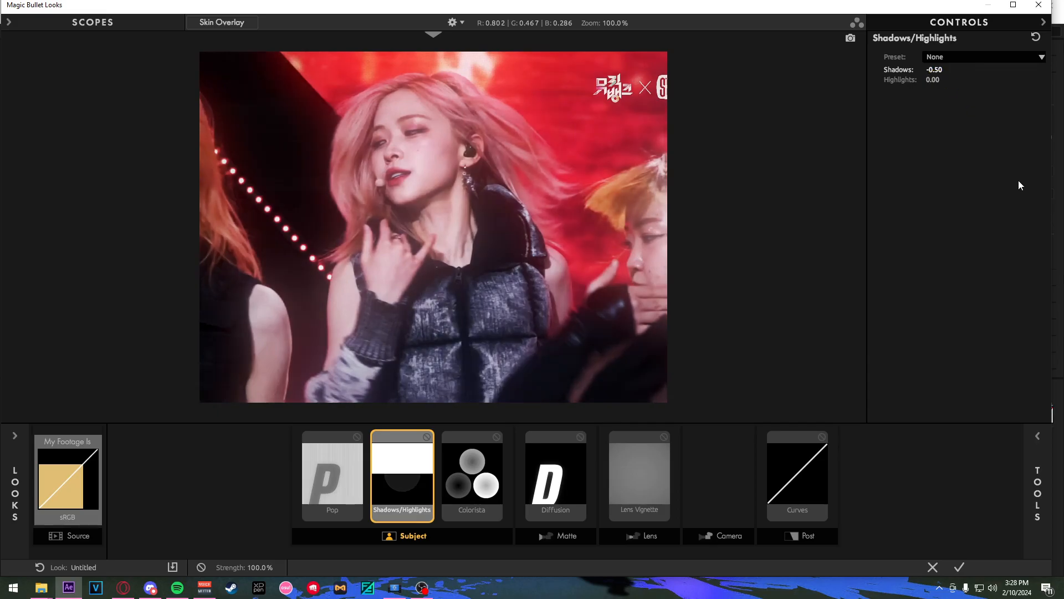
Slightly raise the Midtones luminance and lower the Shadows luminance in the Colorista tool's 3-Way Color.
click(497, 475)
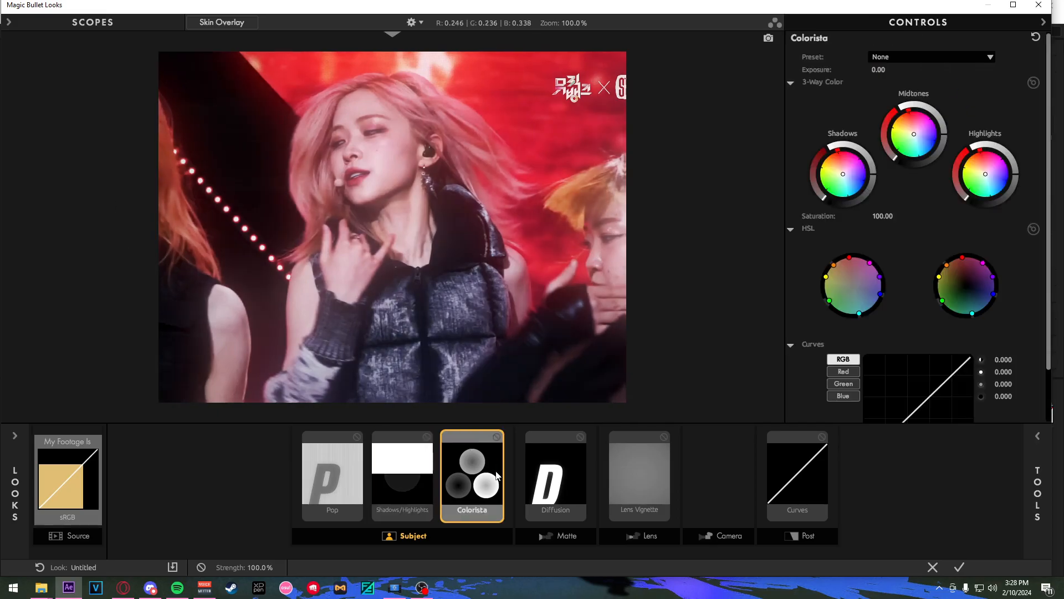
mouse_move(945, 134)
mouse_down()
mouse_move(943, 144)
mouse_move(944, 126)
mouse_up()
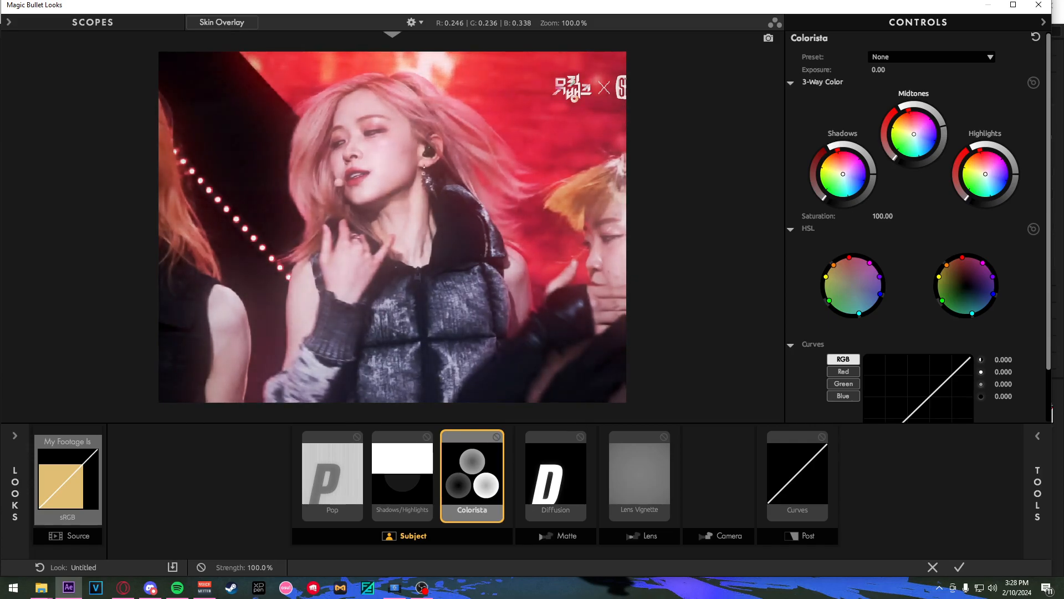
drag(873, 177, 873, 181)
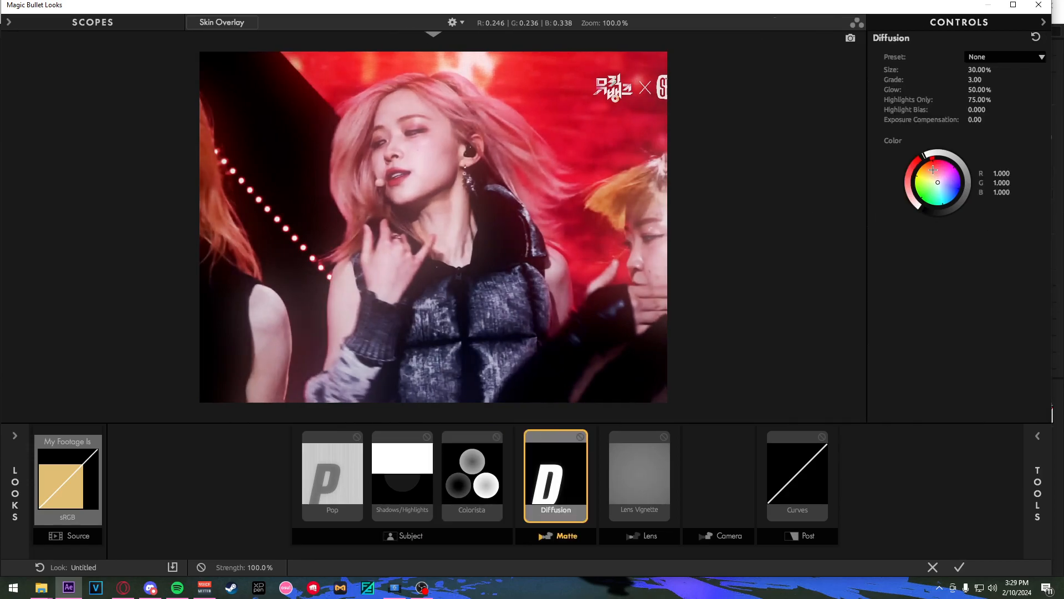
Tint the Diffusion color pinkish red (about R 0.999, G 0.344, B 0.511) and set its Grade to 5.00.
mouse_move(933, 169)
mouse_down()
mouse_move(961, 178)
mouse_move(939, 163)
mouse_up()
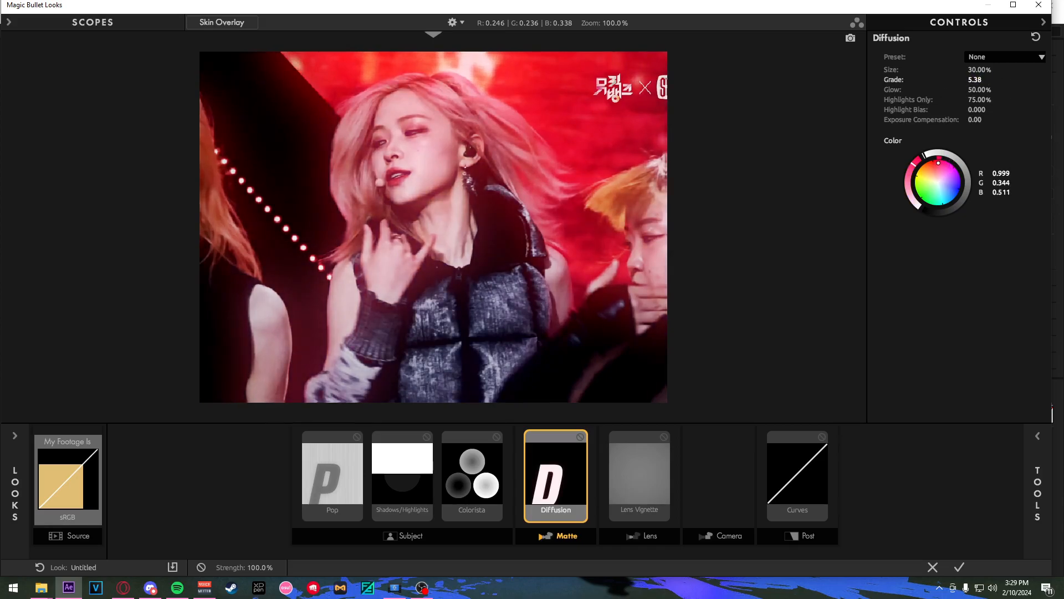
click(973, 79)
text(3.00)
key(Return)
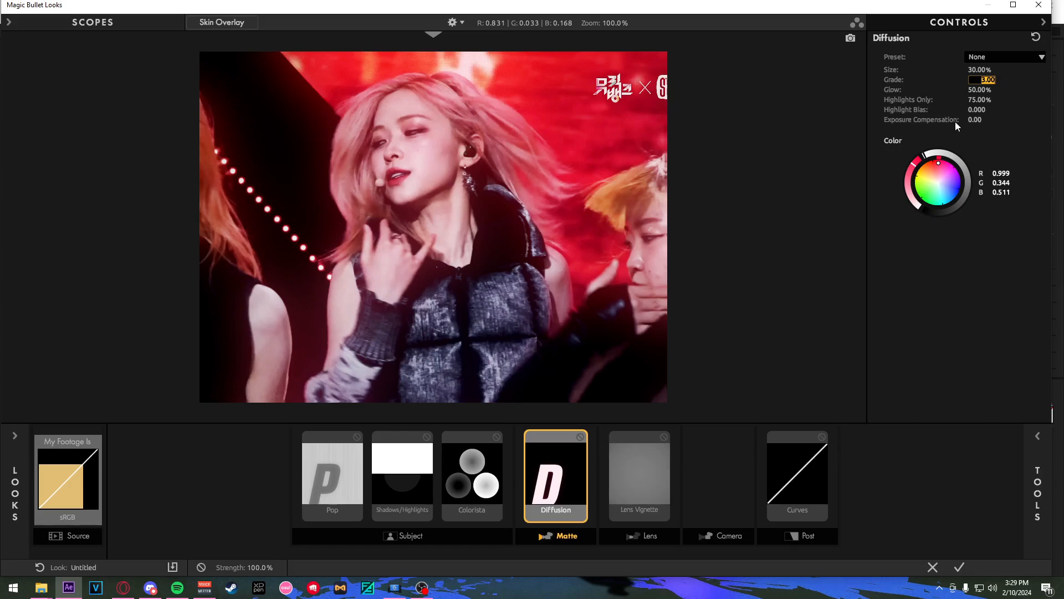
text(5)
key(Return)
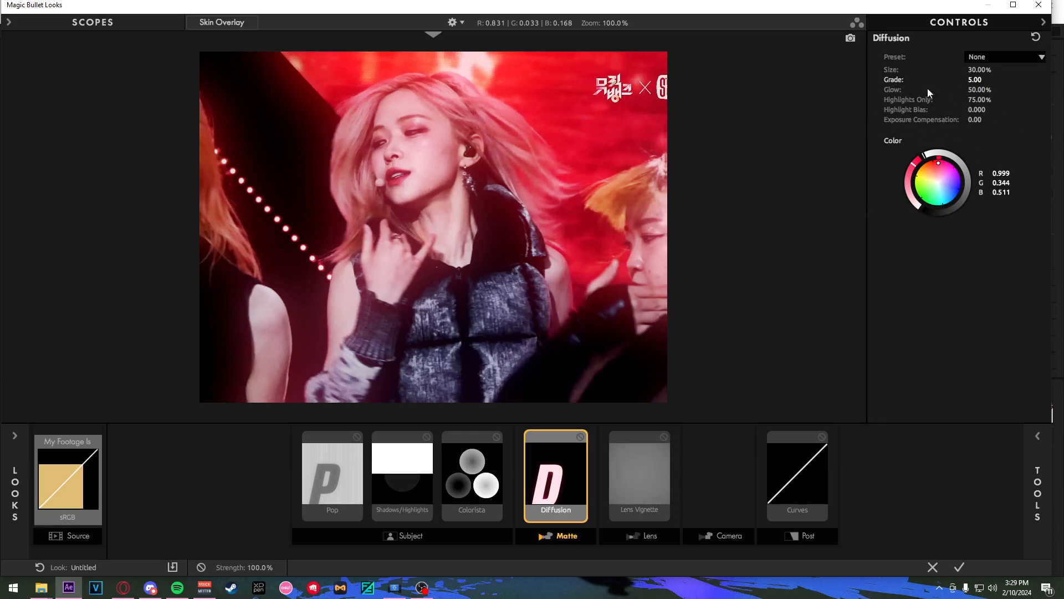
Set the Lens Vignette's Amount to +75%.
click(634, 505)
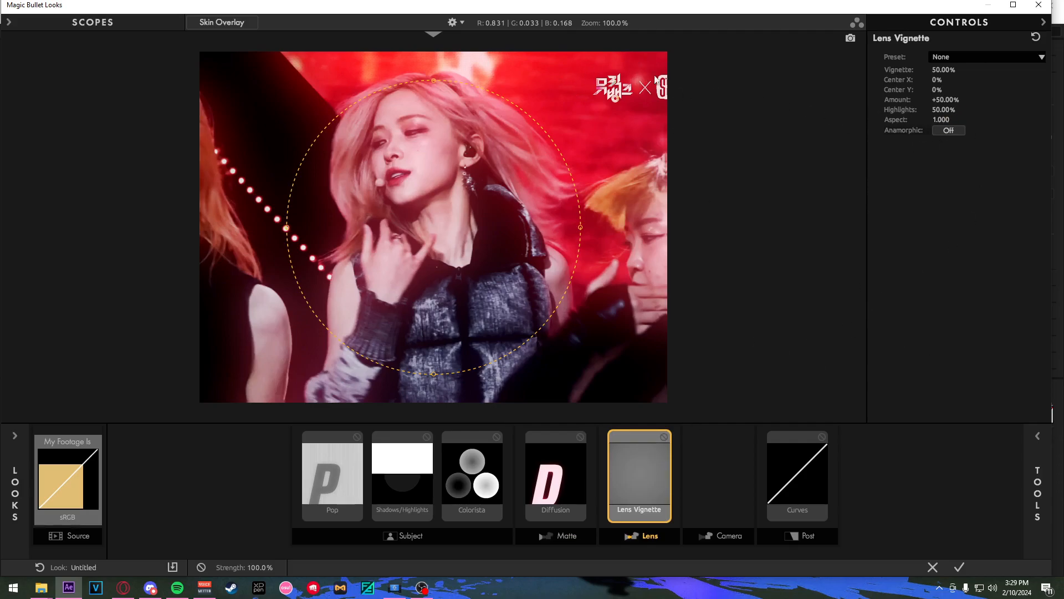
click(942, 100)
text(75)
key(Return)
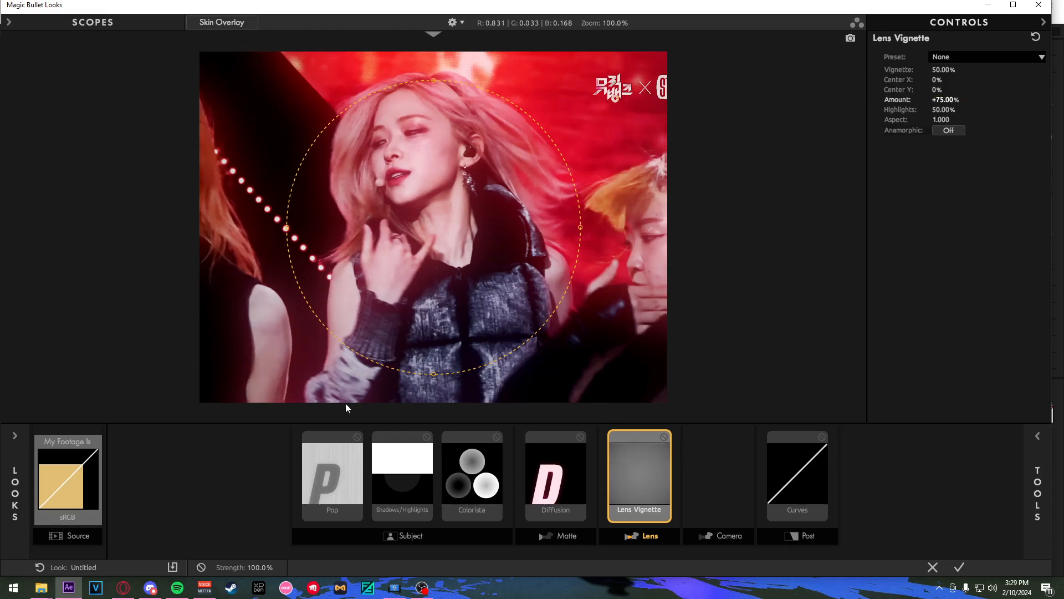
Reshape the Post stage's RGB curve with one highlight and one shadow point, and apply the look.
click(796, 465)
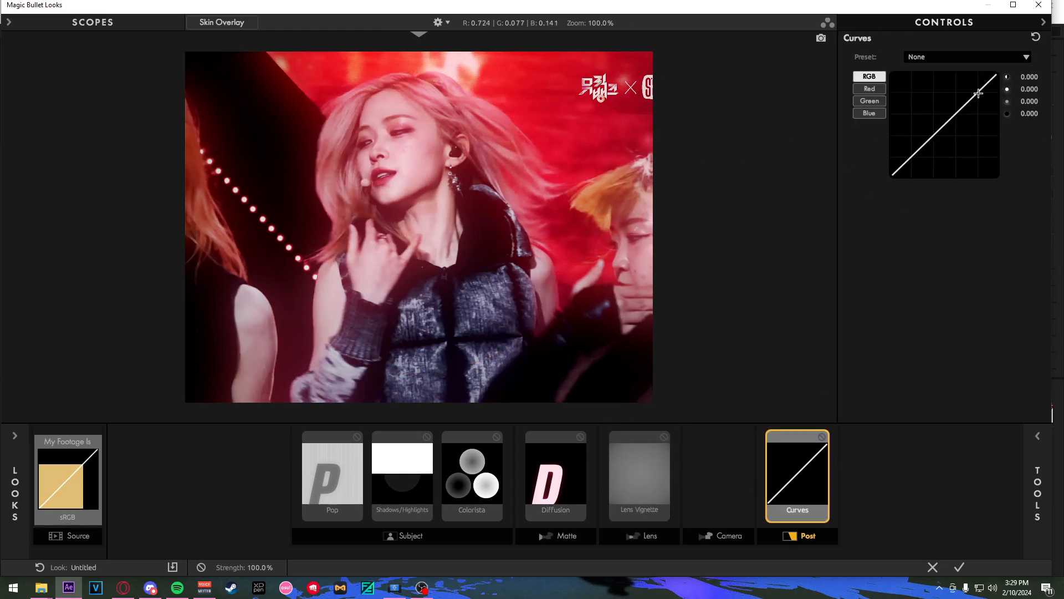
drag(978, 91, 981, 95)
mouse_move(920, 157)
mouse_down()
mouse_move(912, 147)
mouse_move(920, 156)
mouse_up()
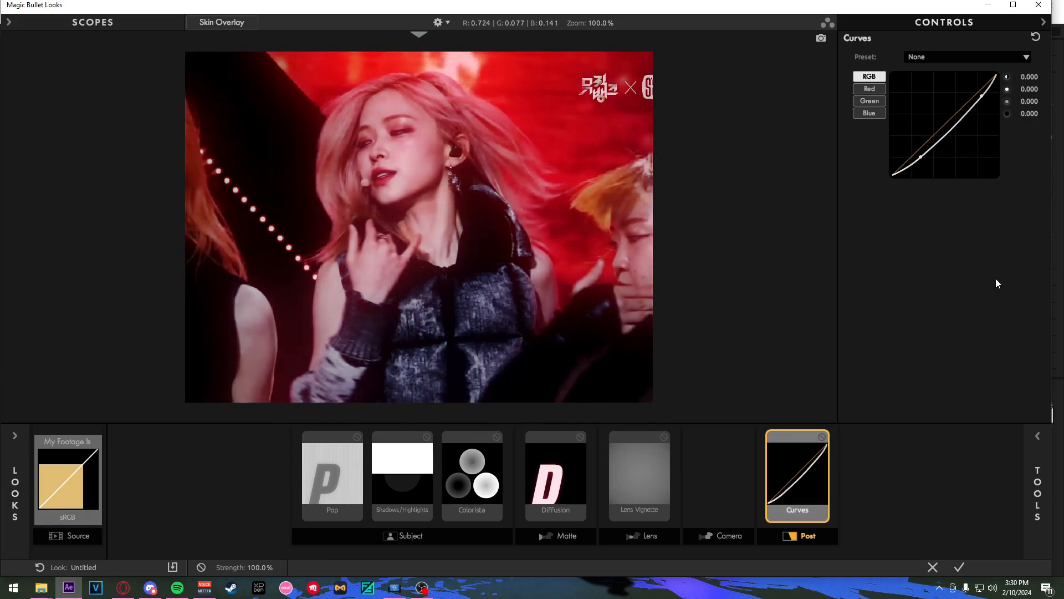
drag(982, 96, 983, 97)
drag(921, 158, 910, 156)
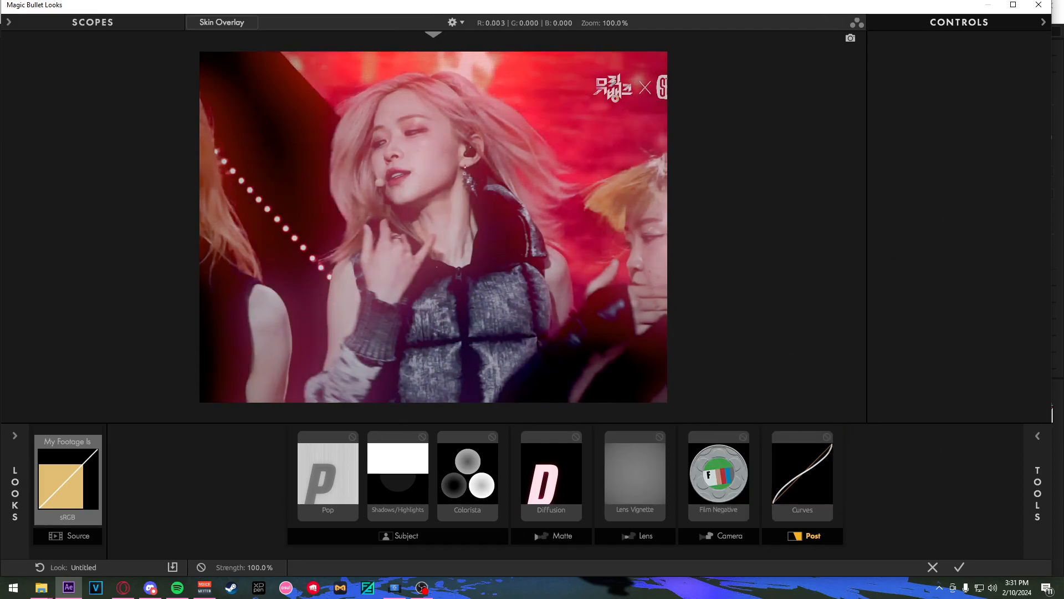
click(959, 567)
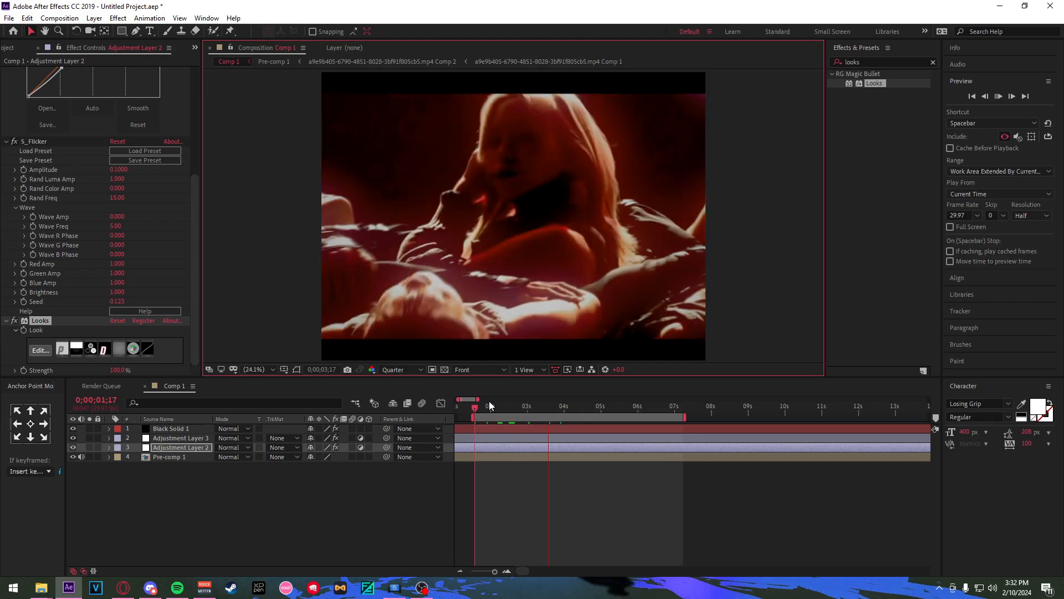
Find the clip cut at 0;00;03;20 in Pre-comp 1 and split Adjustment Layer 2 there in Comp 1.
double_click(515, 460)
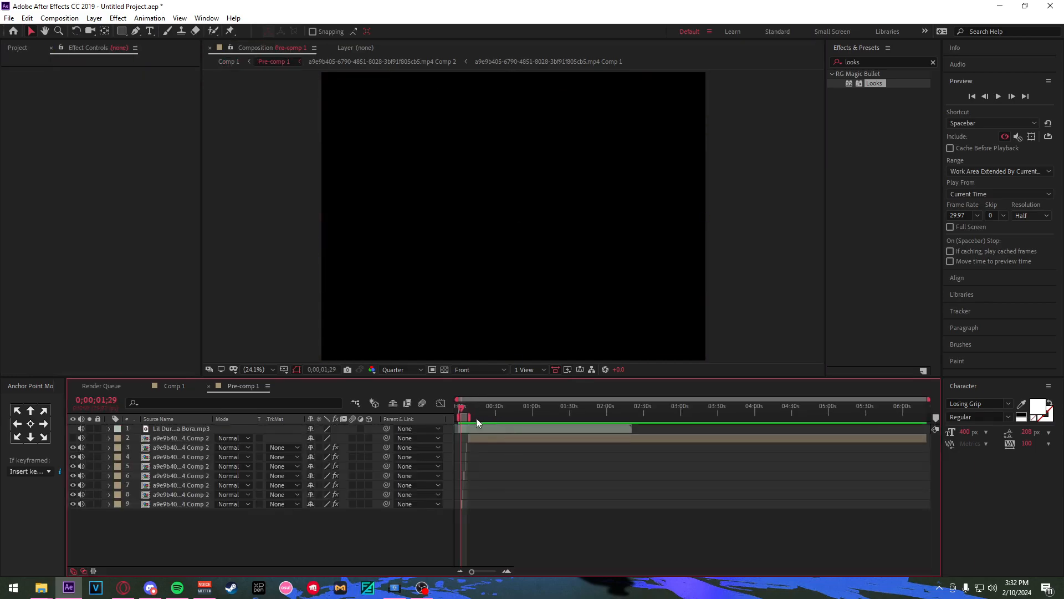
scroll(459, 420, up, 4)
scroll(491, 419, up, 3)
drag(489, 412, 501, 414)
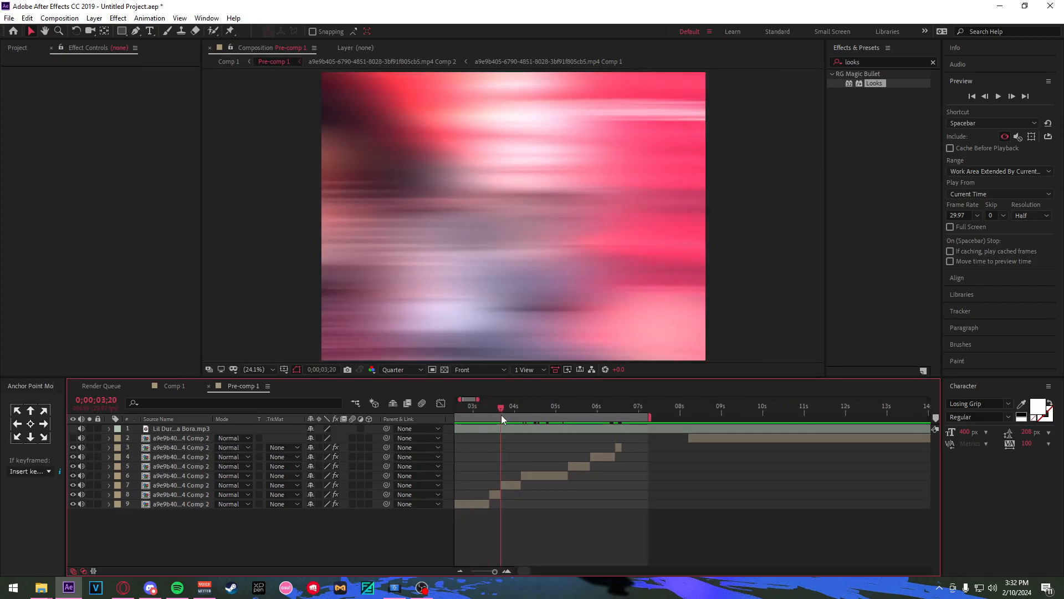
click(174, 386)
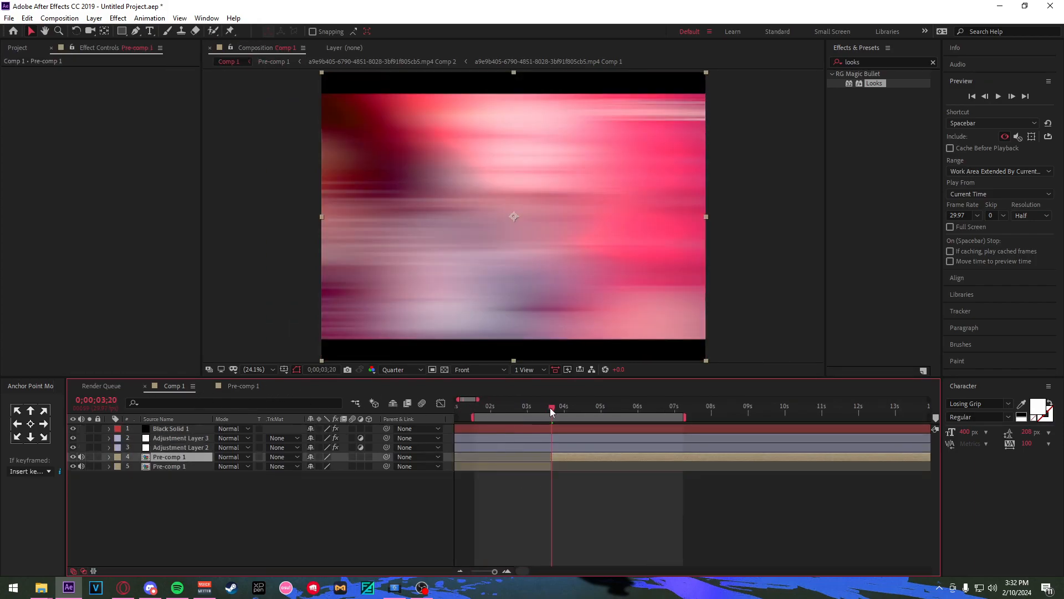
click(548, 448)
key(ctrl+shift+d)
On the earlier part of Adjustment Layer 2, turn off Curves and set the Looks strength to 45%.
drag(550, 409, 491, 411)
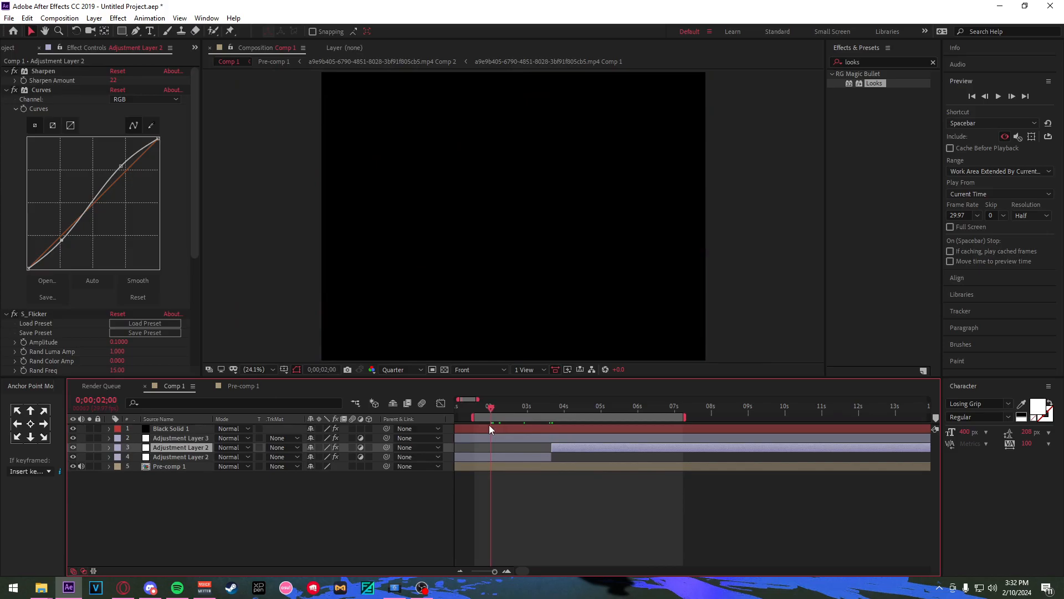
click(496, 459)
key(space)
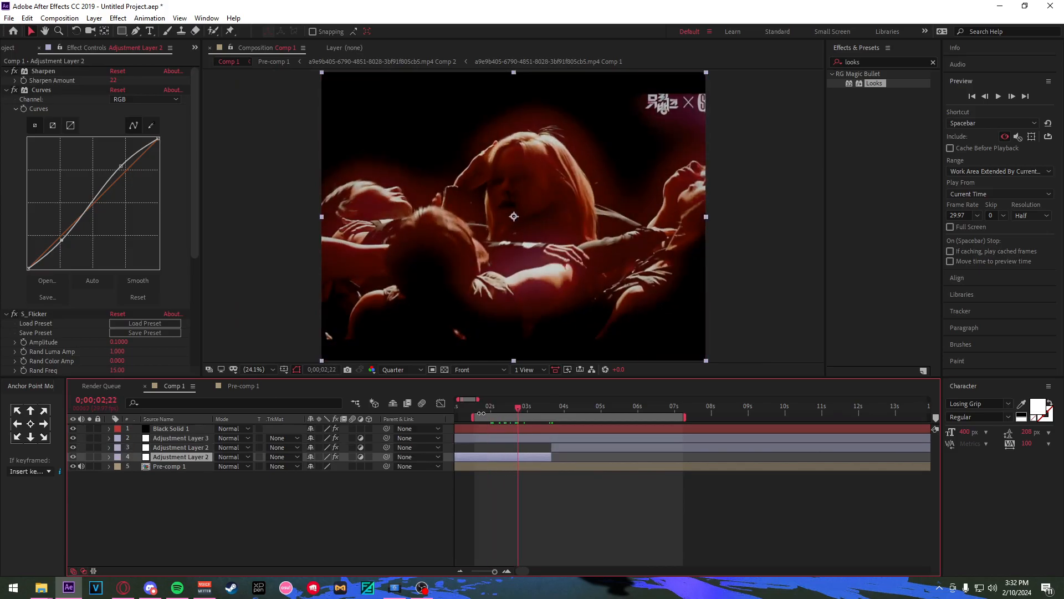
click(15, 81)
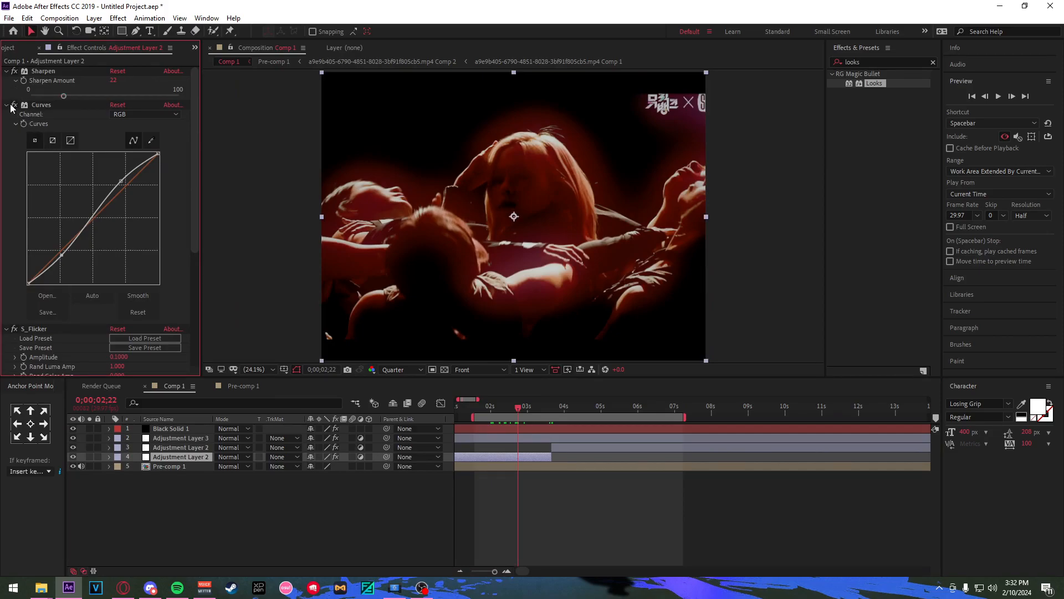
scroll(69, 245, down, 5)
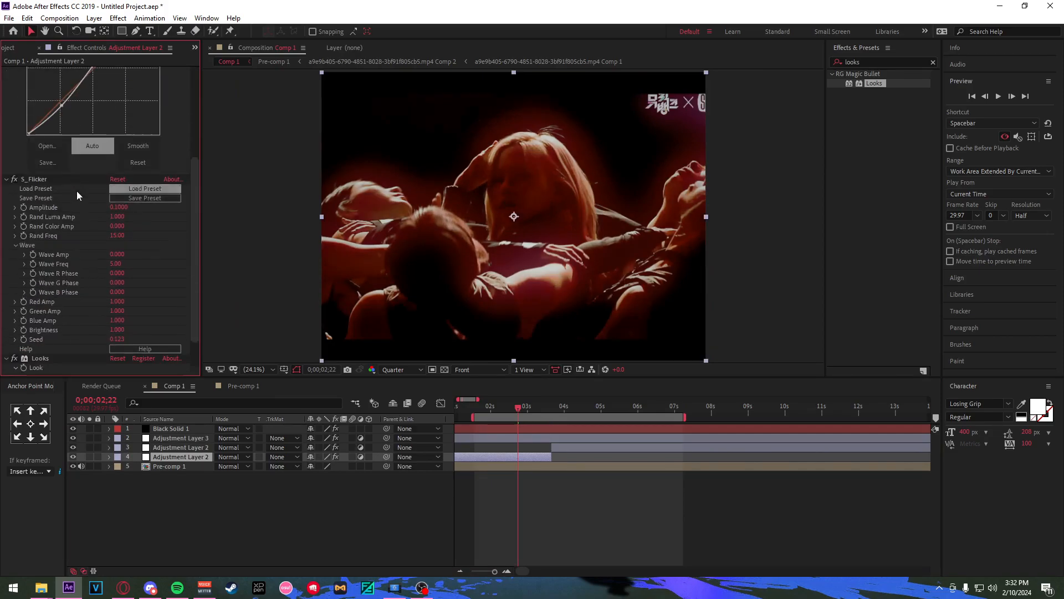
click(117, 370)
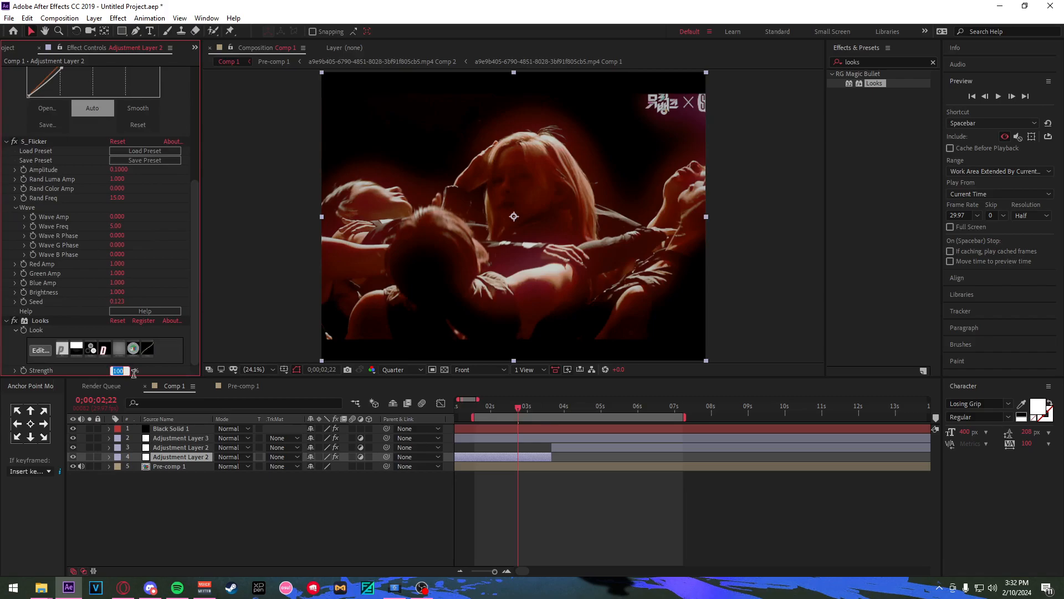
text(45)
key(Return)
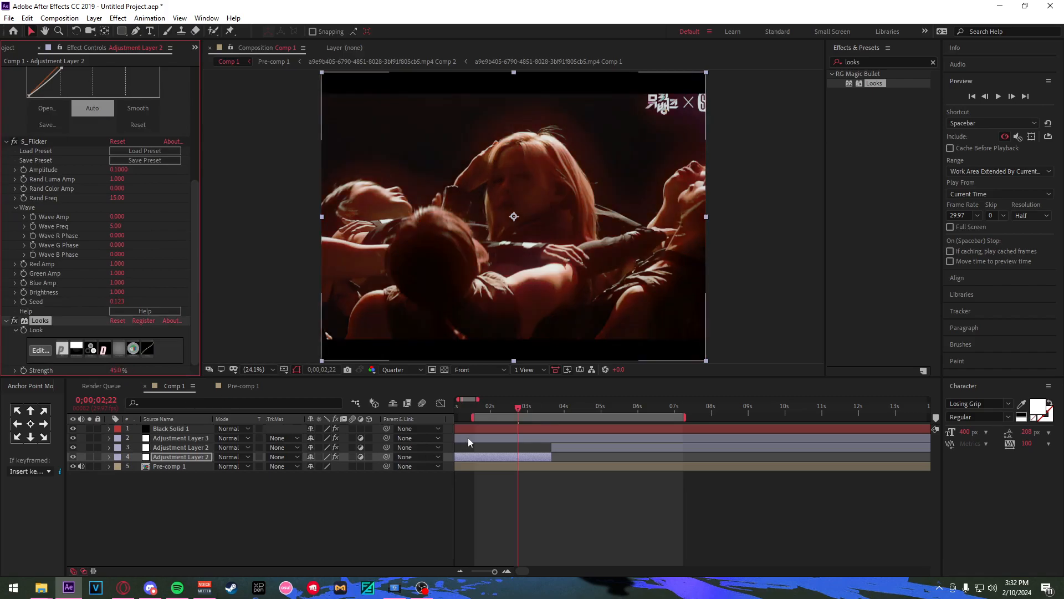
Add the Exposure effect to the earlier Adjustment Layer 2 part and raise its exposure to about 2.33.
click(526, 410)
drag(526, 410, 498, 410)
click(520, 408)
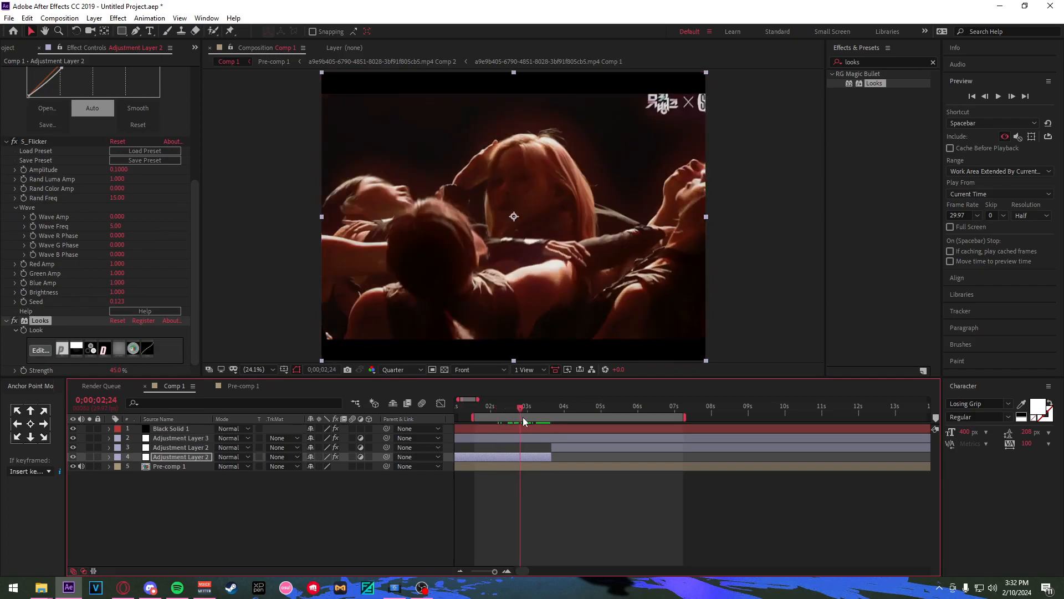
click(875, 60)
text(exposure)
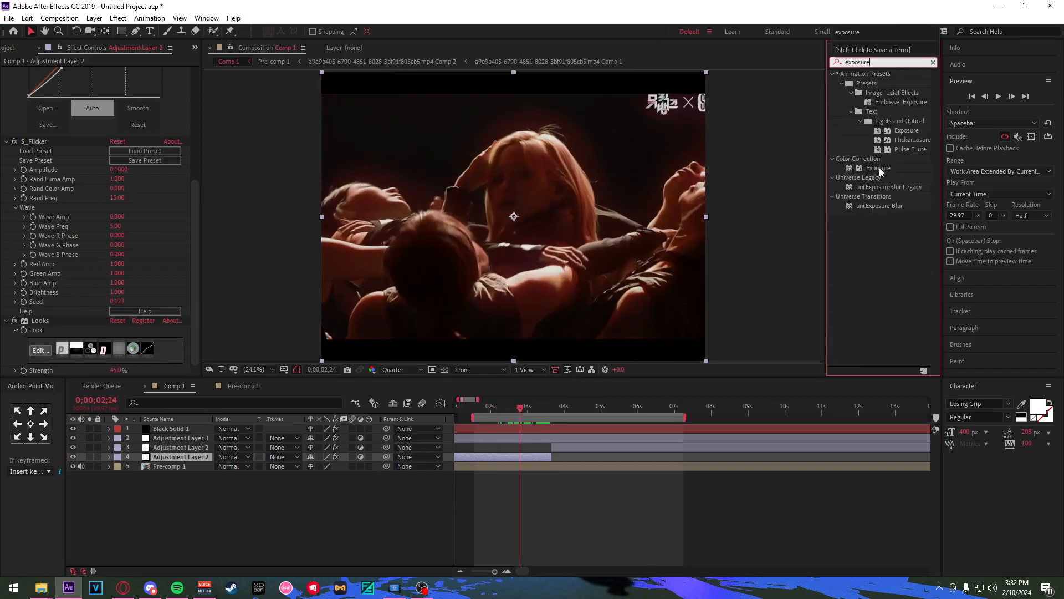
double_click(879, 167)
drag(121, 314, 128, 316)
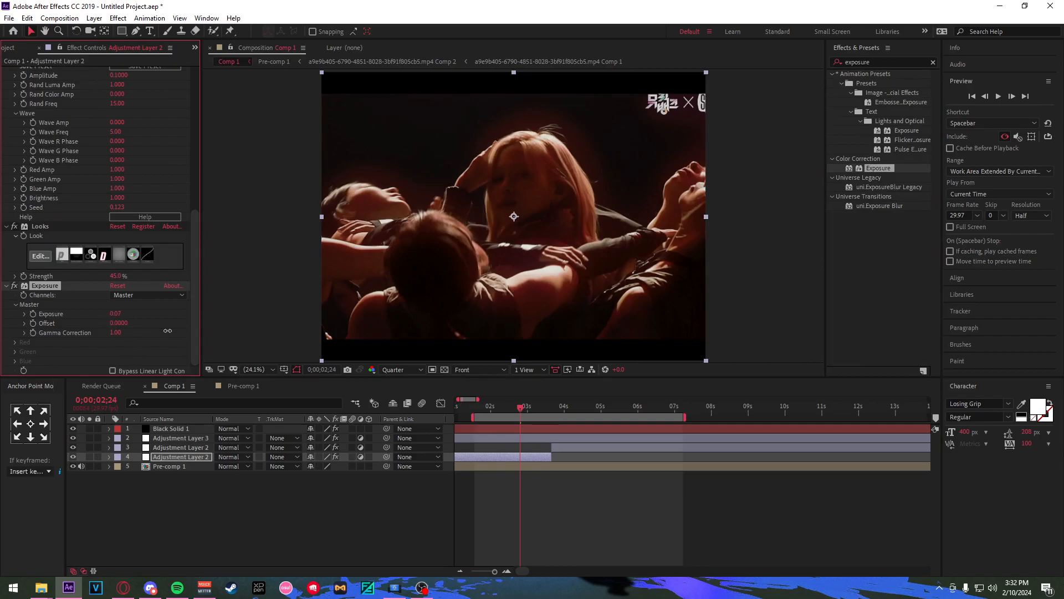
drag(118, 314, 128, 315)
drag(118, 314, 239, 324)
drag(513, 413, 549, 417)
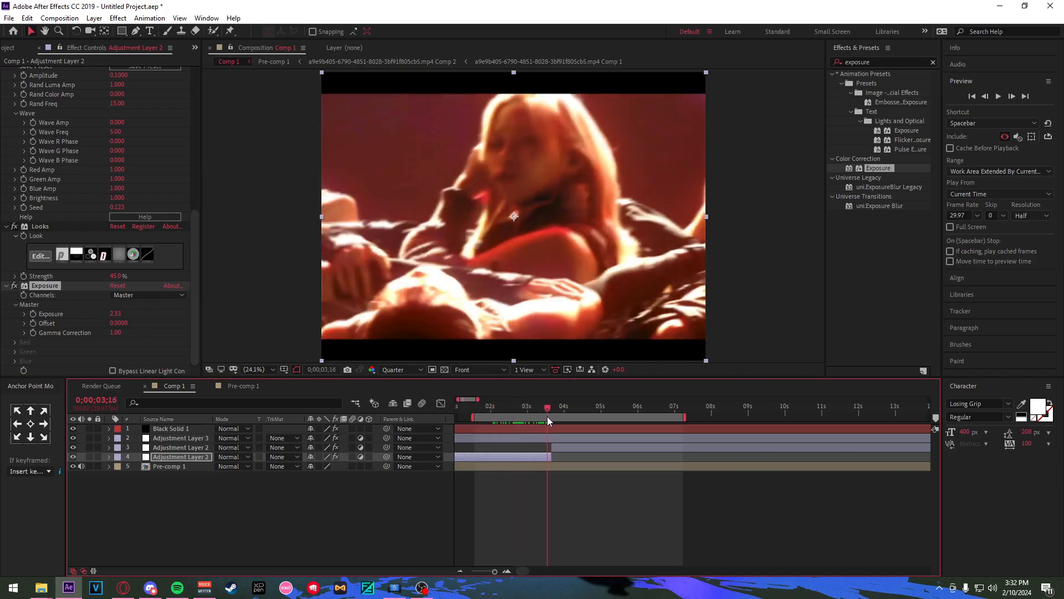
Play back Comp 1 from 0;00;01;17 and check the brightened opening clip.
click(476, 412)
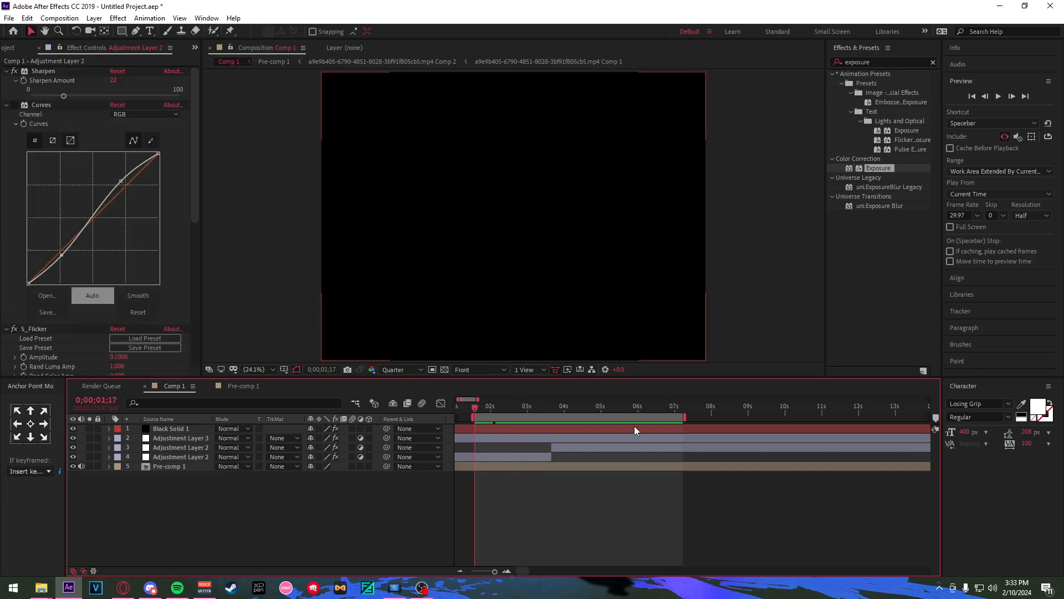
key(space)
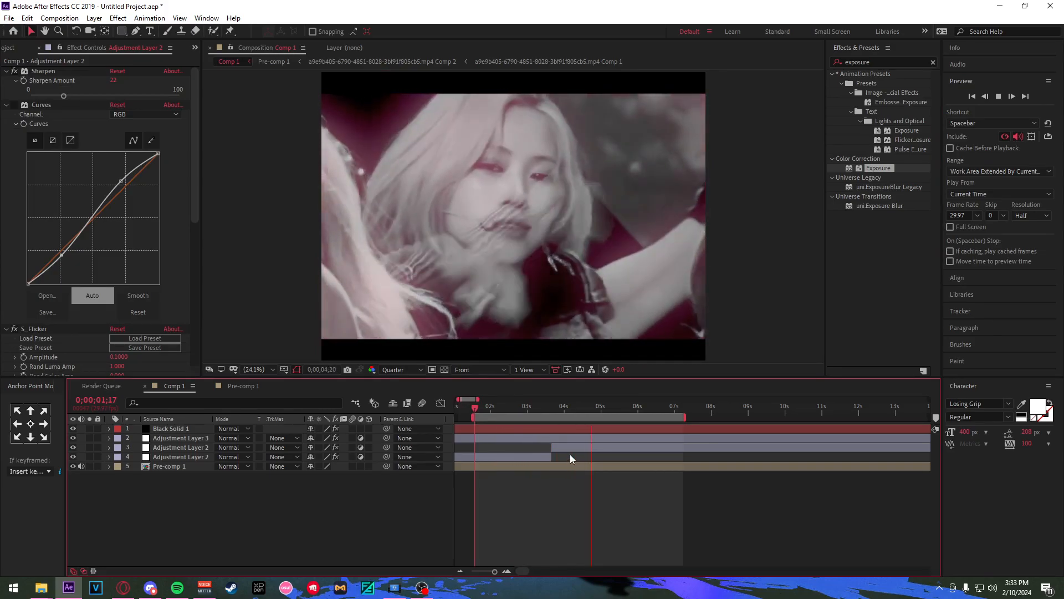
click(497, 411)
drag(487, 412, 516, 423)
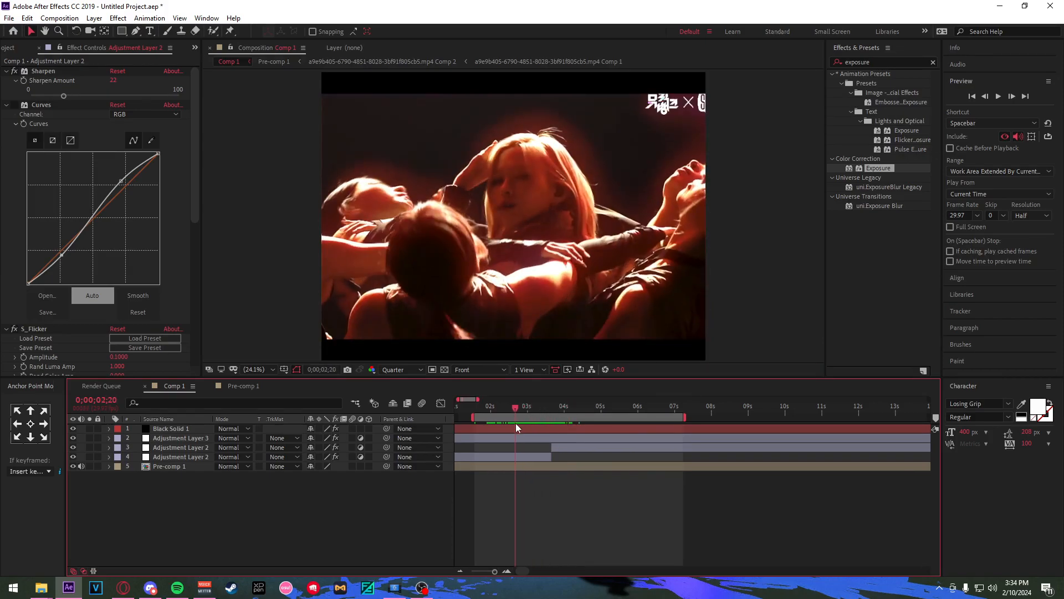
Apply the Posterize Time effect to the Pre-comp 1 layer in Comp 1.
click(524, 466)
drag(887, 62, 790, 70)
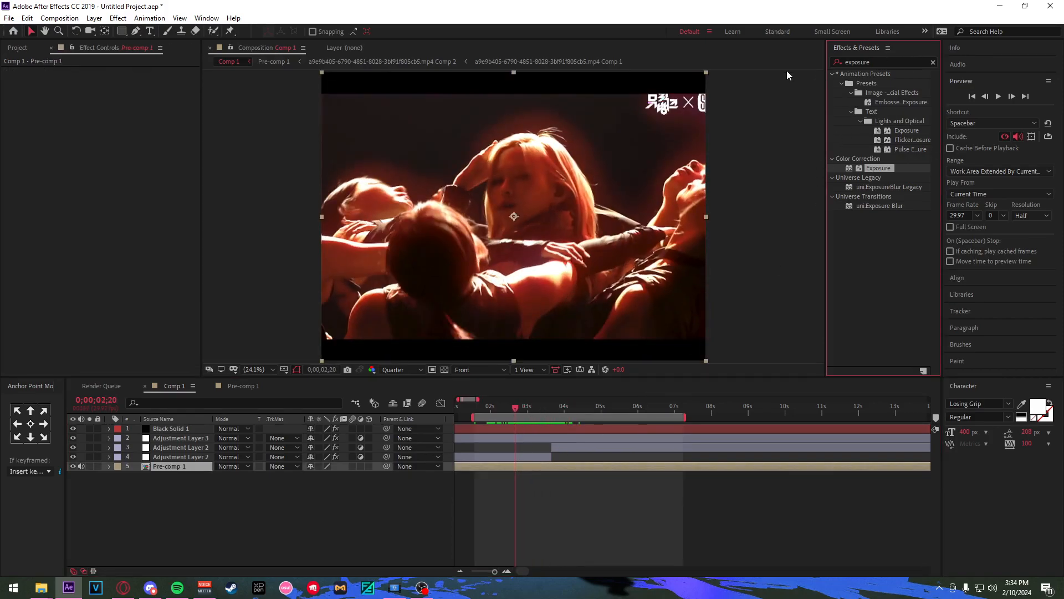
click(884, 60)
text(posterize)
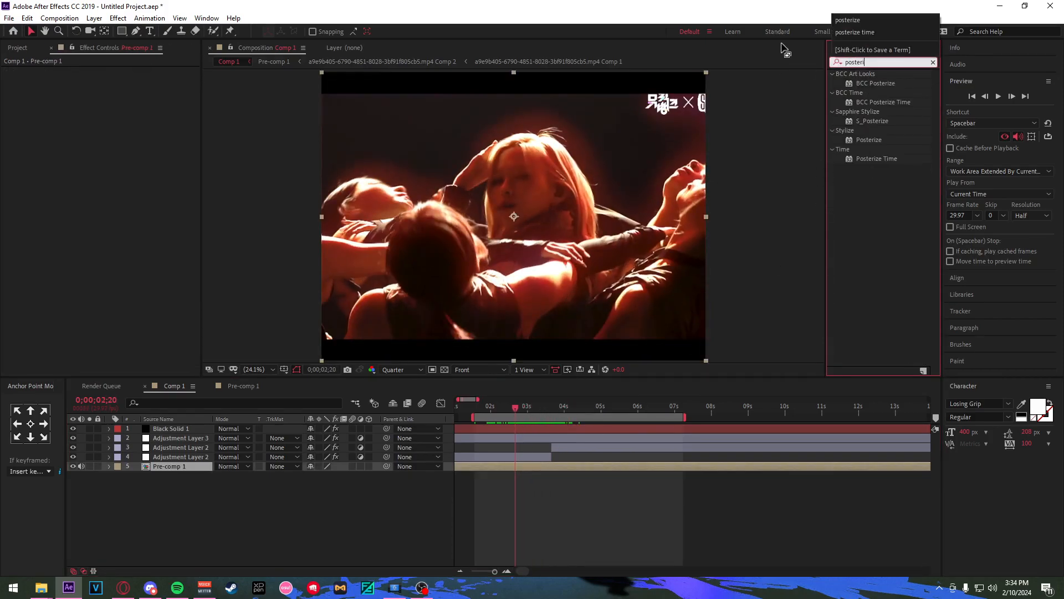
double_click(873, 159)
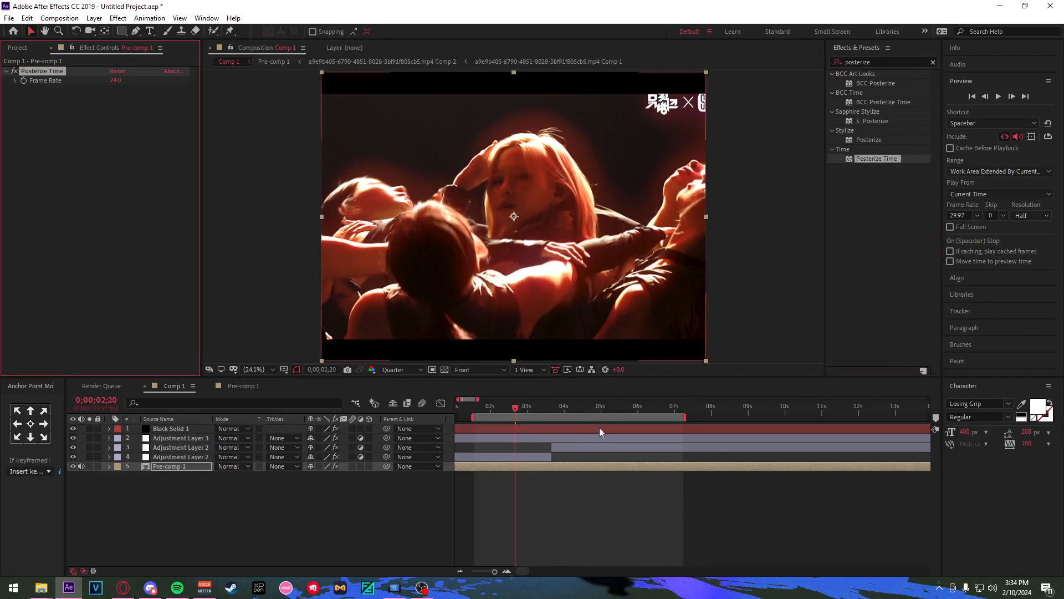
click(512, 469)
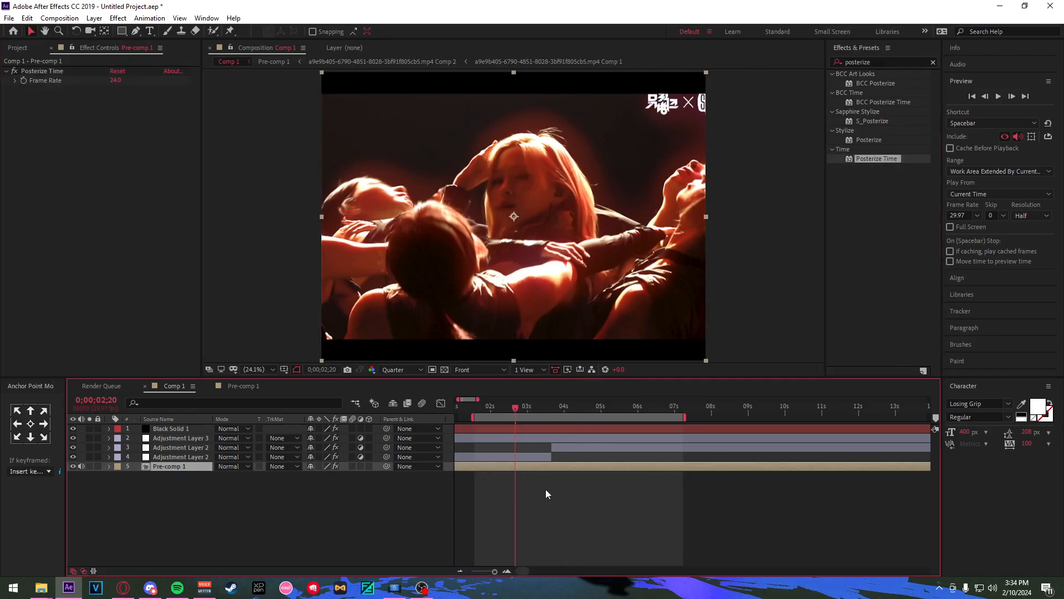
Set Posterize Time's frame rate to 20 and preview the opening of the edit.
click(115, 81)
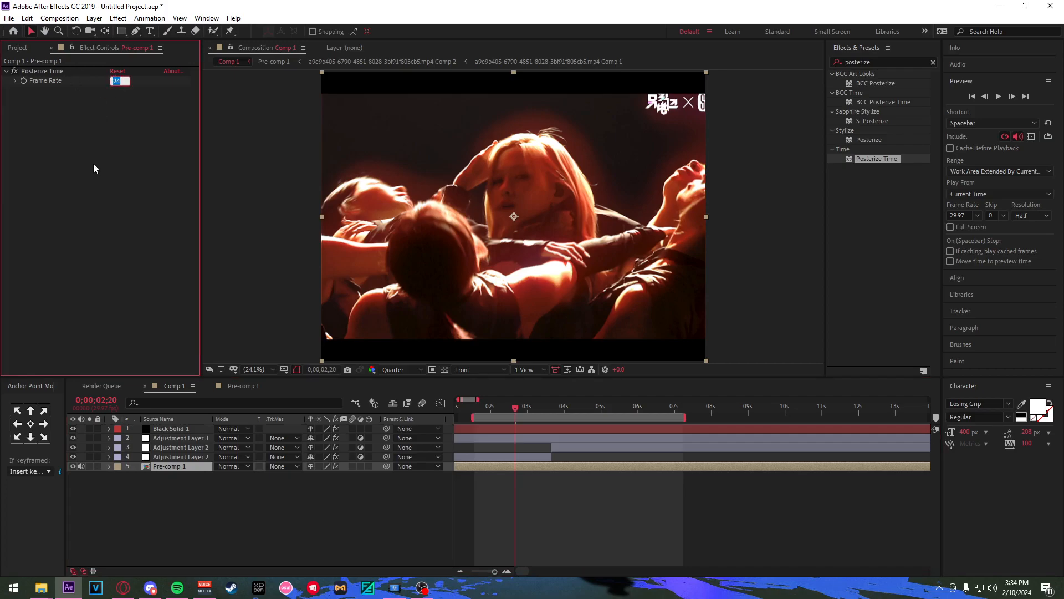
text(15)
text(20)
key(Return)
drag(513, 405, 481, 406)
key(space)
click(488, 407)
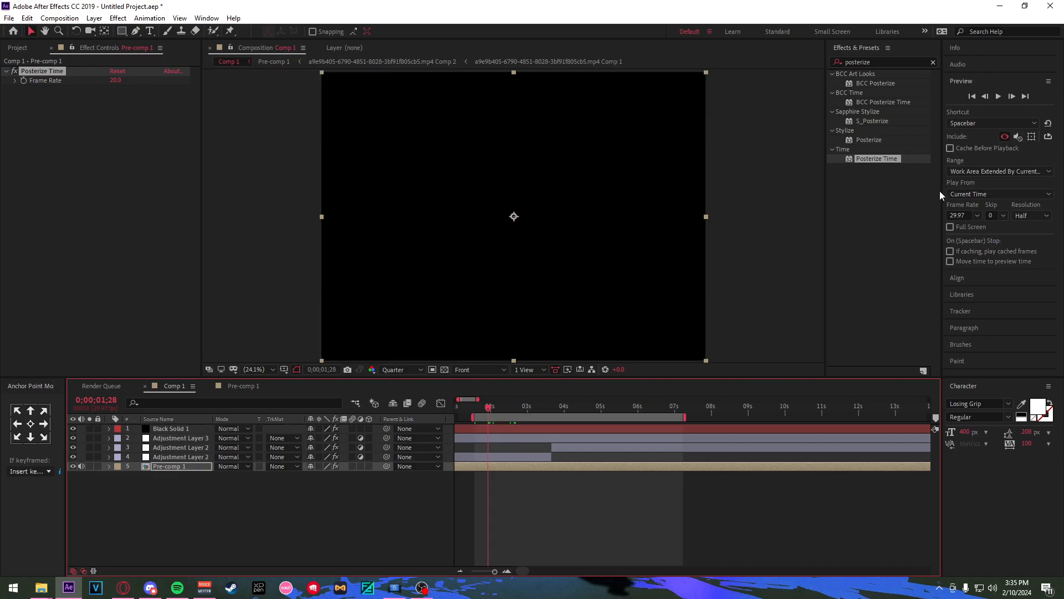
Turn on audio for previews and play back Comp 1 from 0;00;01;28.
click(1019, 136)
key(space)
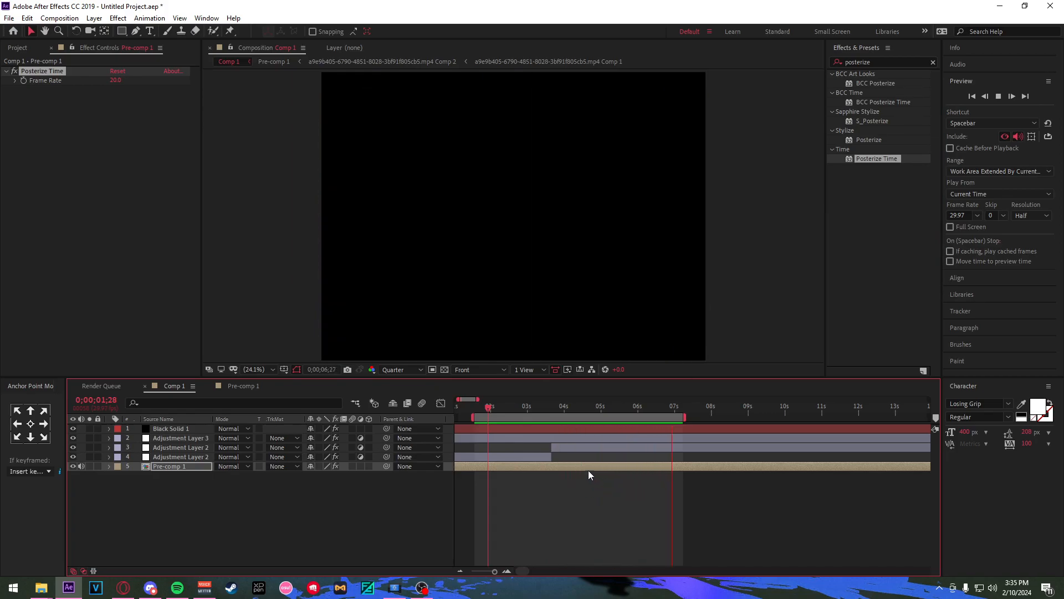
mouse_move(513, 407)
mouse_down()
mouse_move(559, 408)
mouse_move(518, 413)
mouse_up()
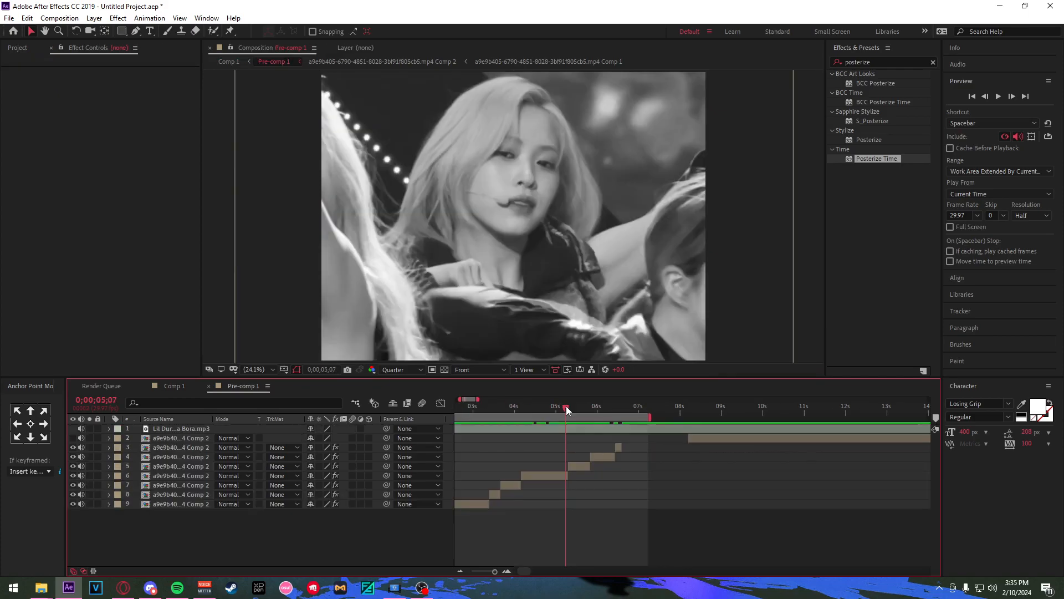
Add an adjustment layer directly above the clip that starts at 0;00;05;09 in Pre-comp 1.
drag(567, 409, 568, 413)
scroll(568, 414, up, 2)
click(593, 467)
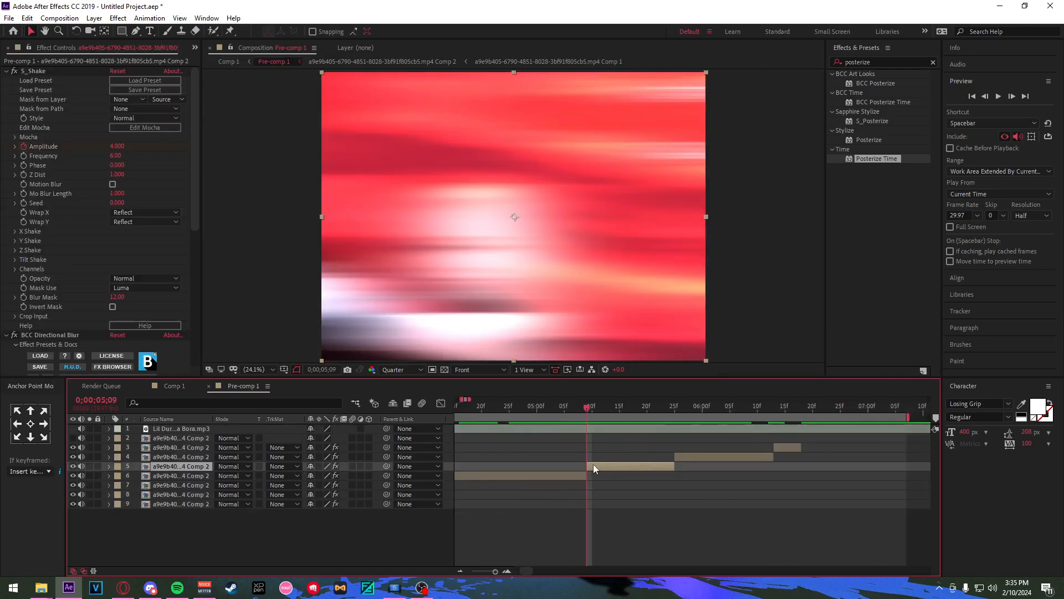
key(ctrl+alt+y)
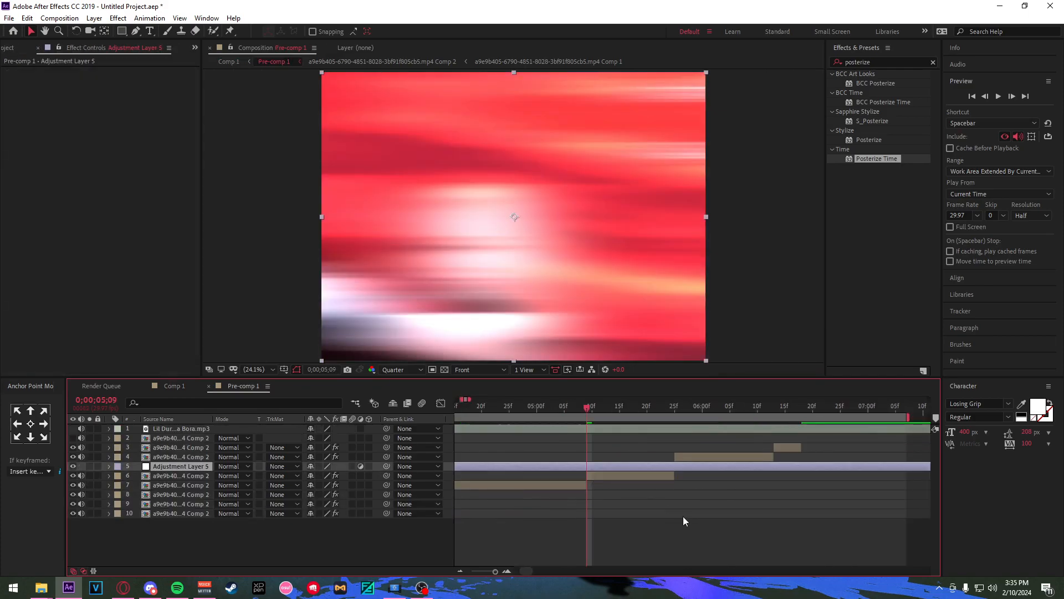
Cut the new adjustment layer down to a single frame at 0;00;05;07 and delete the leftover parts.
key(Page_Up)
key(Page_Up)
key(Page_Down)
key(Page_Up)
key(ctrl+shift+d)
key(Page_Down)
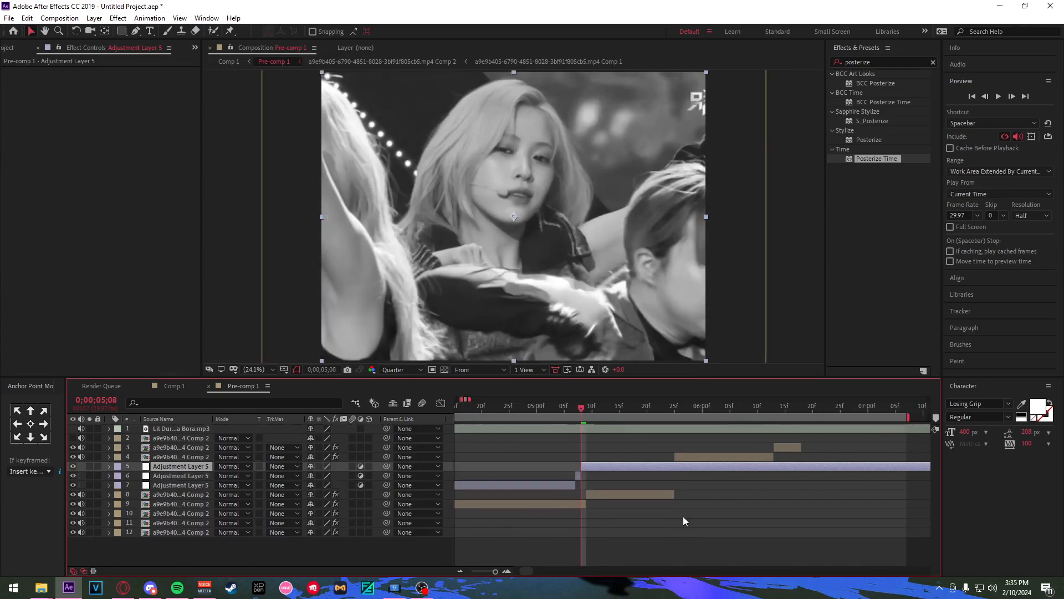
key(alt+bracketright)
click(560, 476)
key(Delete)
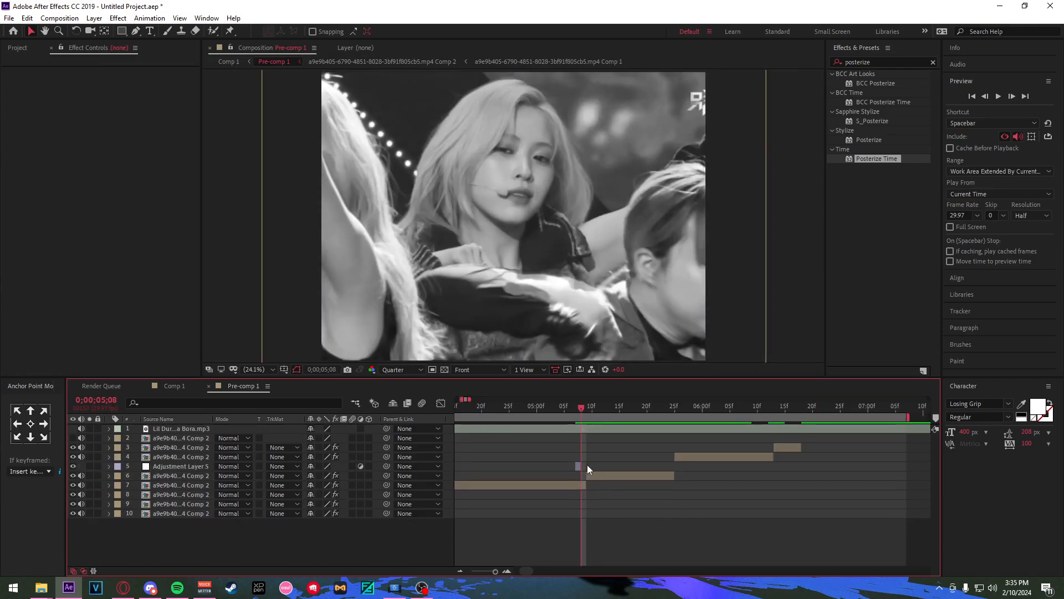
Duplicate the one-frame adjustment layer twice and place the copies on frames 0;00;05;08 and 0;00;05;09.
key(equal)
key(Page_Up)
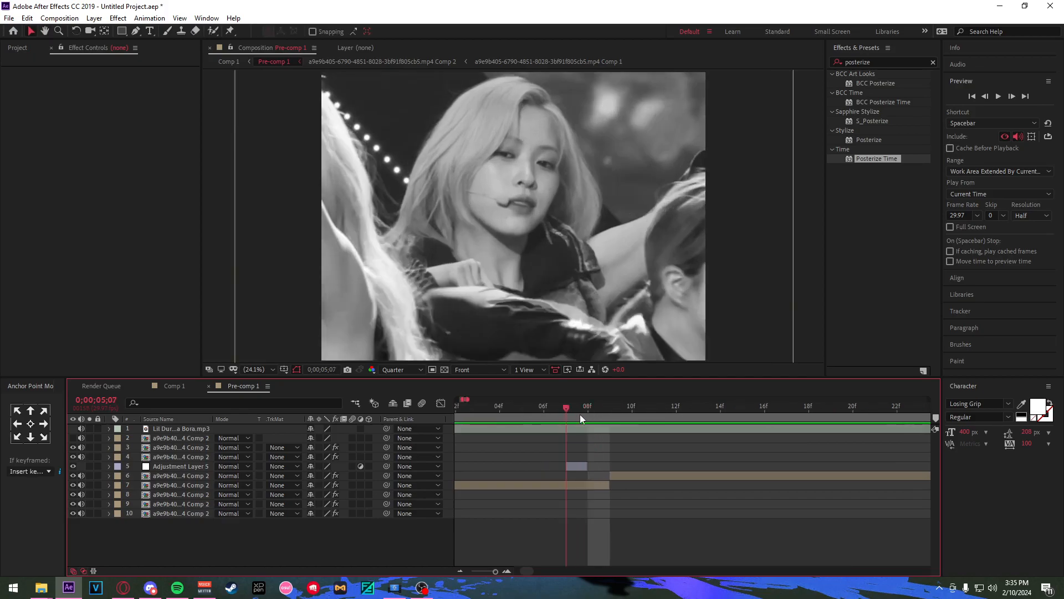
click(572, 466)
key(ctrl+d)
key(ctrl+d)
drag(580, 476, 622, 468)
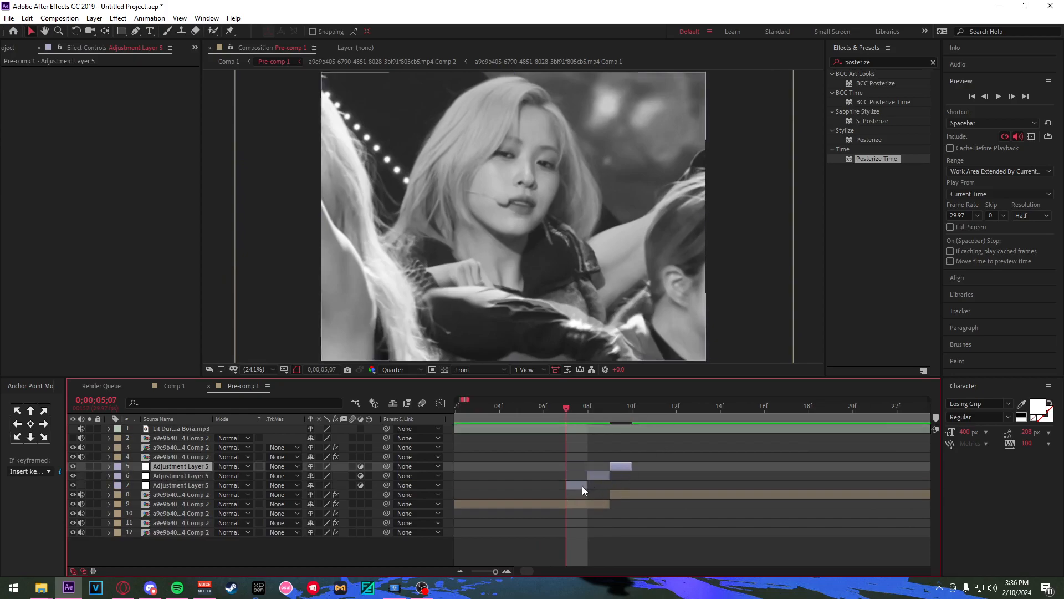
Apply the S_HalfToneColor effect to the one-frame adjustment layer at 0;00;05;07.
click(582, 485)
click(890, 60)
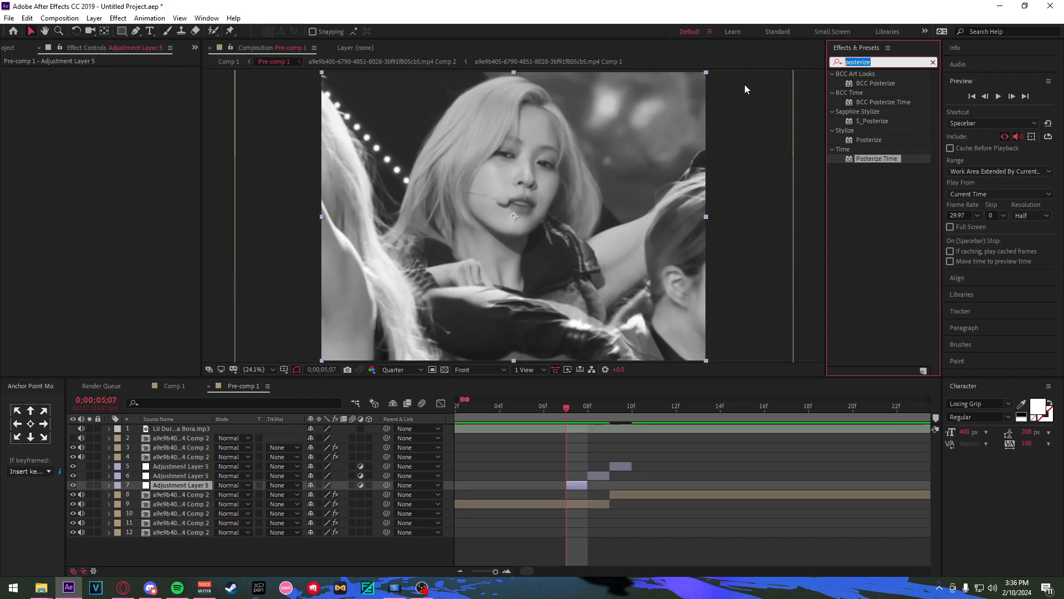
text(halftone)
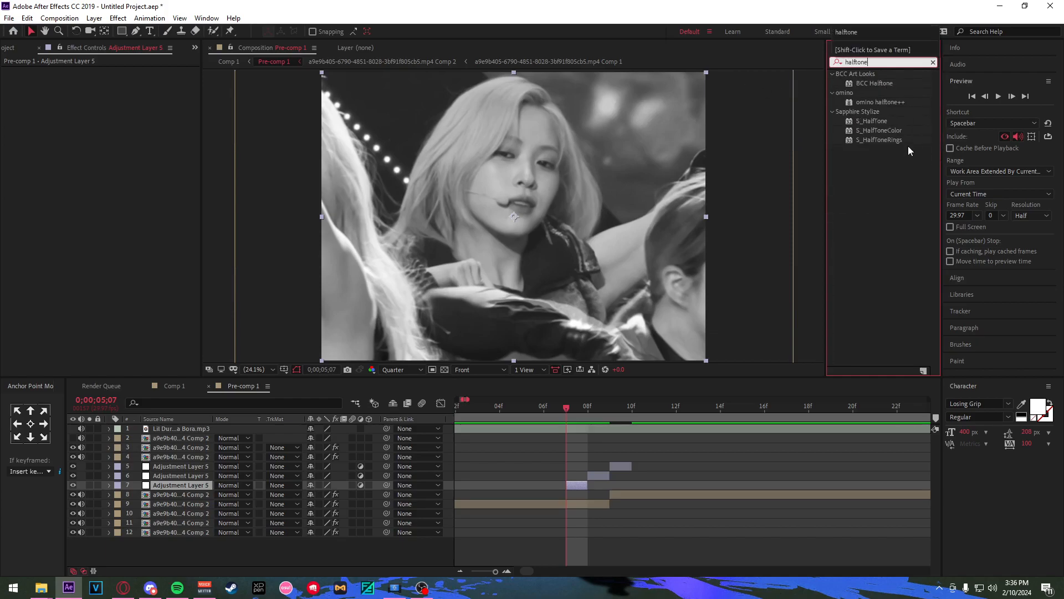
double_click(890, 131)
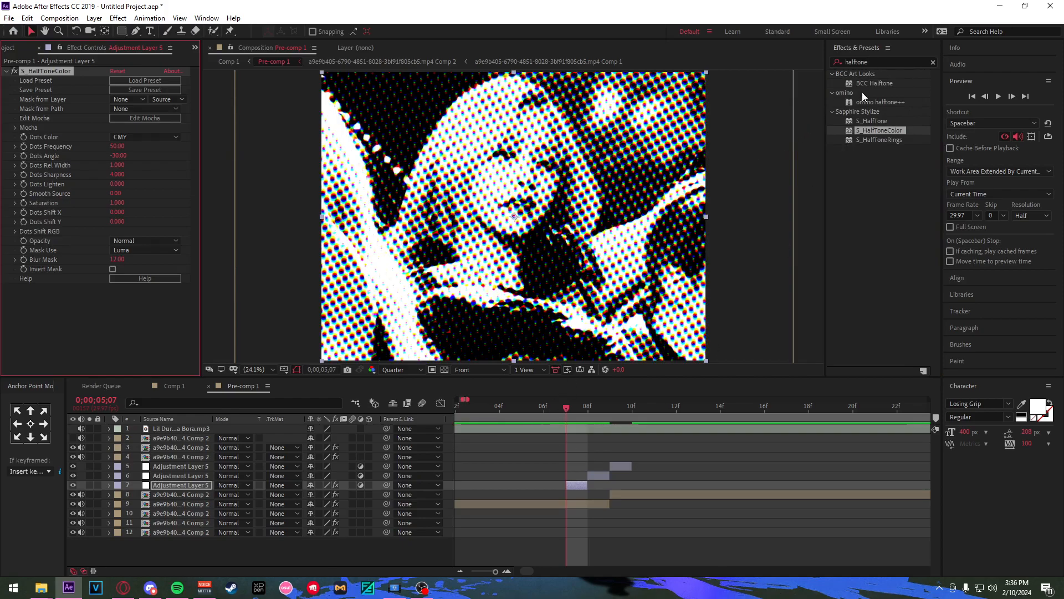
Add the Deep Glow effect to the halftone adjustment layer at 0;00;05;07.
drag(883, 63, 729, 58)
text(tri9t)
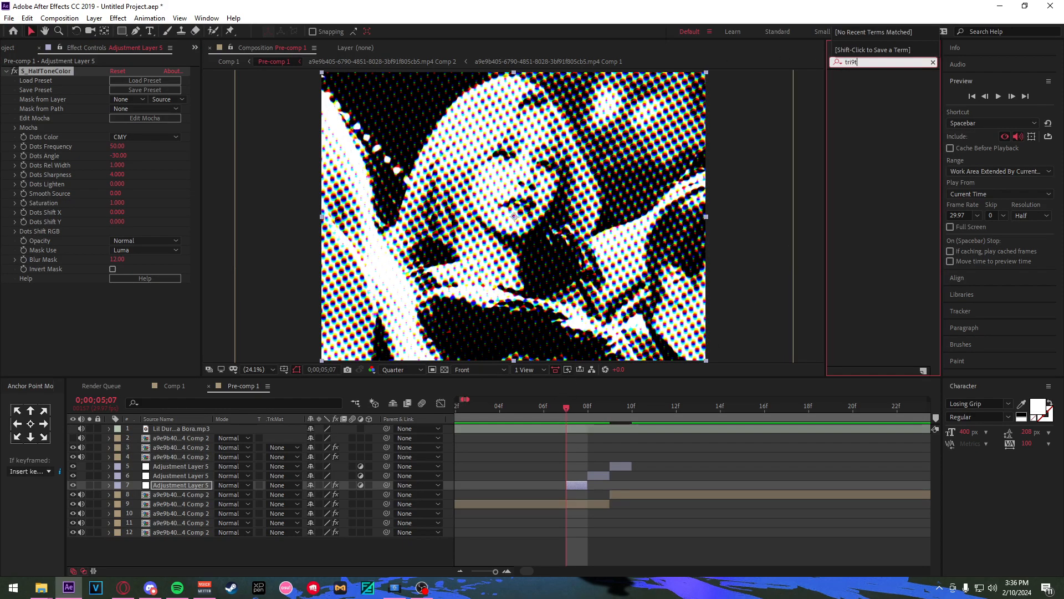
key(BackSpace)
key(BackSpace)
key(BackSpace)
text(deep)
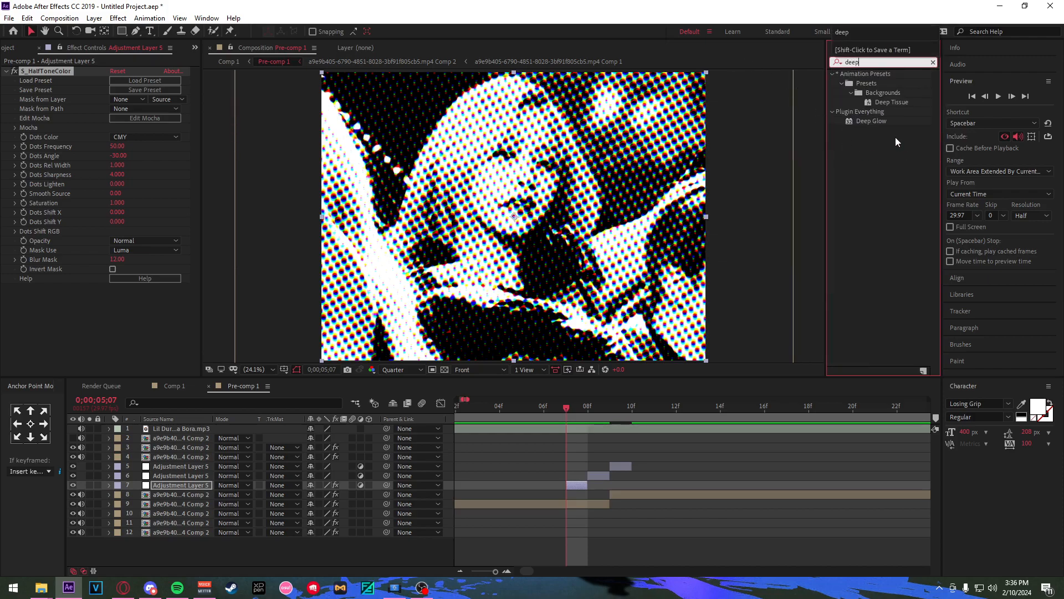
click(883, 122)
double_click(872, 122)
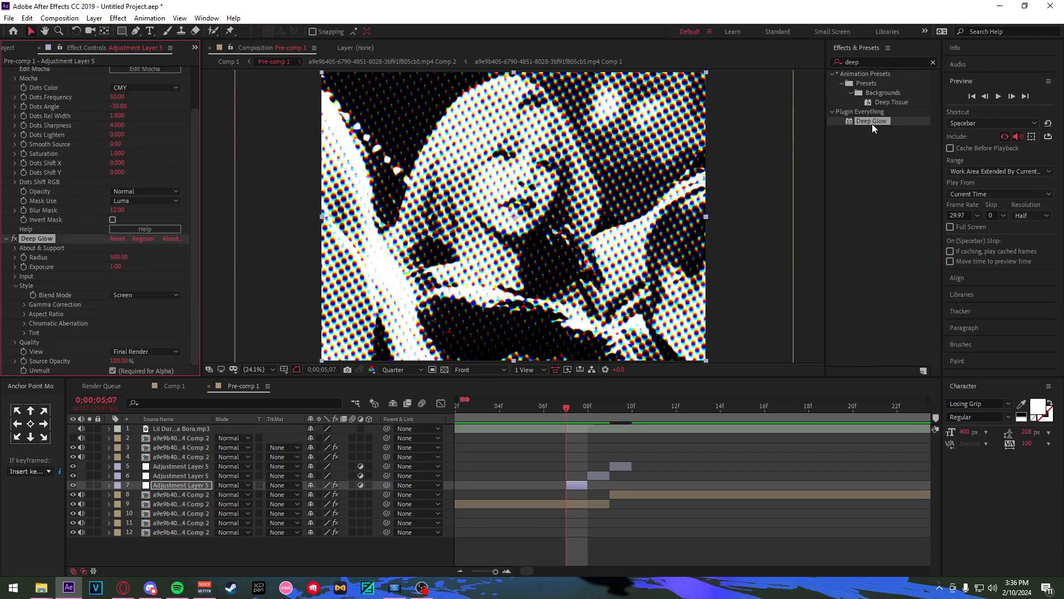
Set the exposure of Deep Glow on the halftone adjustment layer to 0.40.
click(115, 266)
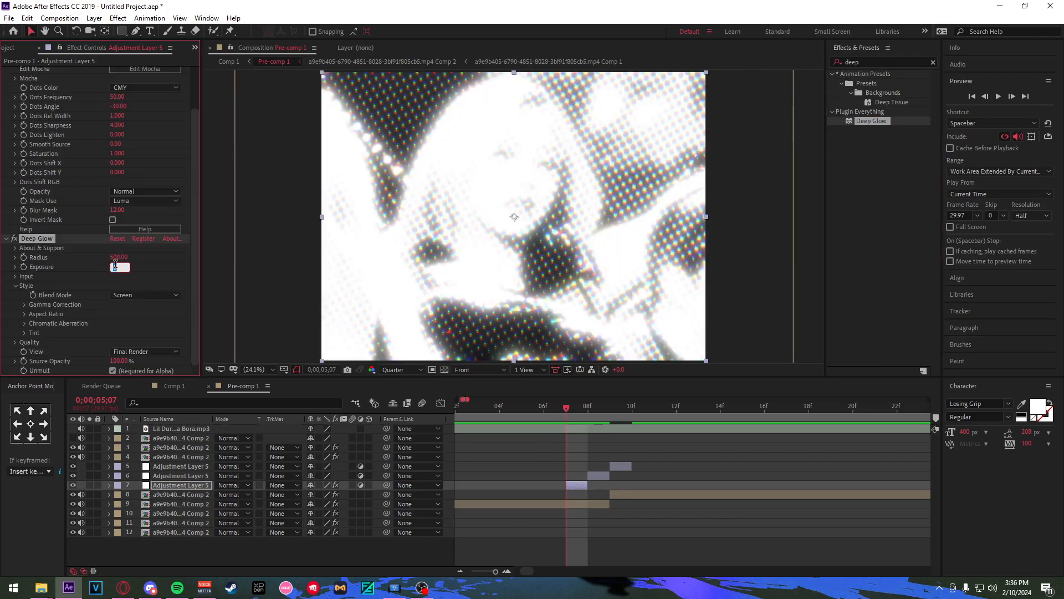
text(.25)
key(Return)
click(114, 266)
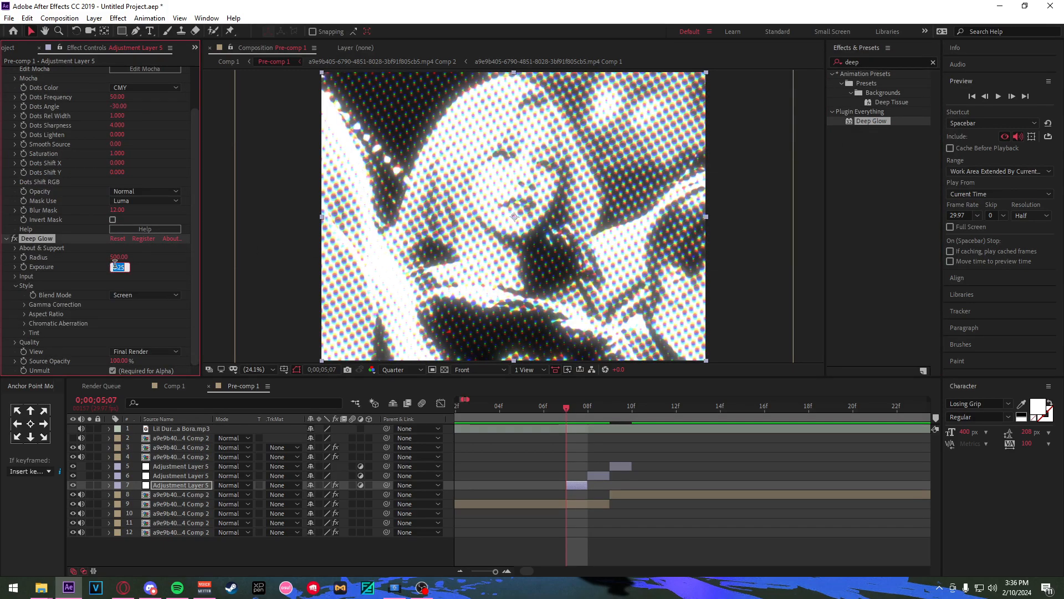
text(40)
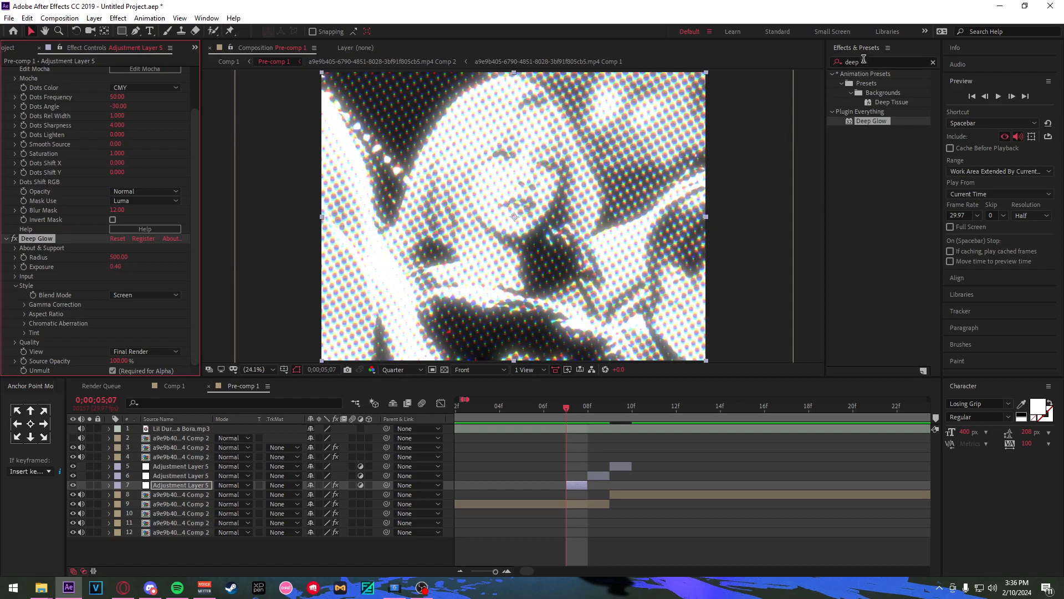
Add BCC Directional Blur to the halftone adjustment layer and set its blur amount to 35.
click(870, 63)
drag(870, 61, 720, 72)
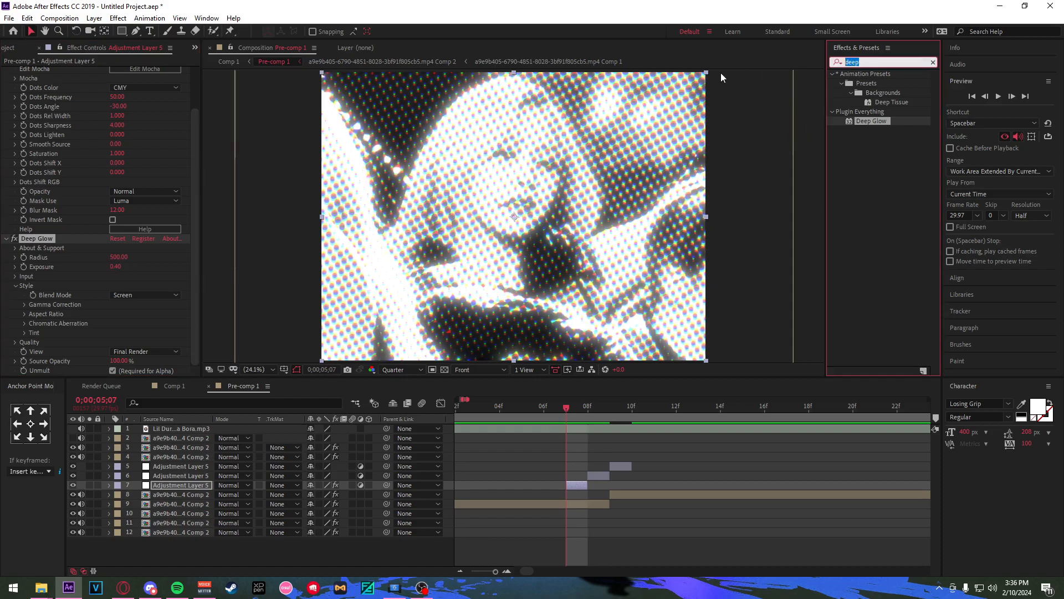
text(directional)
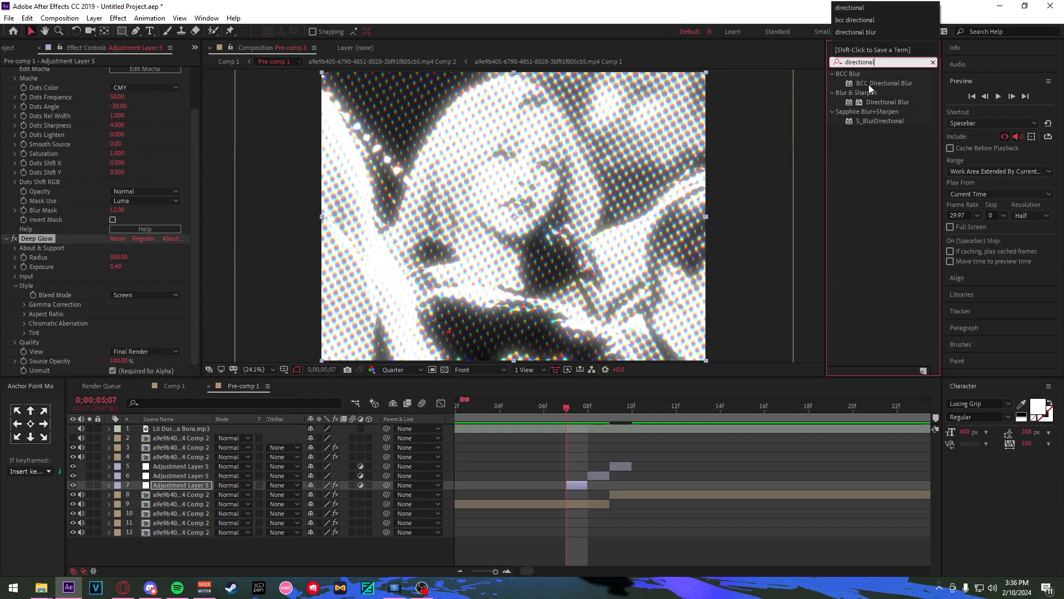
double_click(869, 84)
click(119, 238)
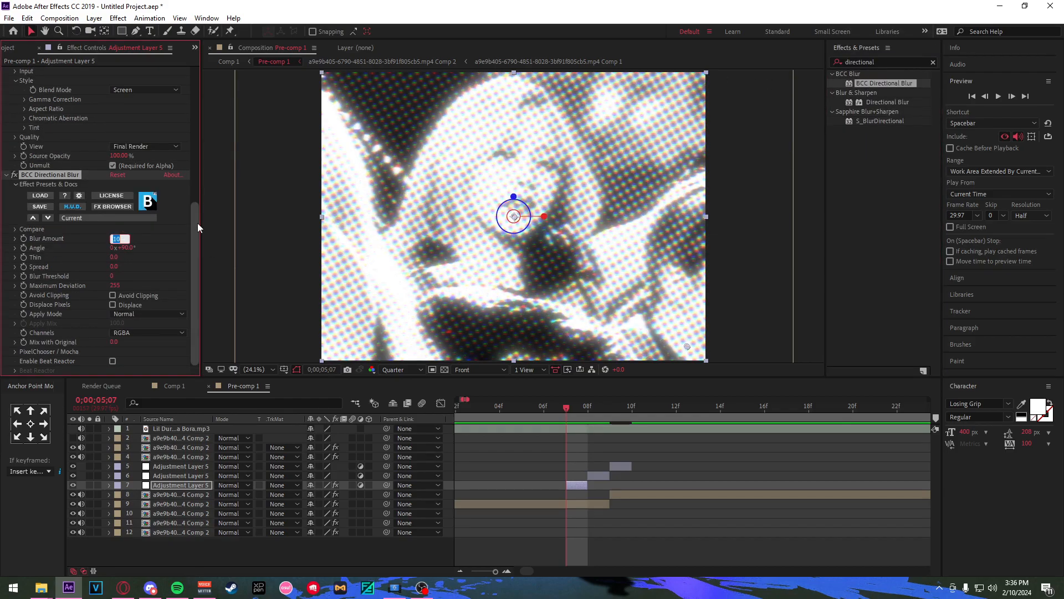
text(35)
key(Return)
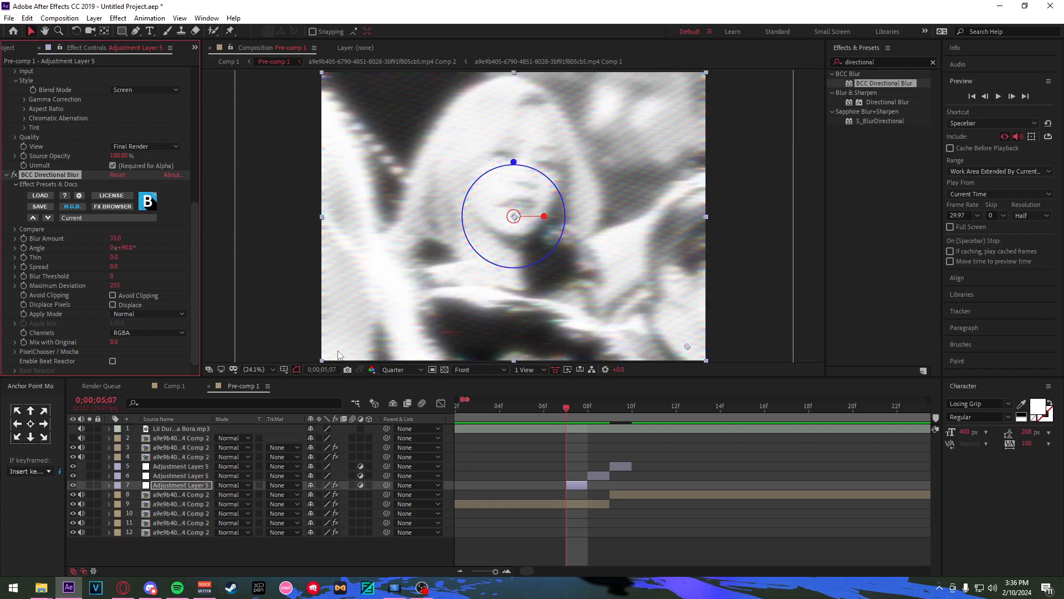
Apply Find Edges to the one-frame adjustment layer at 0;00;05;08 and invert the effect.
click(586, 414)
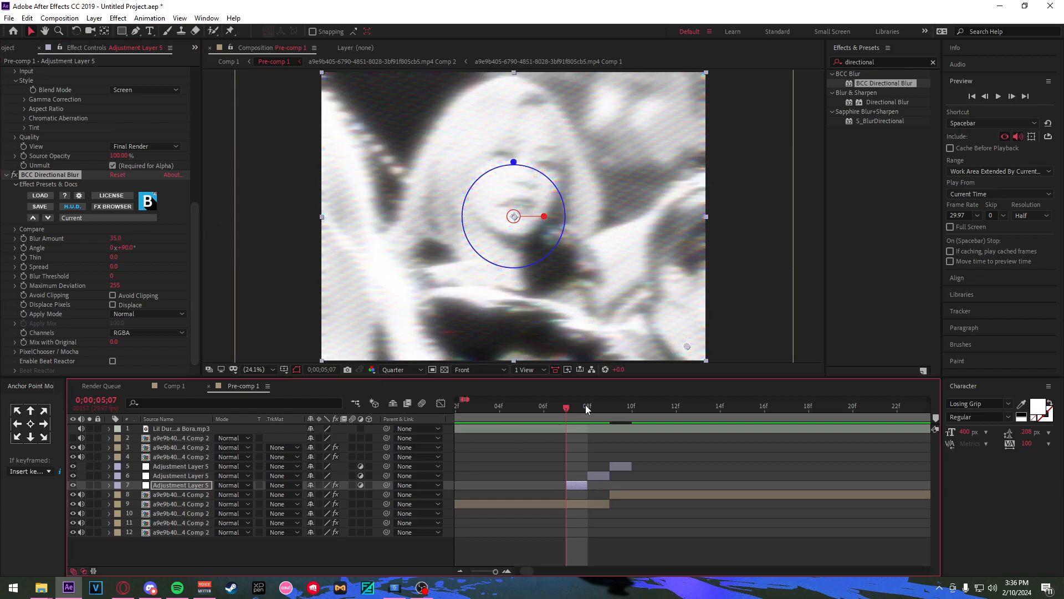
click(586, 409)
click(598, 475)
click(889, 62)
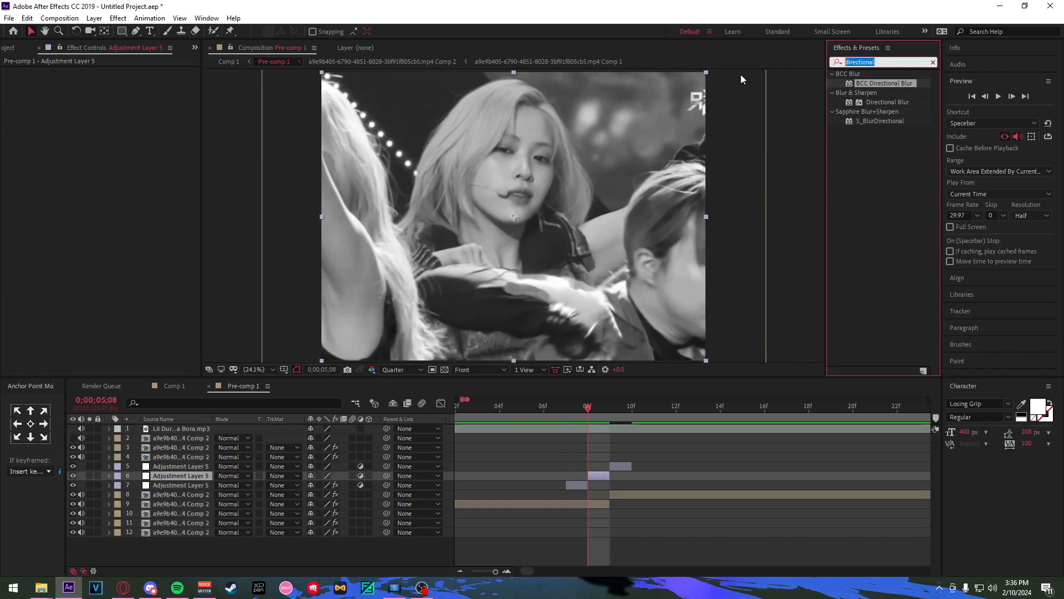
text(find edge)
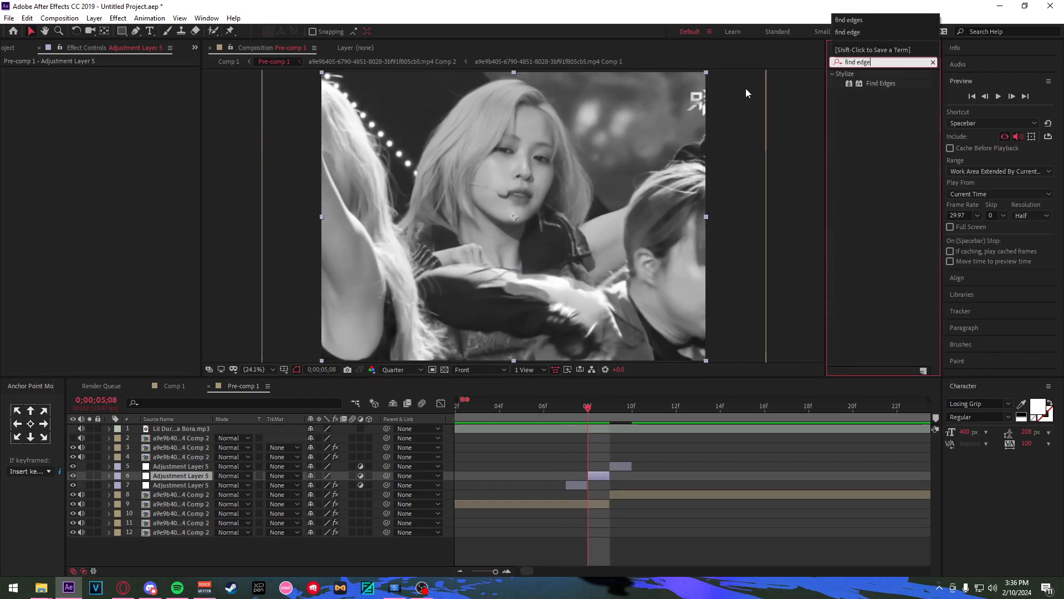
drag(881, 83, 113, 76)
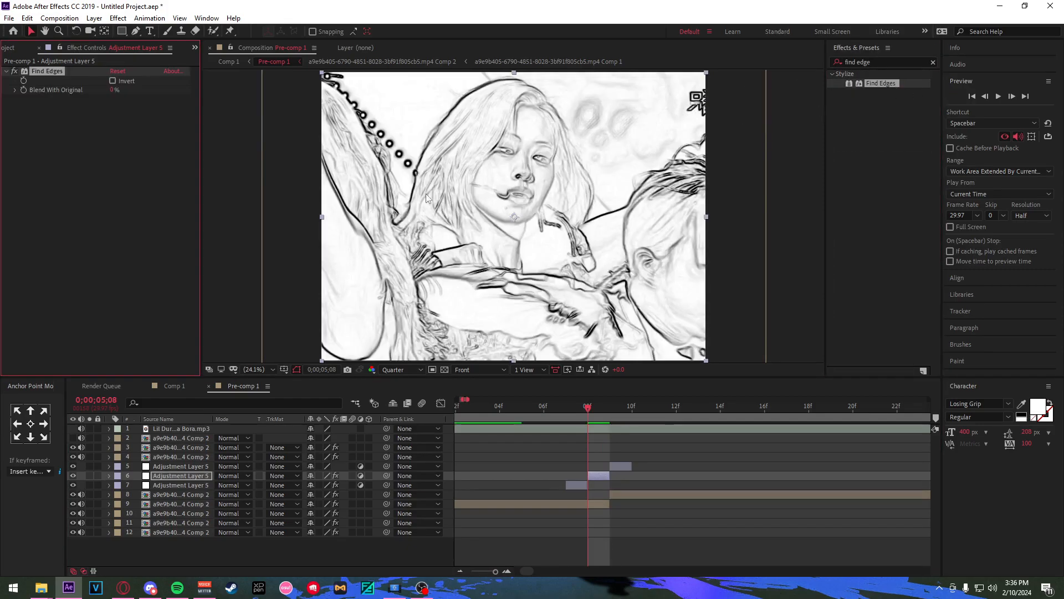
click(112, 80)
Add the Color Correction Tritone effect to the Find Edges adjustment layer and set its midtones to red FF0000.
click(893, 98)
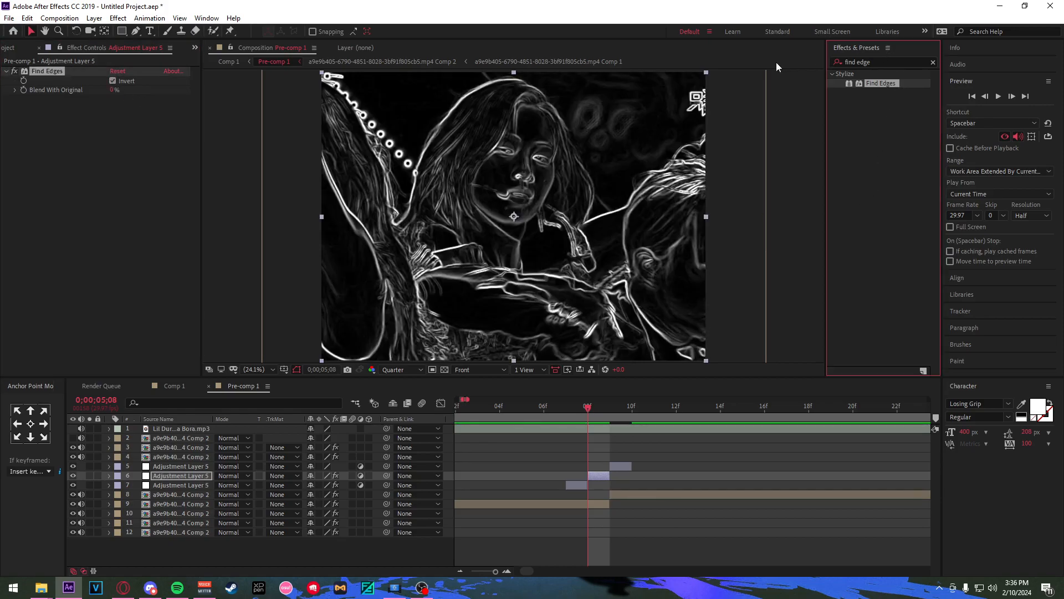
click(866, 62)
text(tritone)
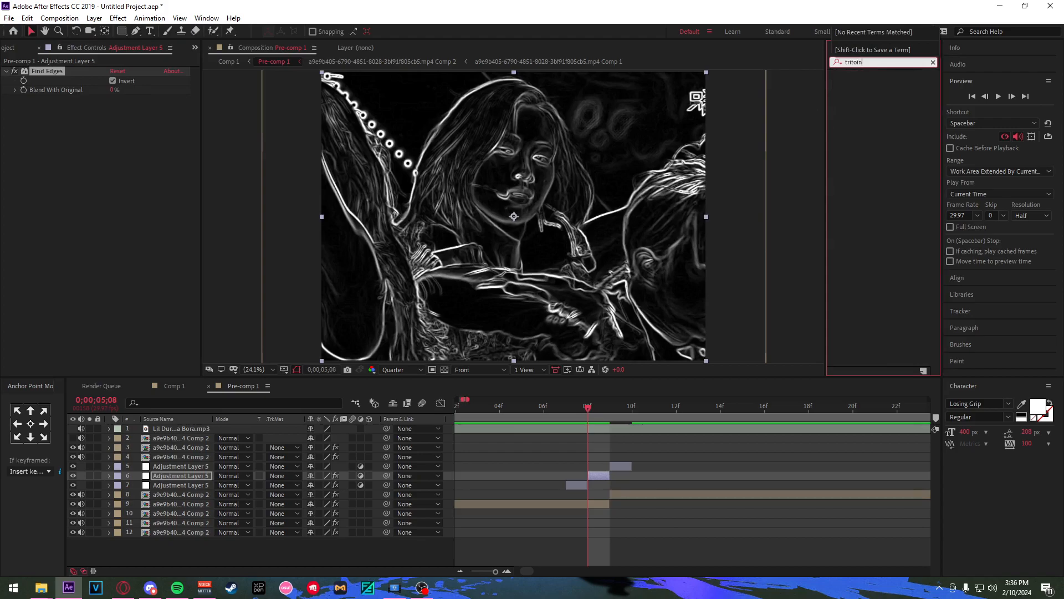
key(BackSpace)
key(BackSpace)
key(BackSpace)
text(ne)
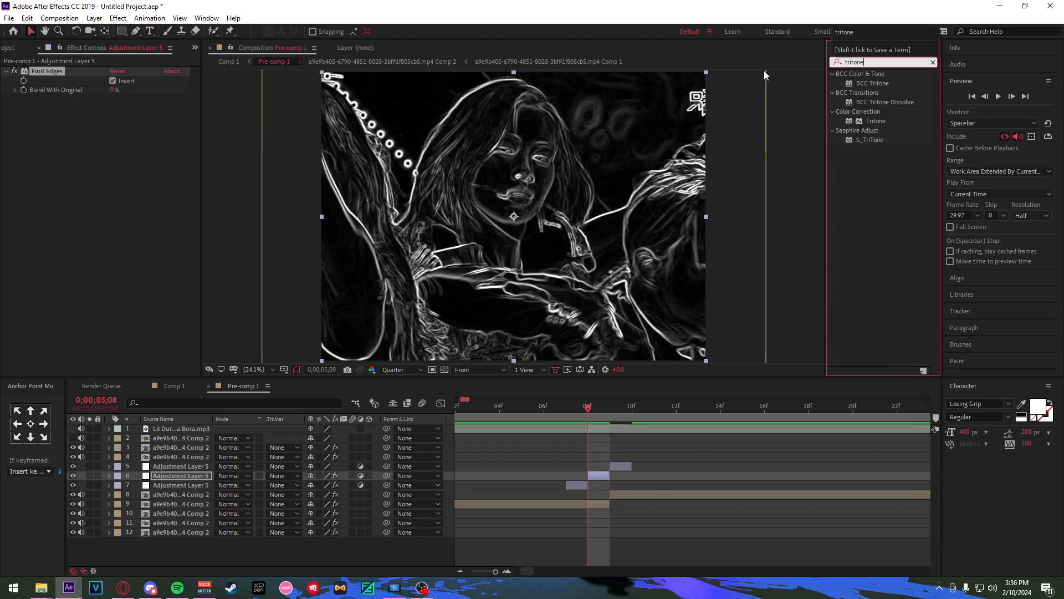
double_click(867, 119)
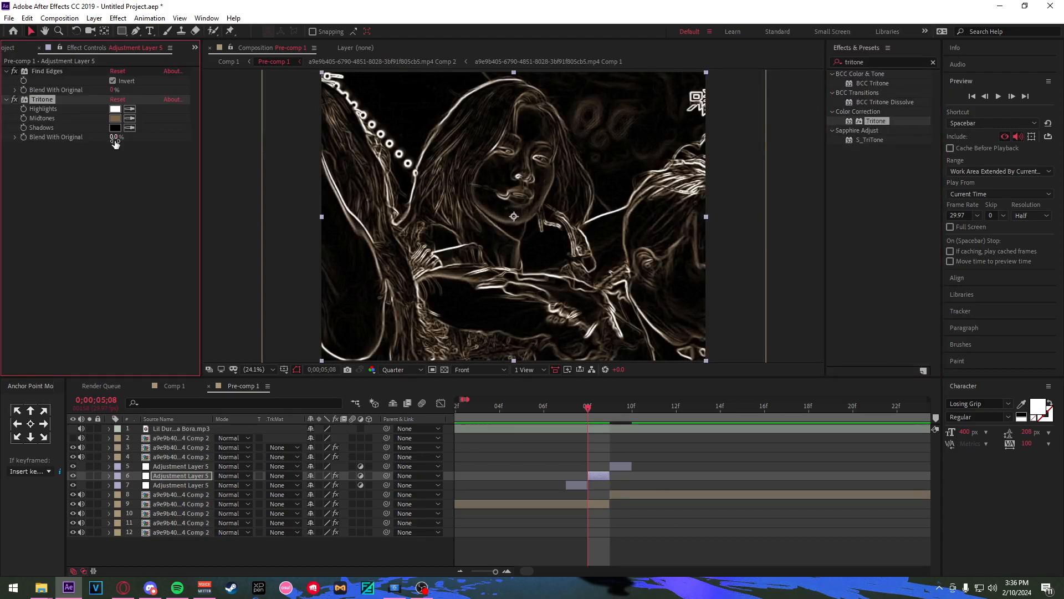
click(116, 118)
drag(566, 355, 652, 325)
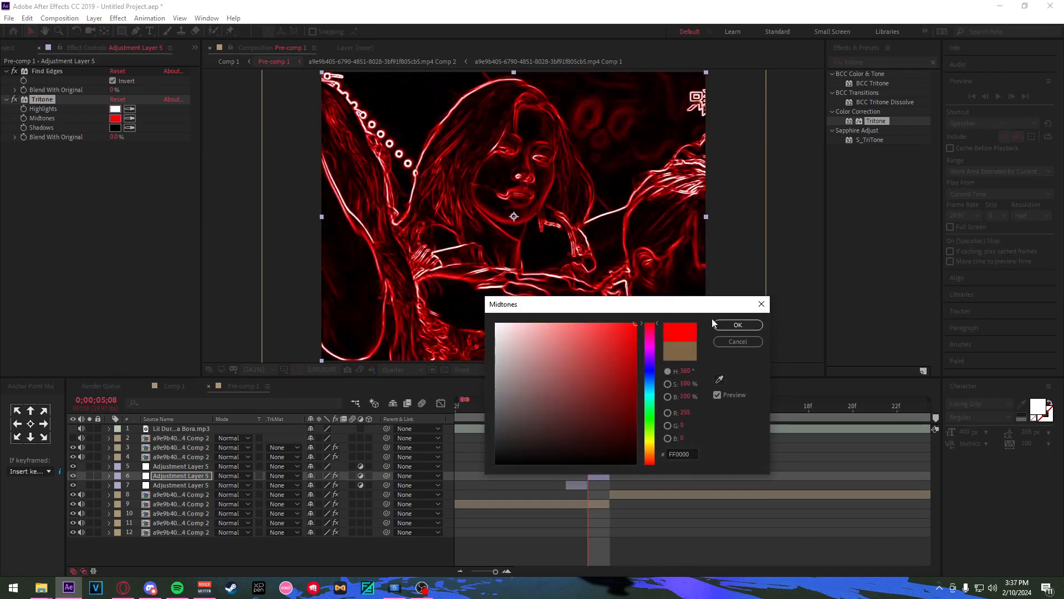
click(738, 325)
Add the Deep Glow effect to the red Find Edges adjustment layer at 0;00;05;08.
click(933, 62)
text(dee)
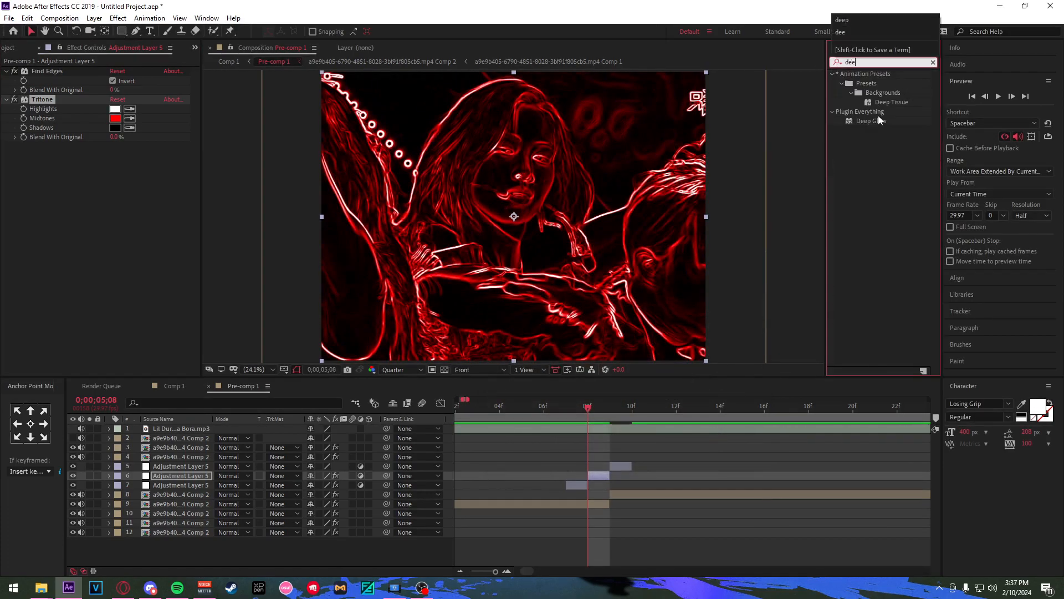
double_click(876, 119)
Apply the omino diffusion effect to the one-frame adjustment layer at 0;00;05;09.
drag(581, 408, 616, 414)
click(622, 465)
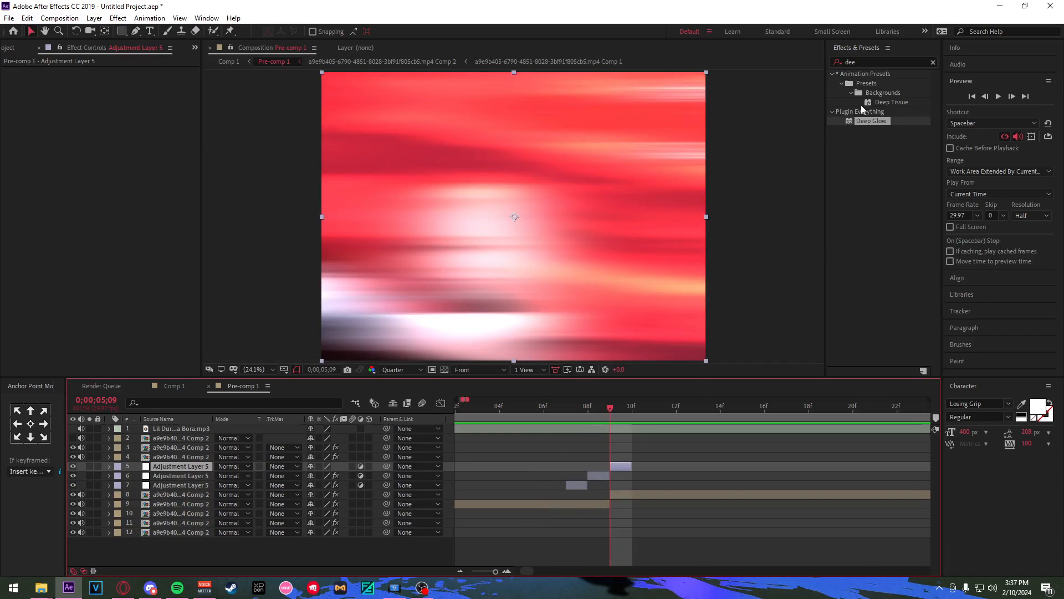
click(869, 62)
text(diffusion)
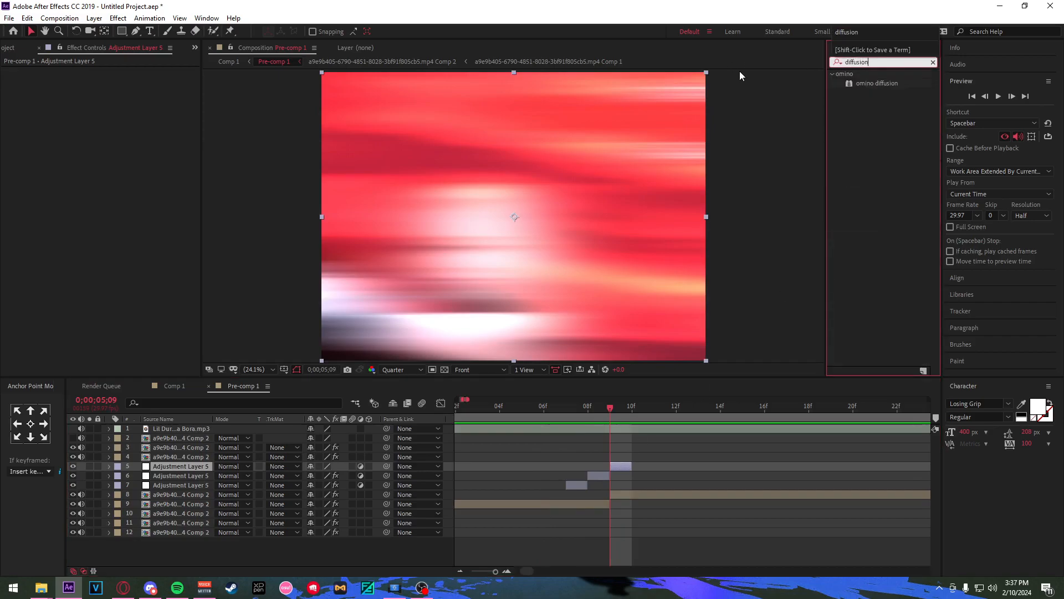
double_click(878, 83)
Preview the three one-frame effects in Pre-comp 1 from 0;00;05;06.
drag(607, 404, 545, 423)
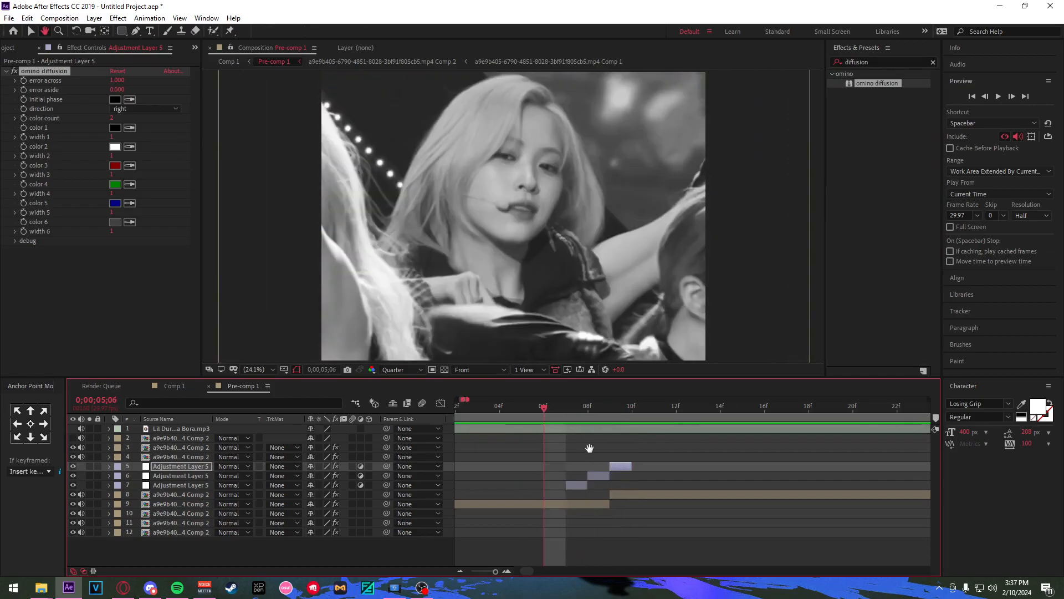
key(space)
scroll(591, 447, down, 2)
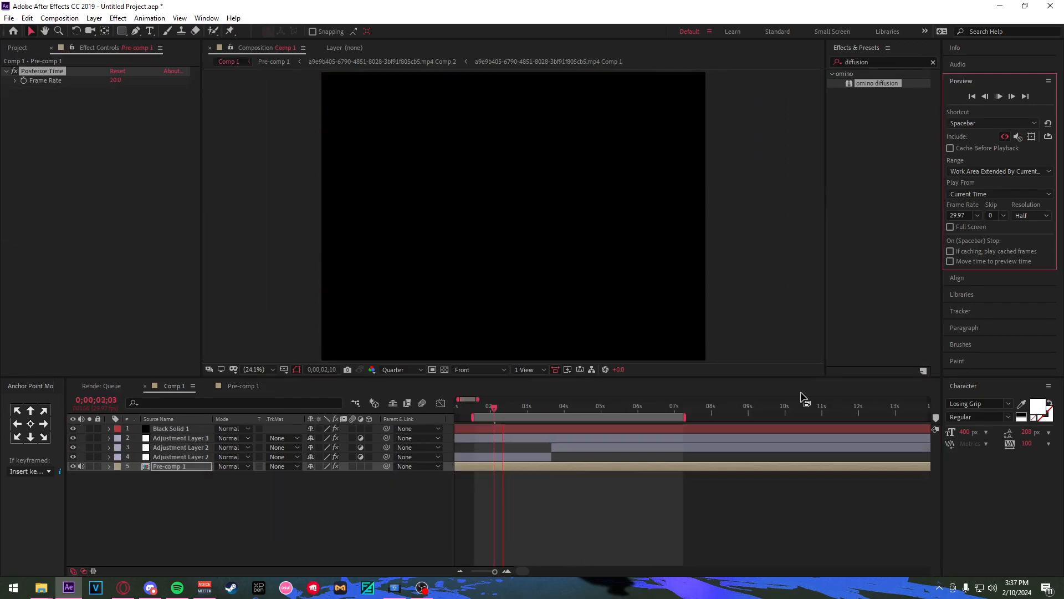